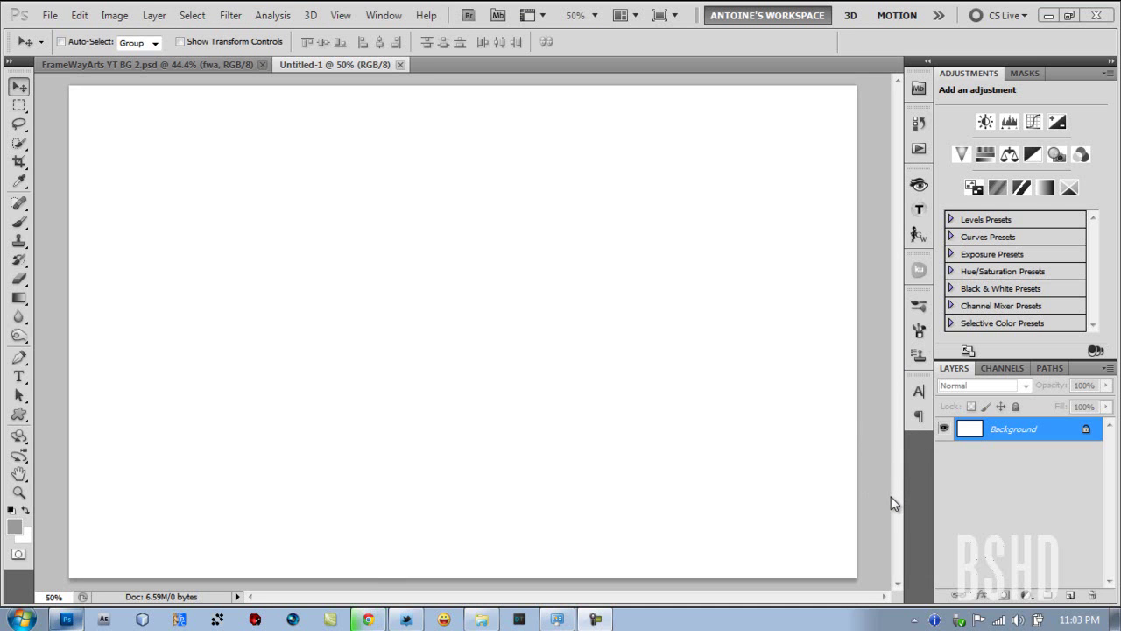
- Reset the default colours and fill the Background layer with solid black
key(d)
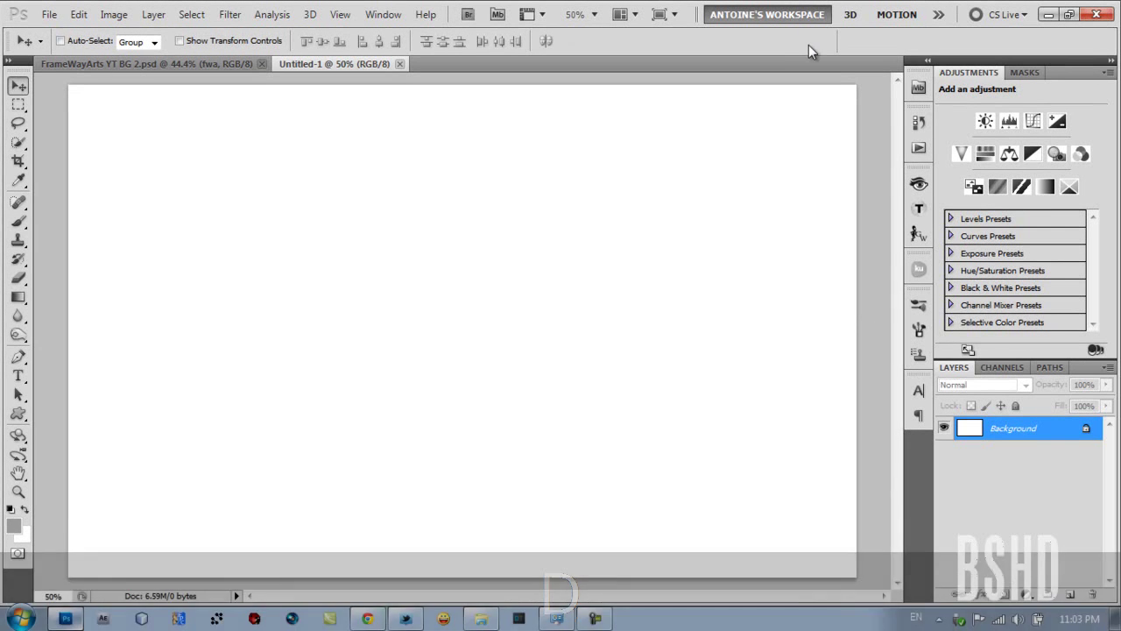
key(d)
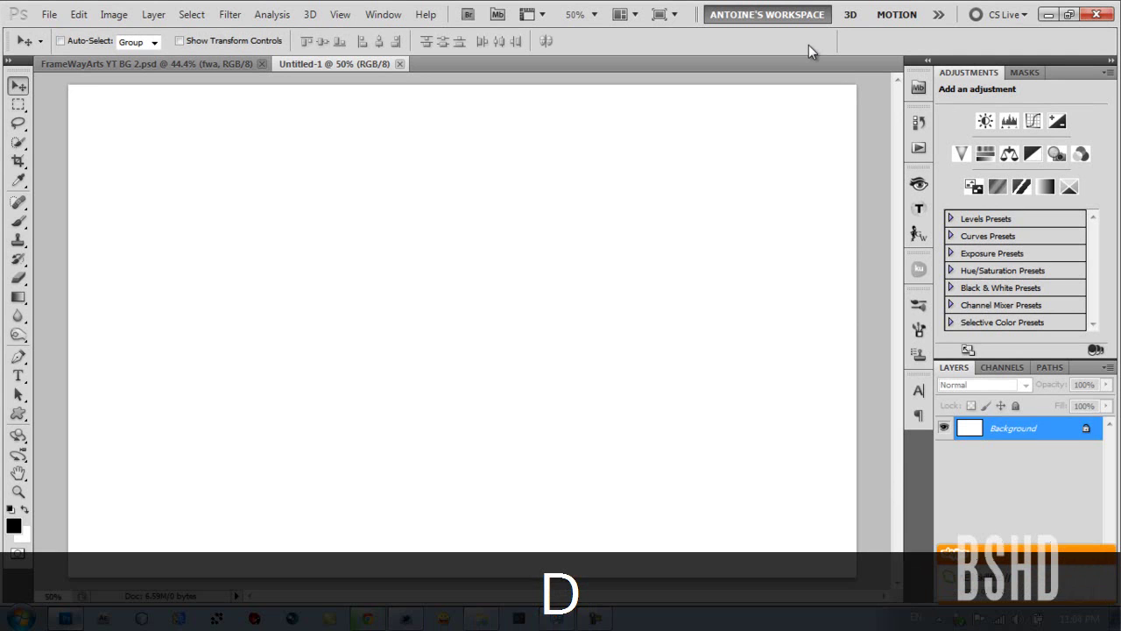
key(alt+Delete)
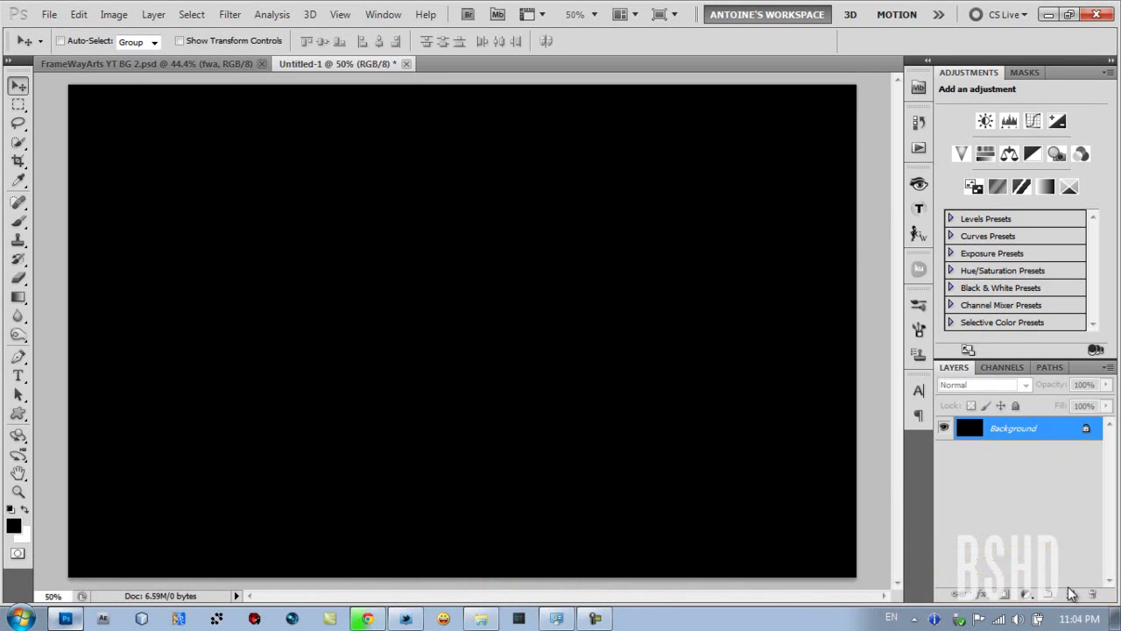
click(939, 559)
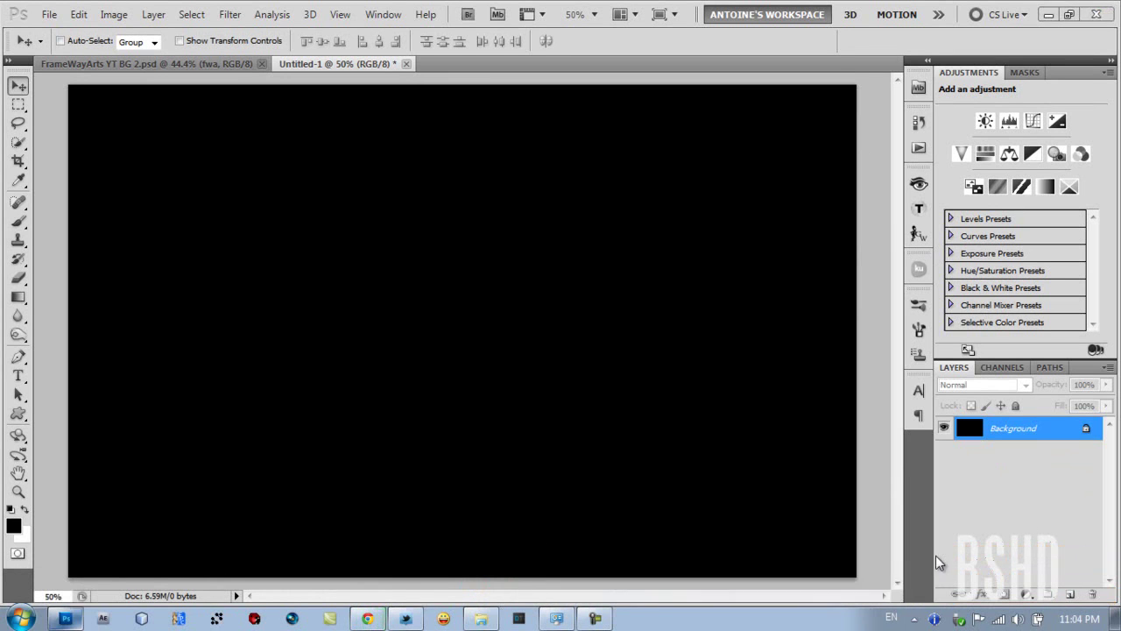
- Add Layer 1 above the Background and fill it with dark teal #006e82
click(1069, 593)
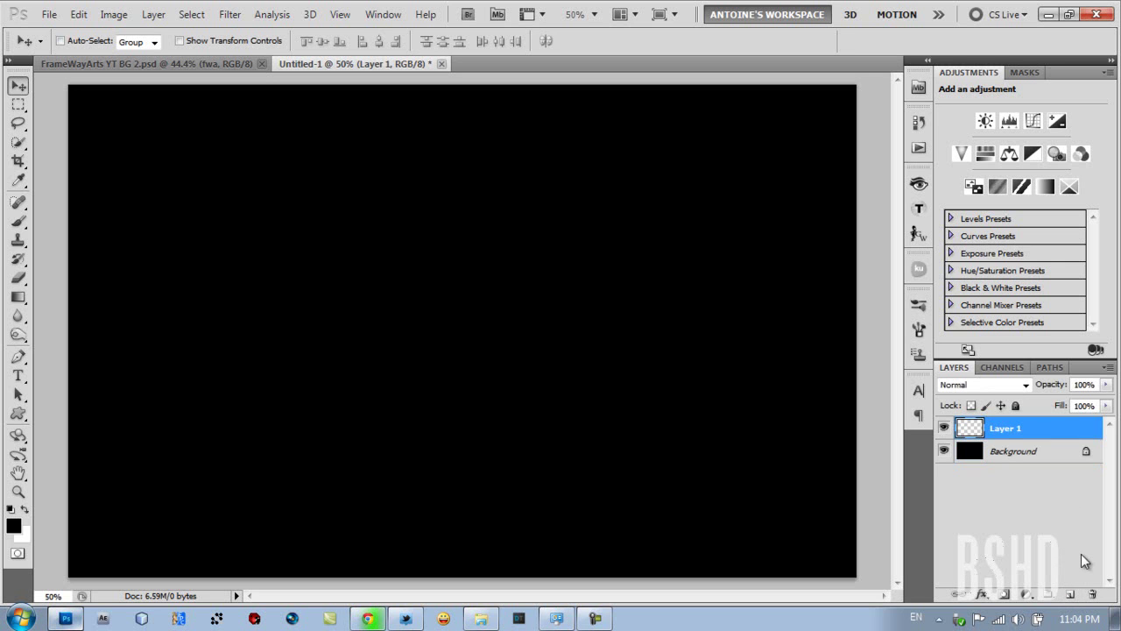
click(14, 526)
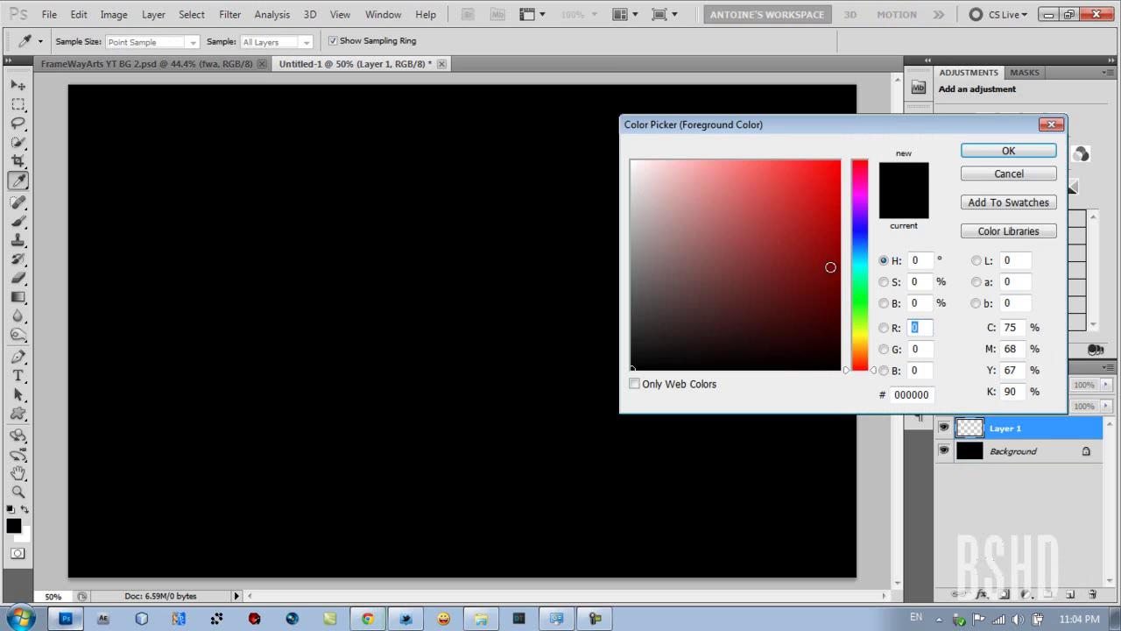
drag(857, 267, 887, 274)
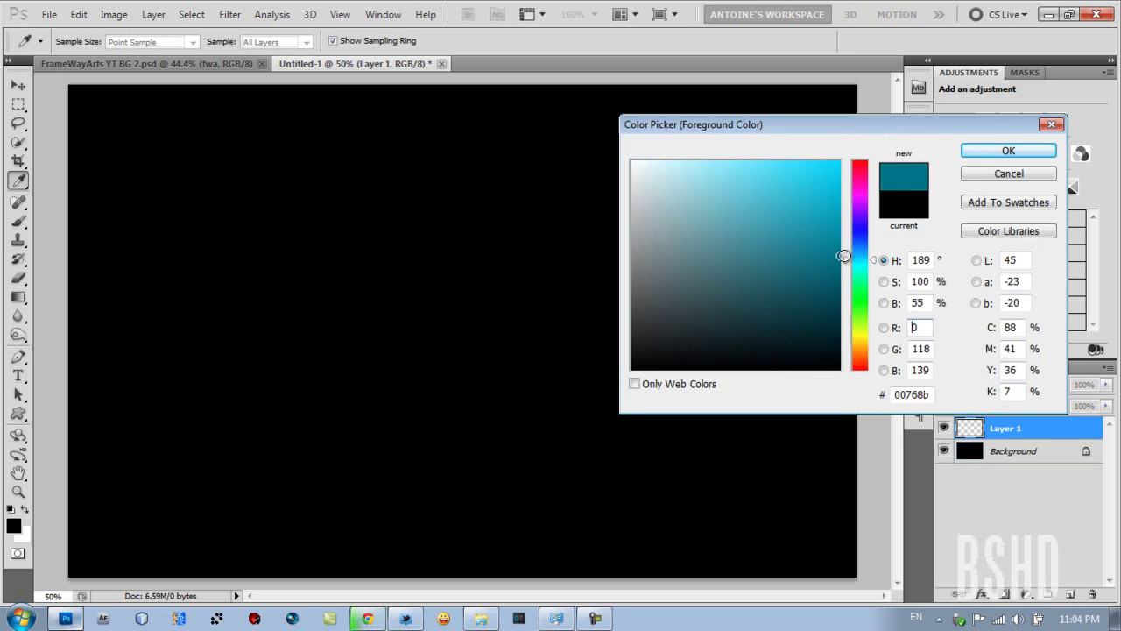
click(1008, 152)
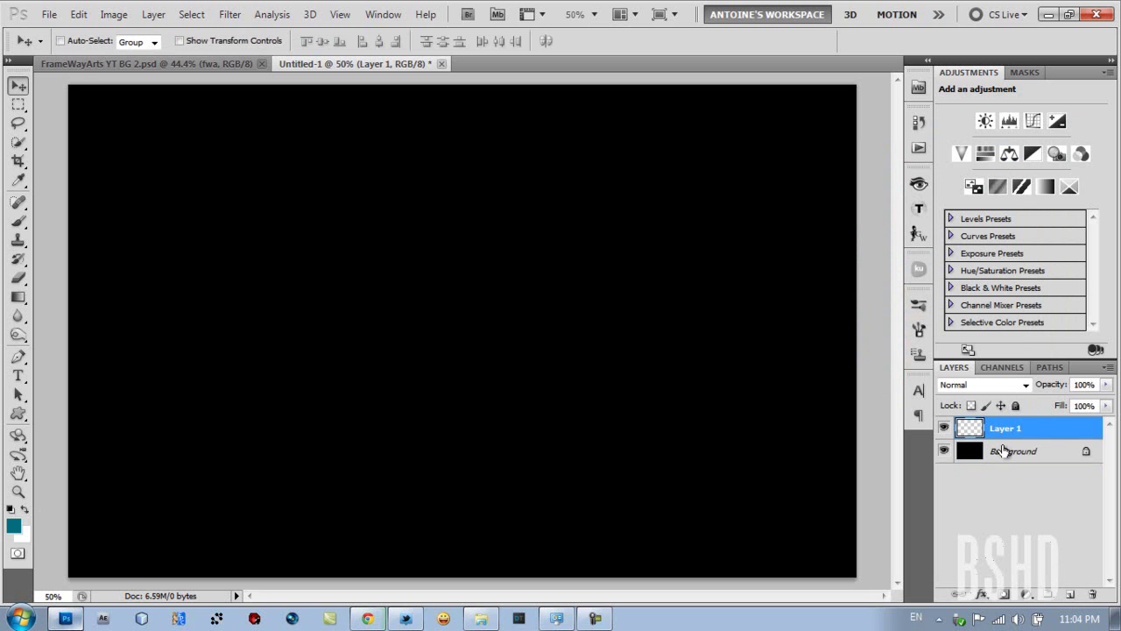
key(alt+Delete)
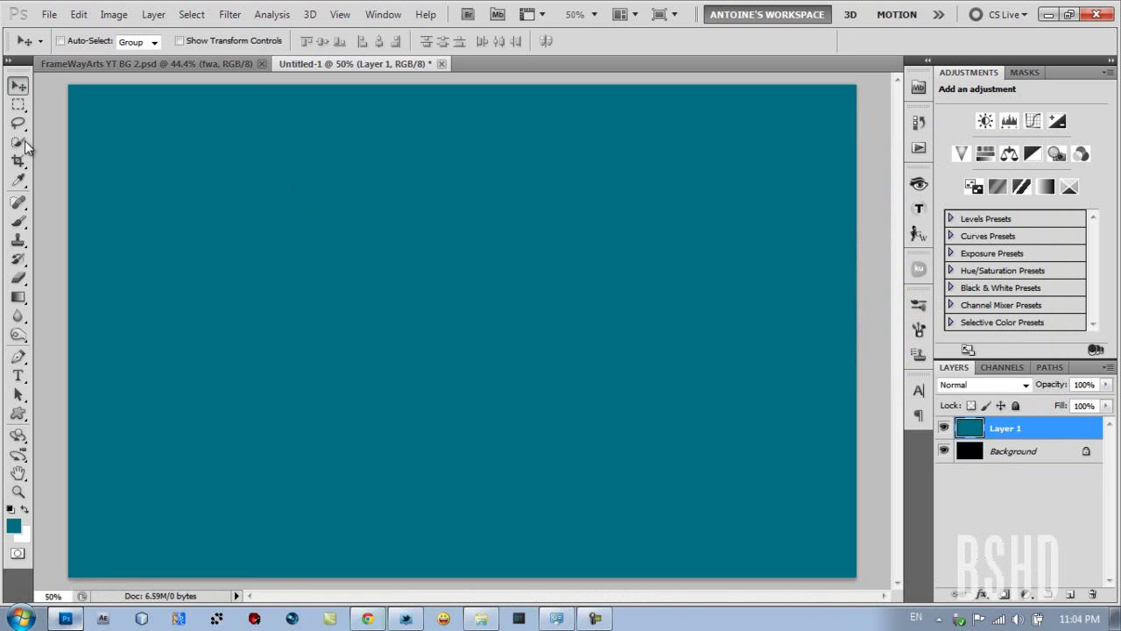
- Mask Layer 1 to a large canvas-spanning ellipse drawn with the Elliptical Marquee Tool
click(51, 14)
click(78, 10)
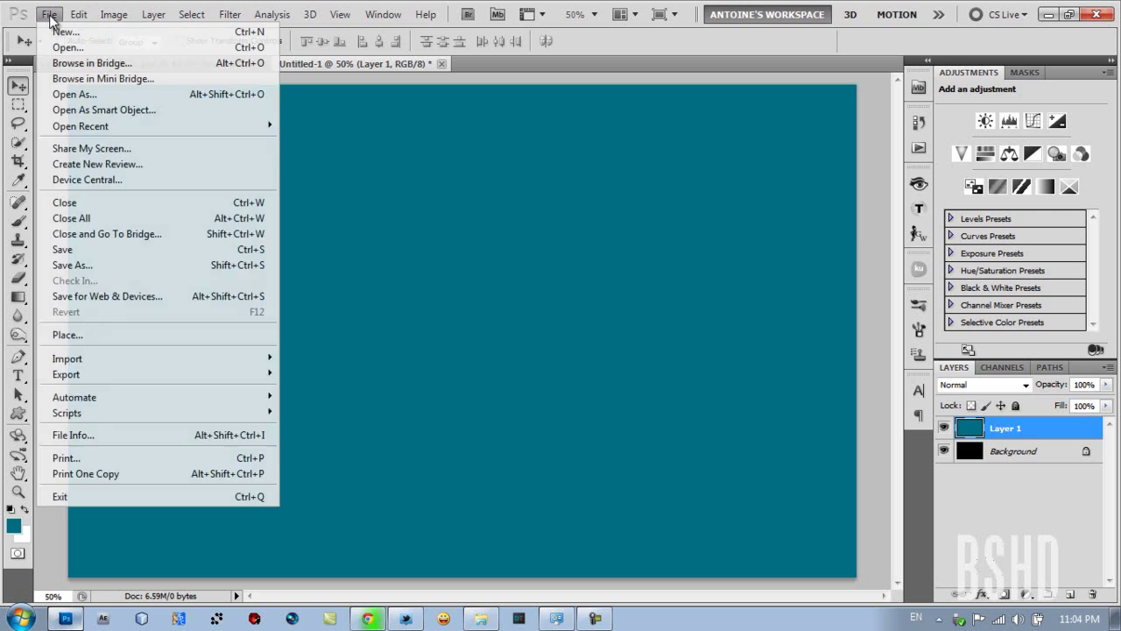
click(55, 8)
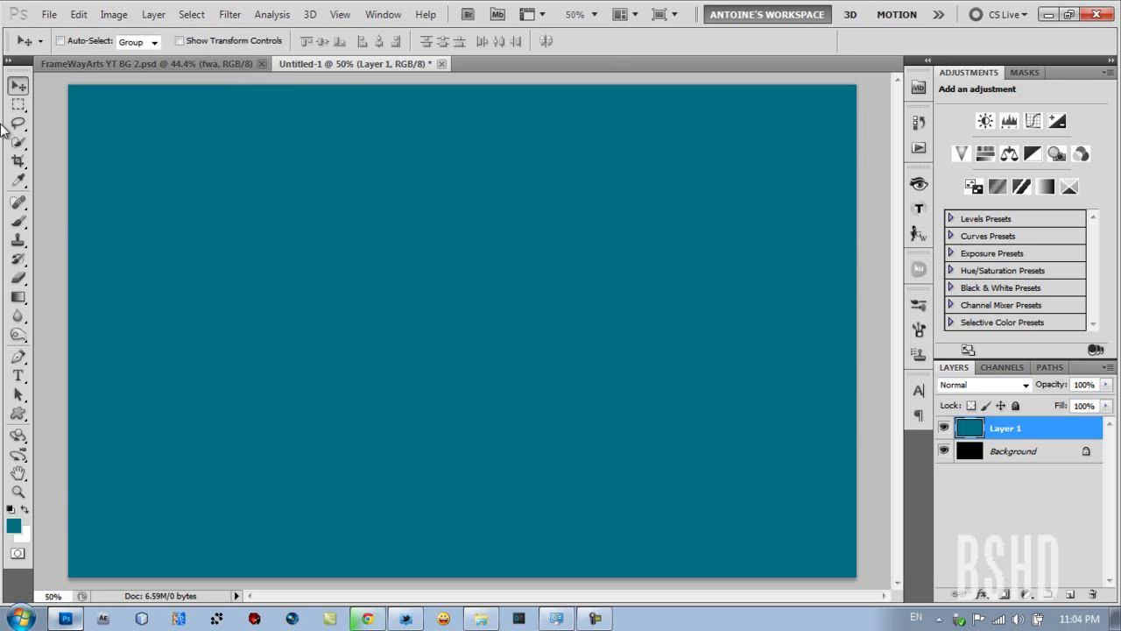
drag(17, 105, 59, 122)
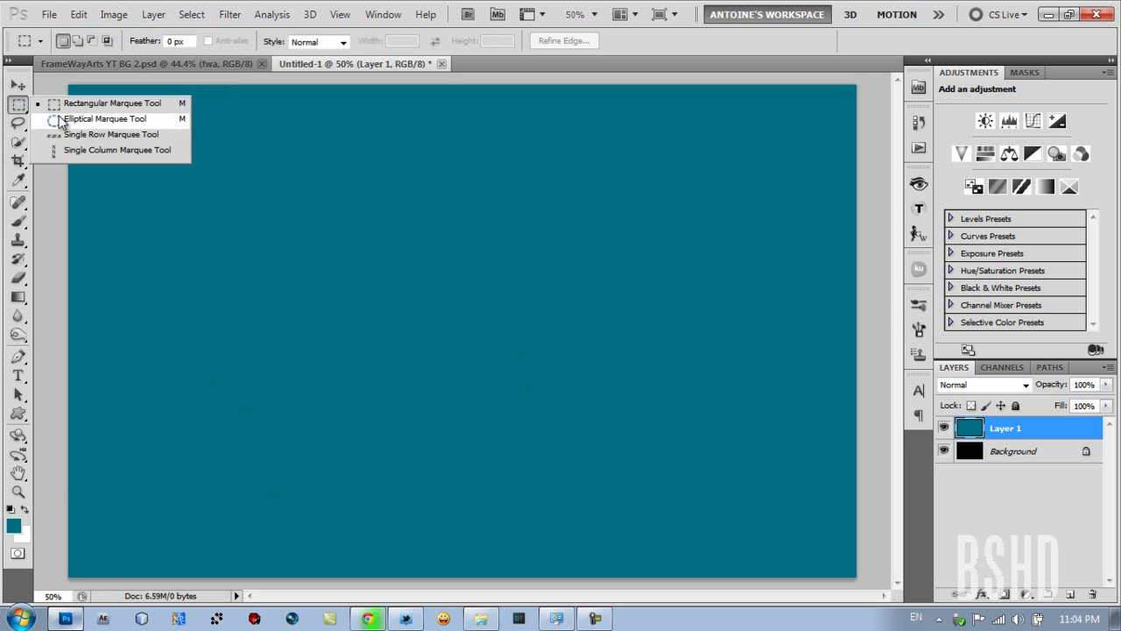
click(59, 118)
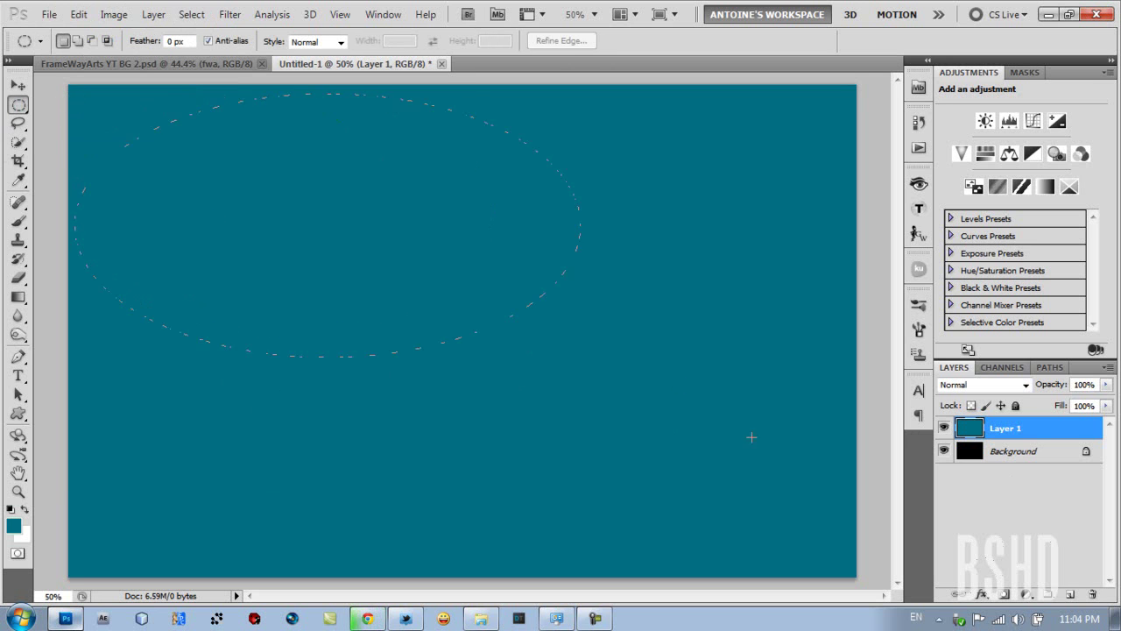
drag(845, 557, 852, 572)
drag(851, 572, 851, 572)
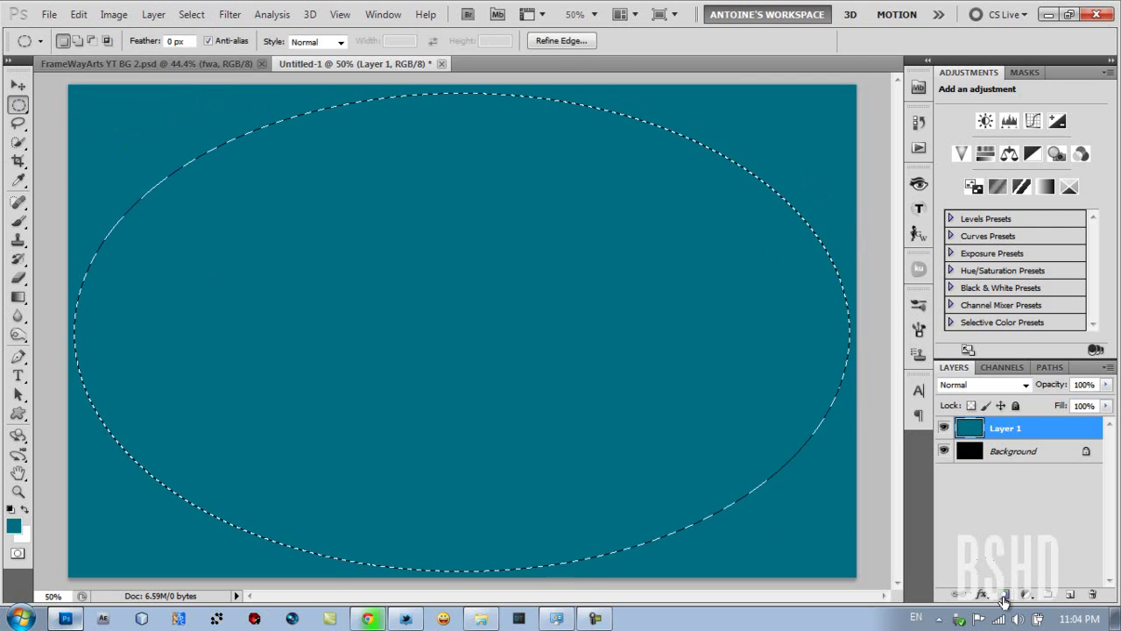
click(1005, 596)
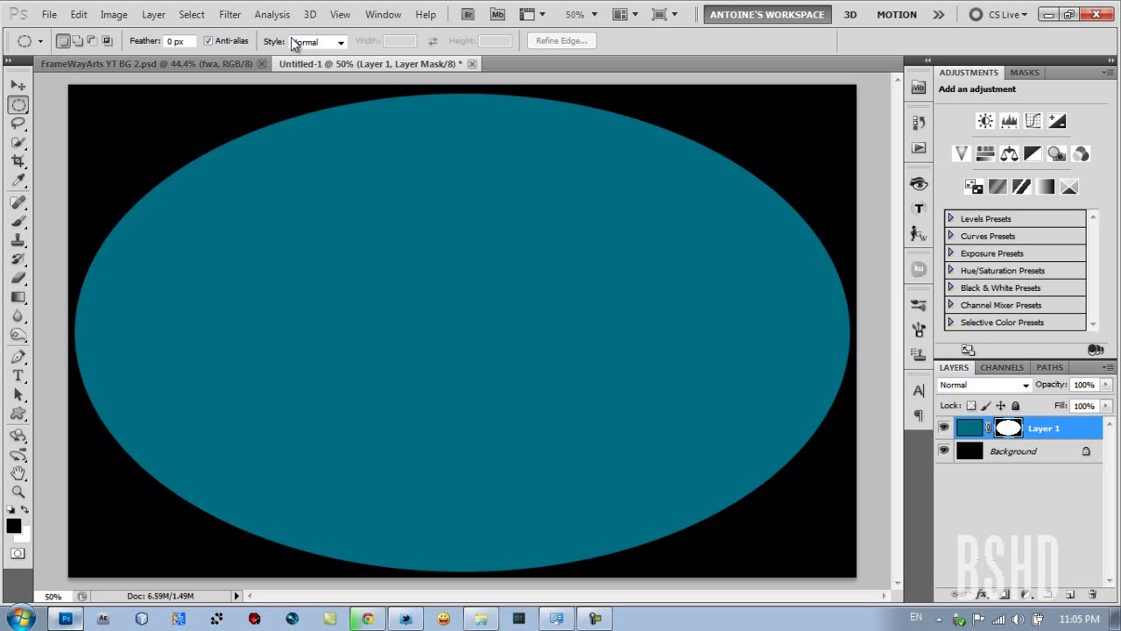
- Apply a Gaussian Blur with 250-pixel radius to Layer 1's elliptical mask
click(230, 15)
mouse_move(239, 164)
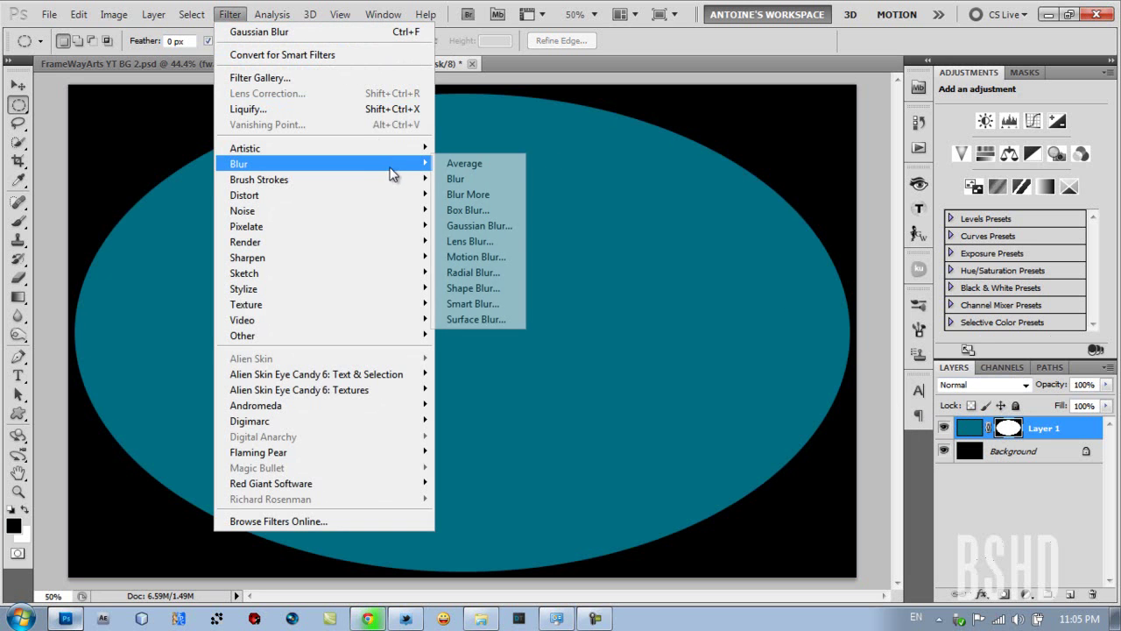
click(517, 224)
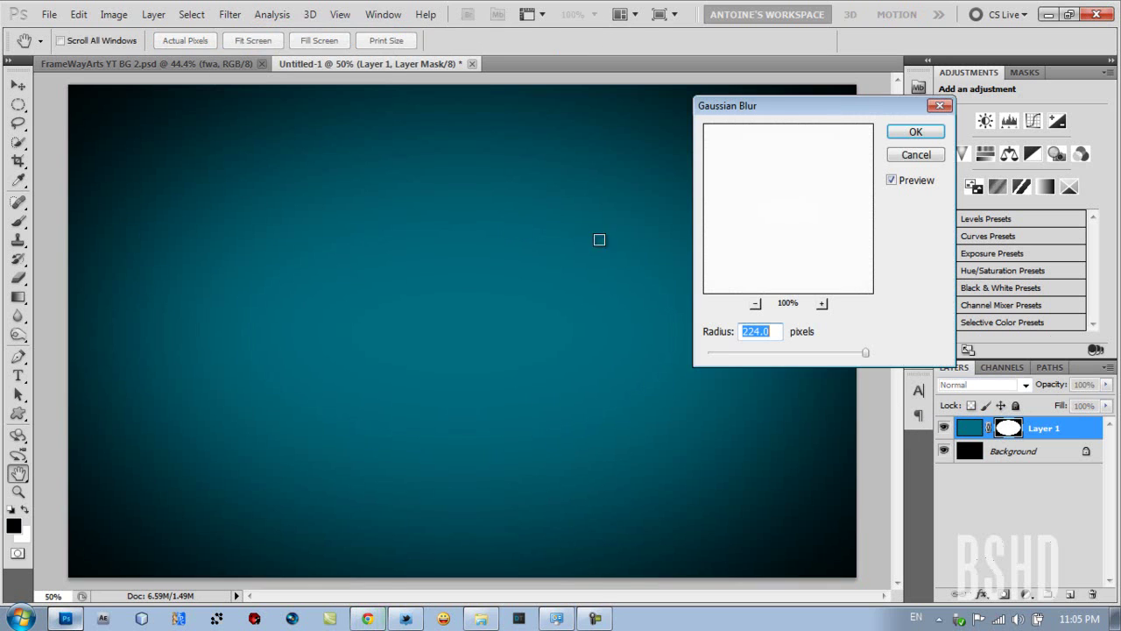
drag(865, 353, 869, 355)
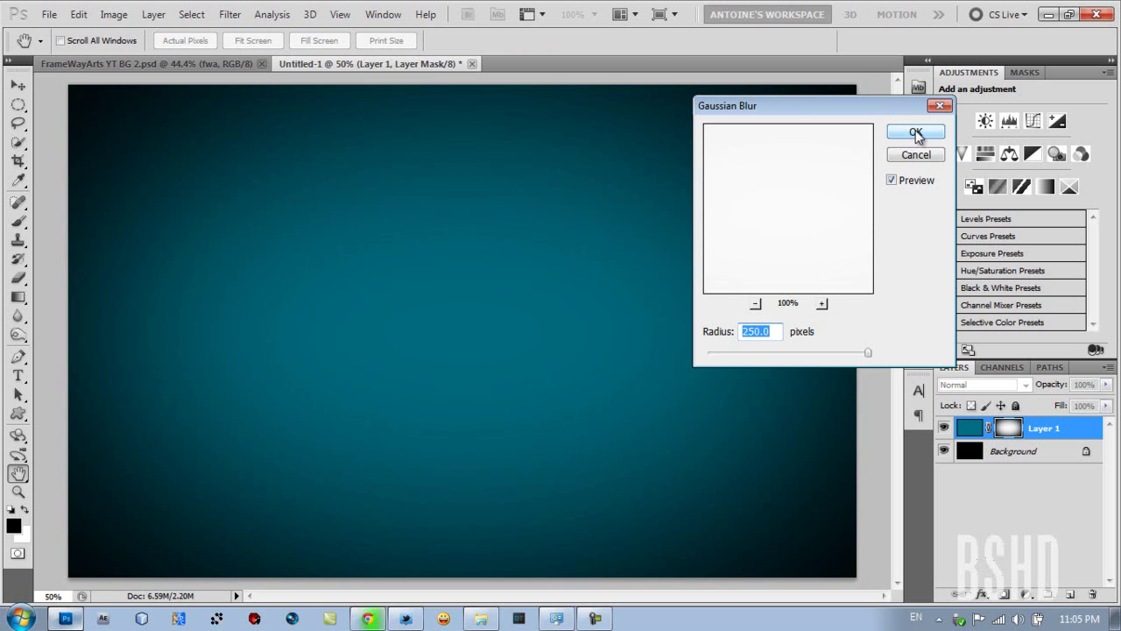
click(915, 132)
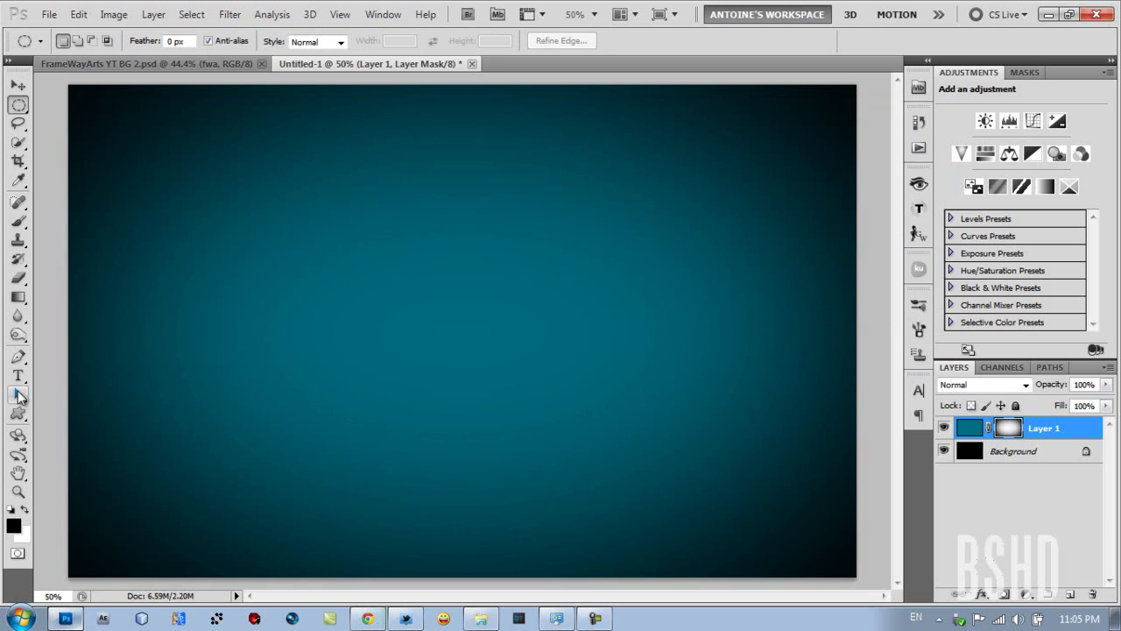
- Start a type layer near the canvas centre in the TR2N font and type TRON
click(18, 376)
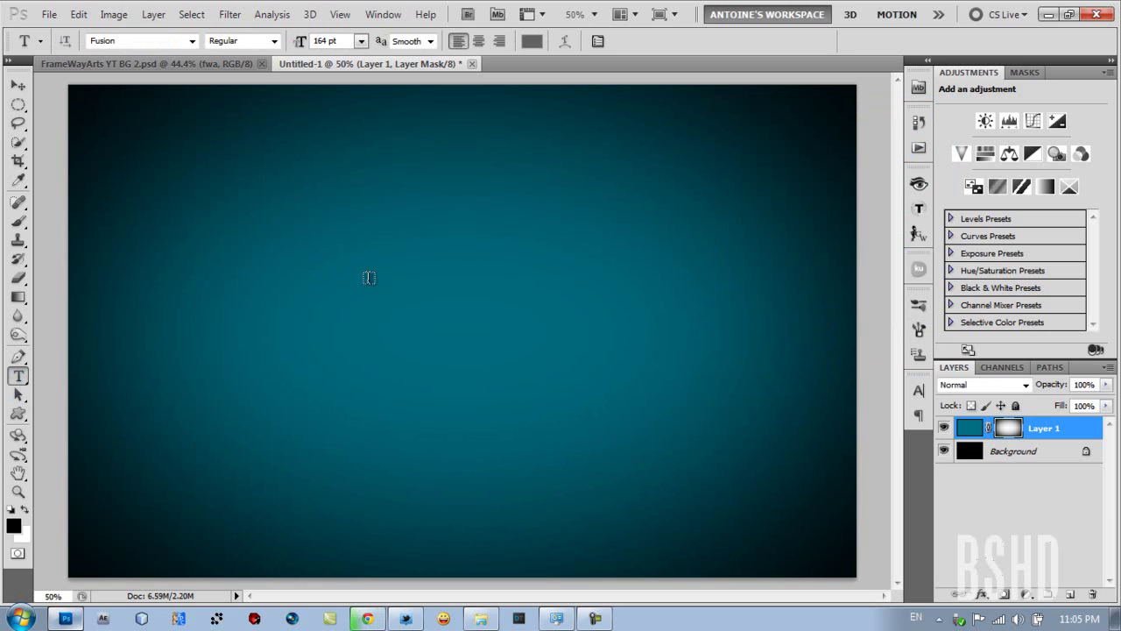
click(432, 309)
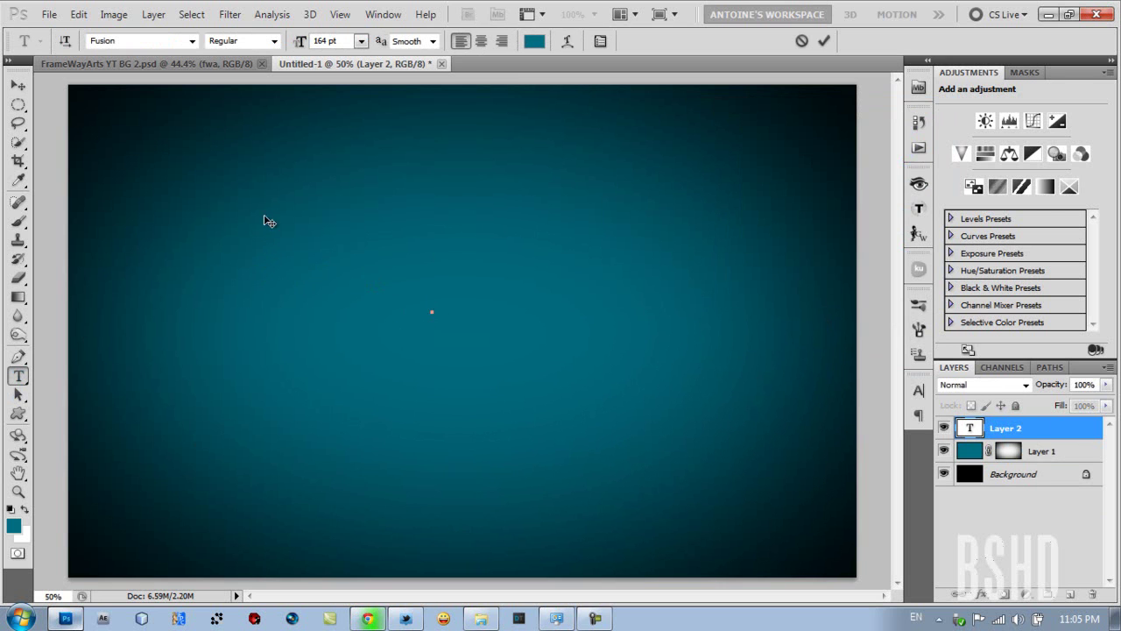
click(191, 42)
mouse_move(355, 273)
mouse_down()
mouse_move(351, 471)
mouse_move(353, 397)
mouse_move(350, 457)
mouse_up()
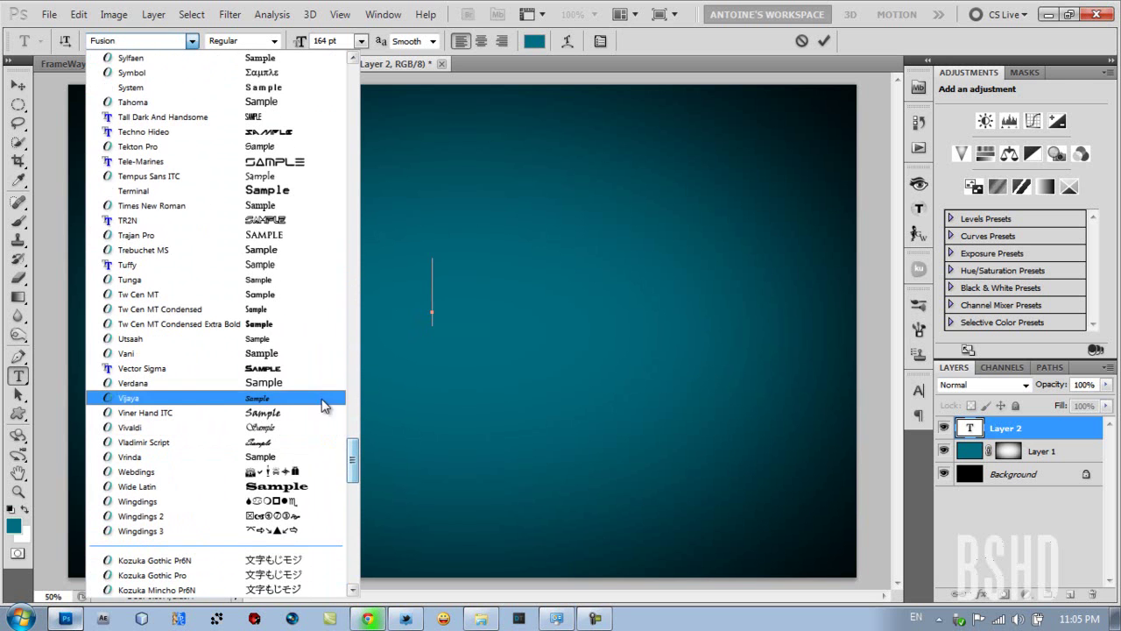
click(317, 223)
click(317, 222)
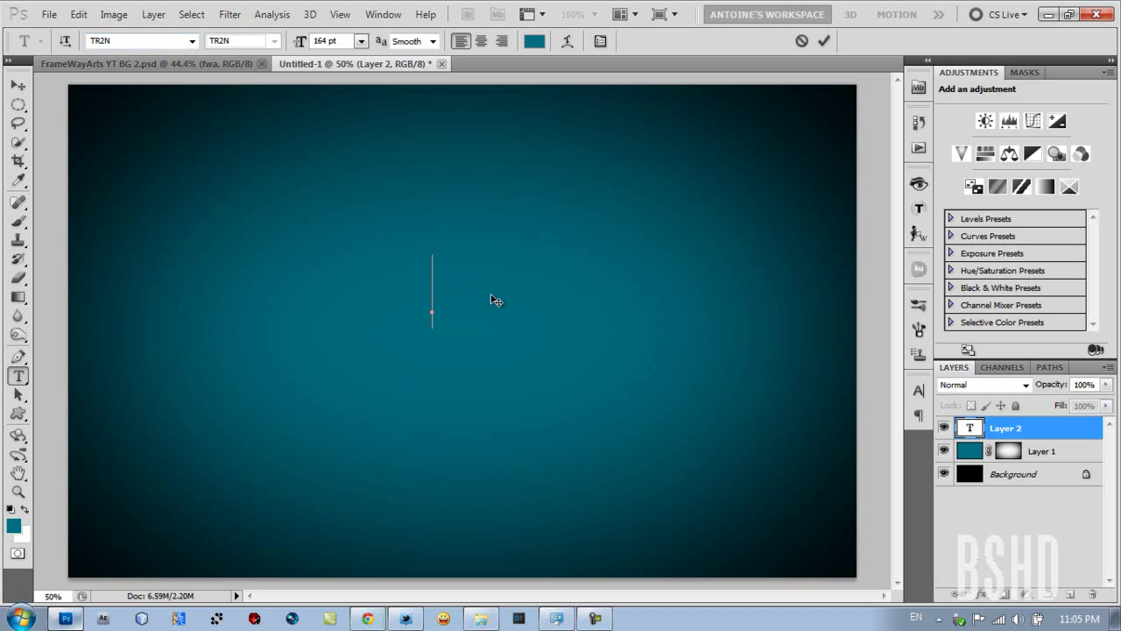
text(Trn)
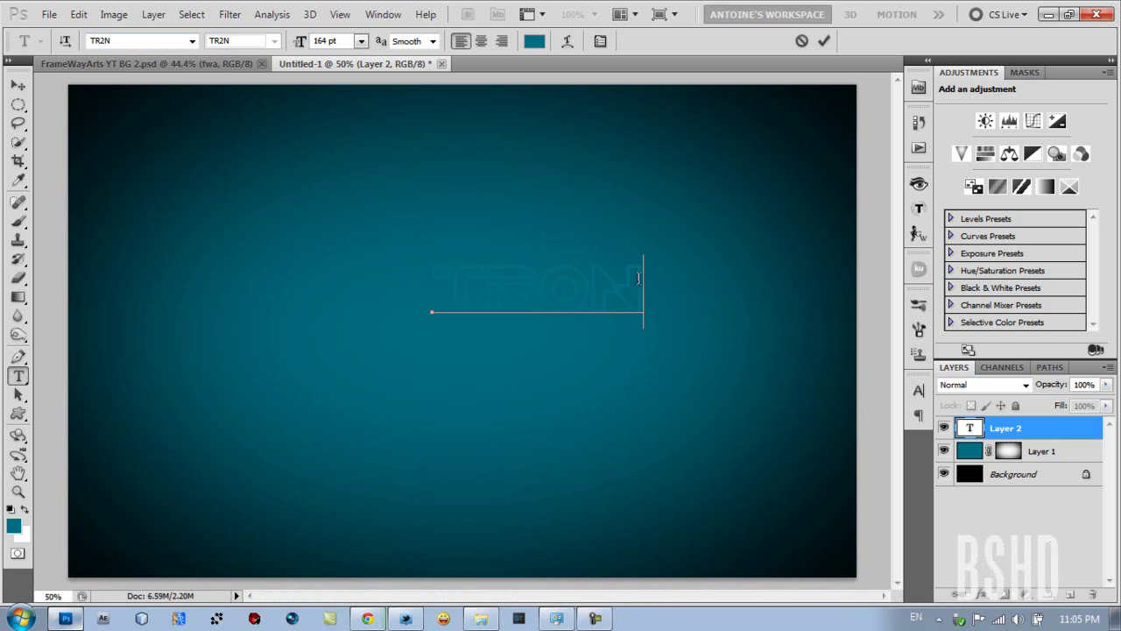
- Colour the whole TRON word cyan 00d8ff, enlarge it to 310 pt, and commit it
click(535, 42)
drag(826, 227, 896, 136)
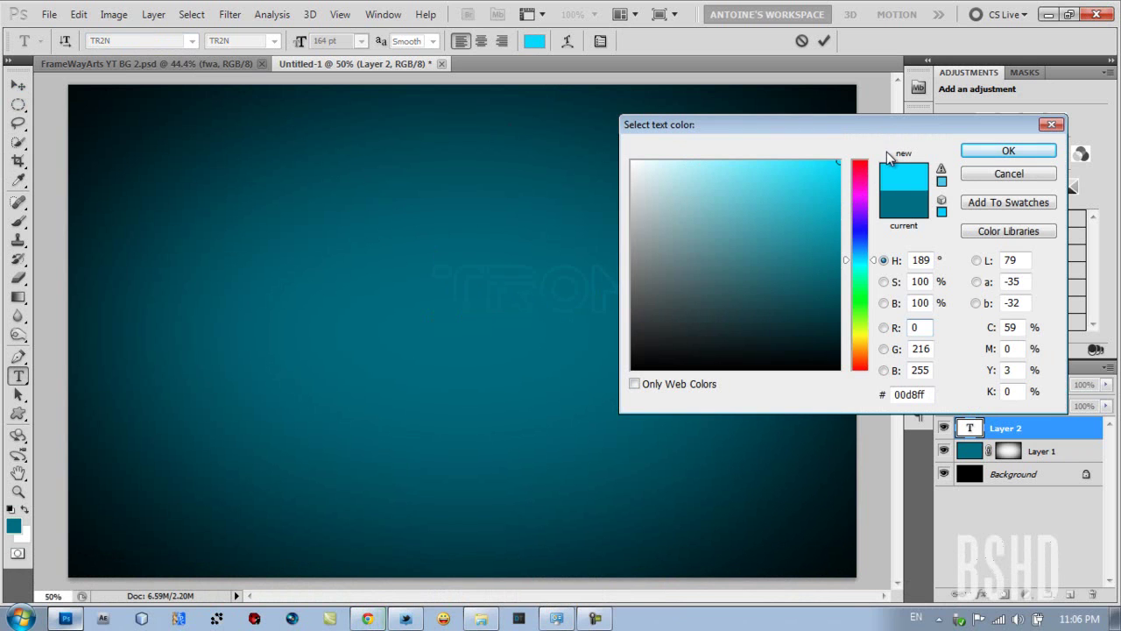
click(1021, 156)
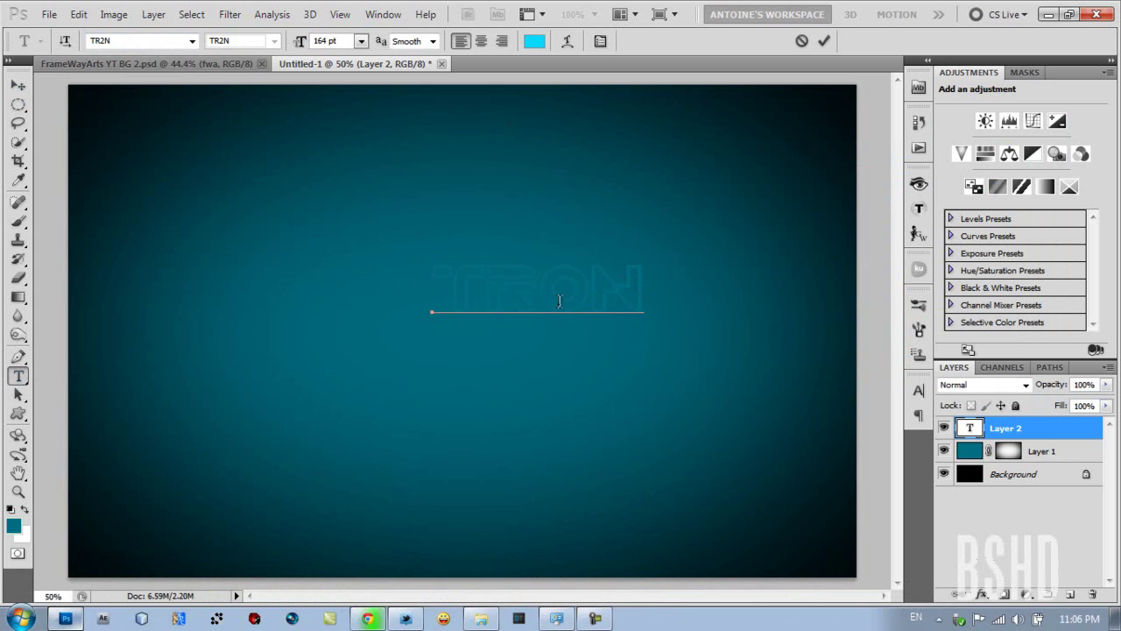
mouse_move(637, 289)
mouse_down()
mouse_move(488, 268)
mouse_move(421, 272)
mouse_up()
click(534, 40)
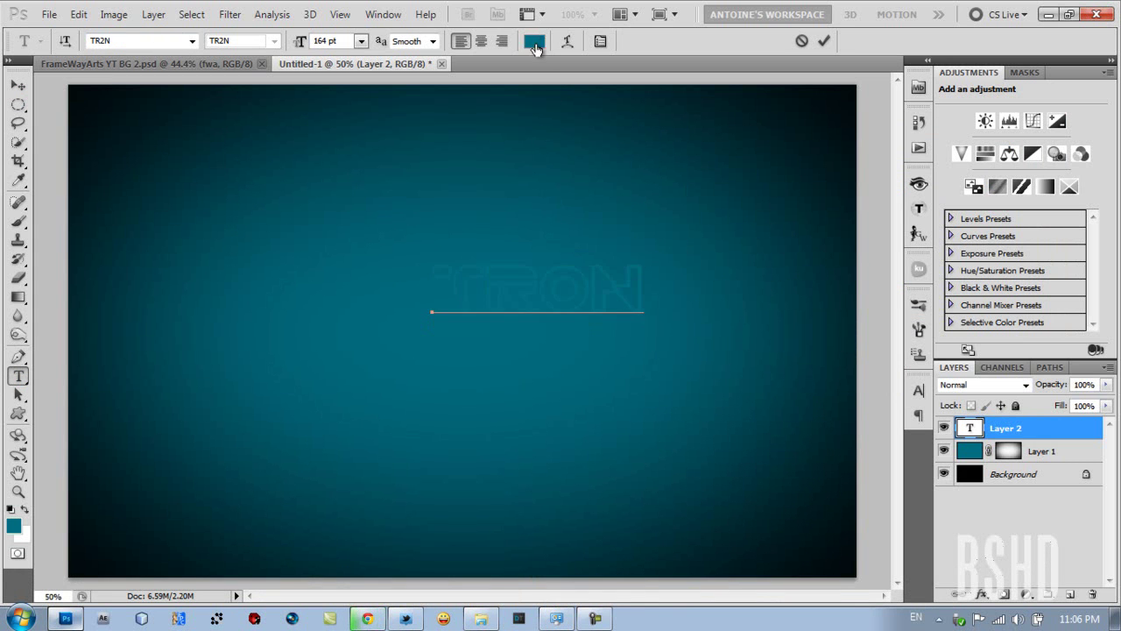
drag(815, 216, 823, 219)
drag(855, 142, 874, 138)
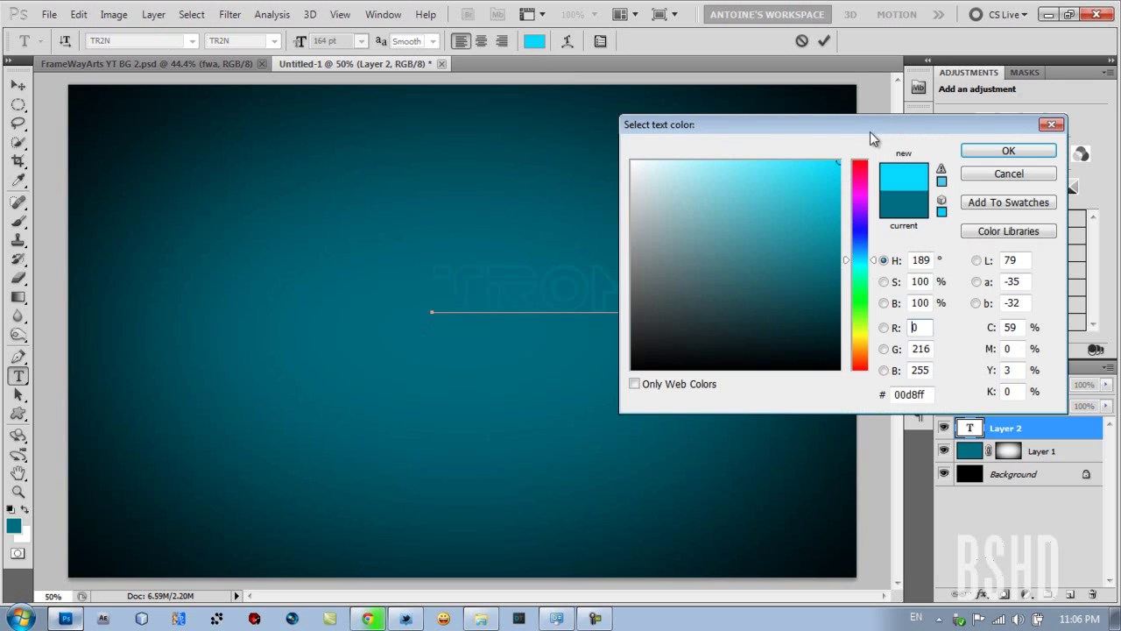
click(1026, 152)
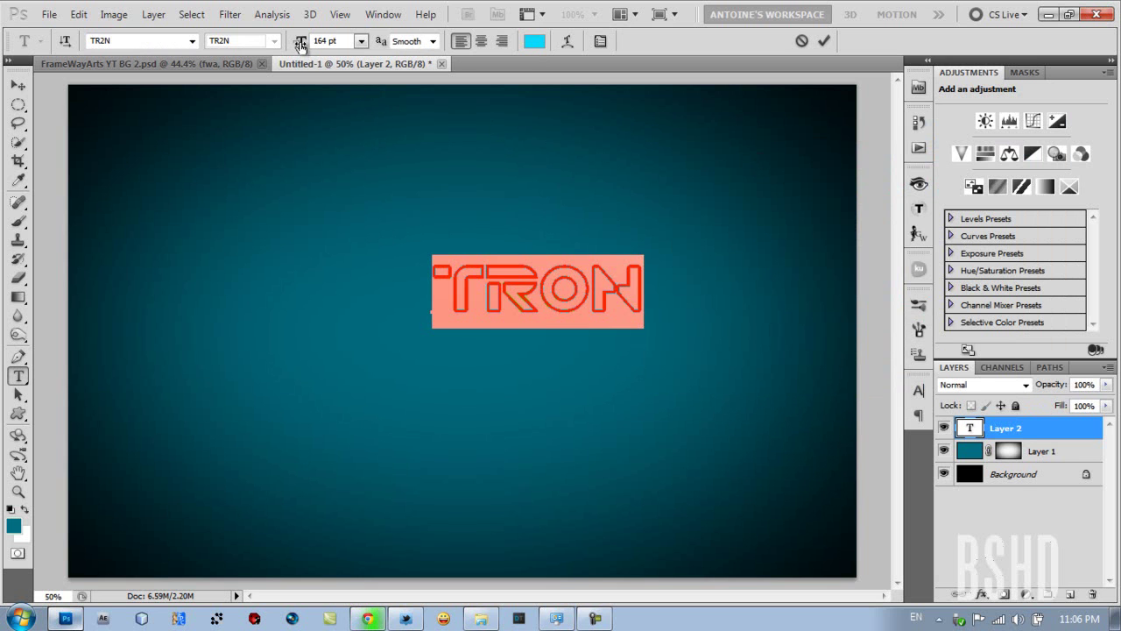
drag(300, 41, 427, 52)
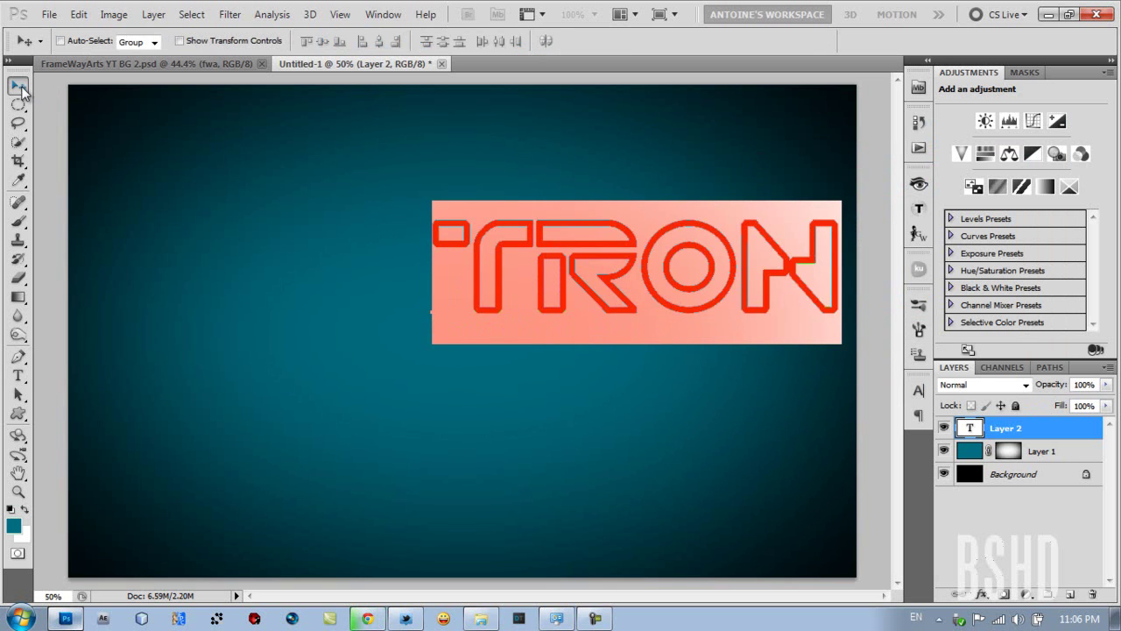
click(19, 85)
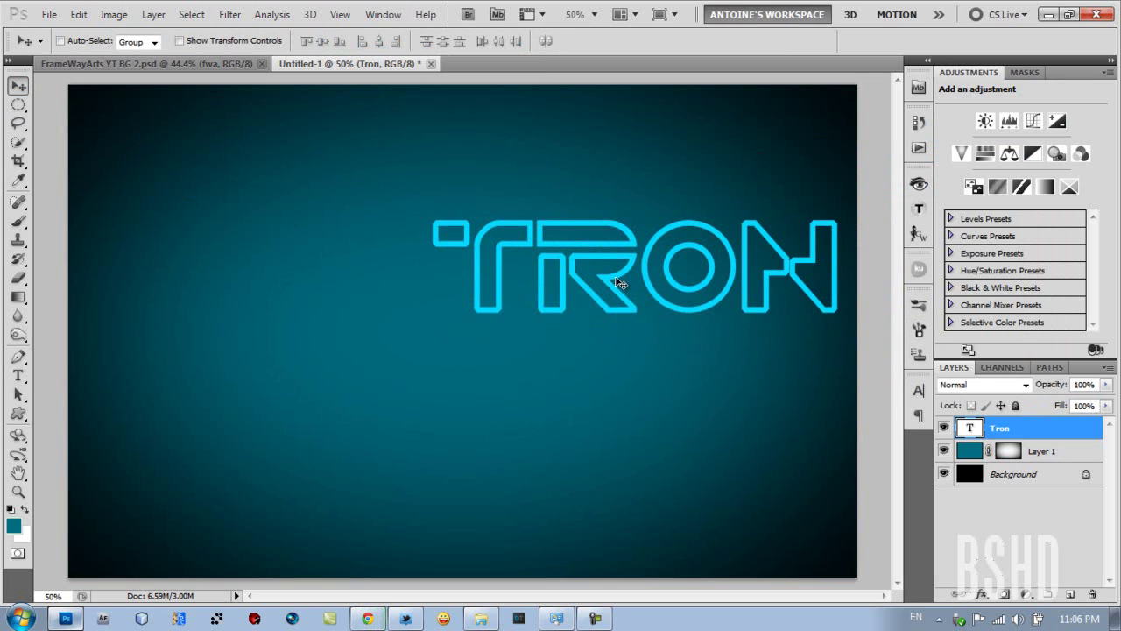
- Centre the TRON text on the canvas and duplicate the Tron layer as Tron copy
mouse_move(615, 281)
mouse_down()
mouse_move(437, 307)
mouse_move(437, 293)
mouse_move(429, 298)
mouse_move(444, 295)
mouse_up()
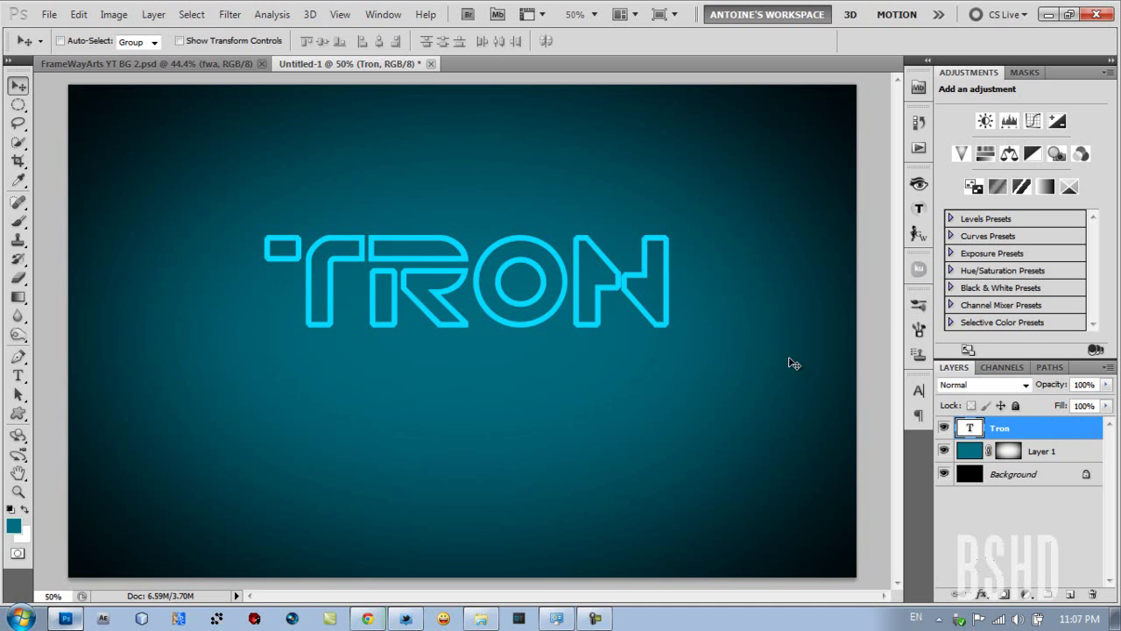
drag(1068, 426, 1069, 594)
drag(1060, 436, 1055, 462)
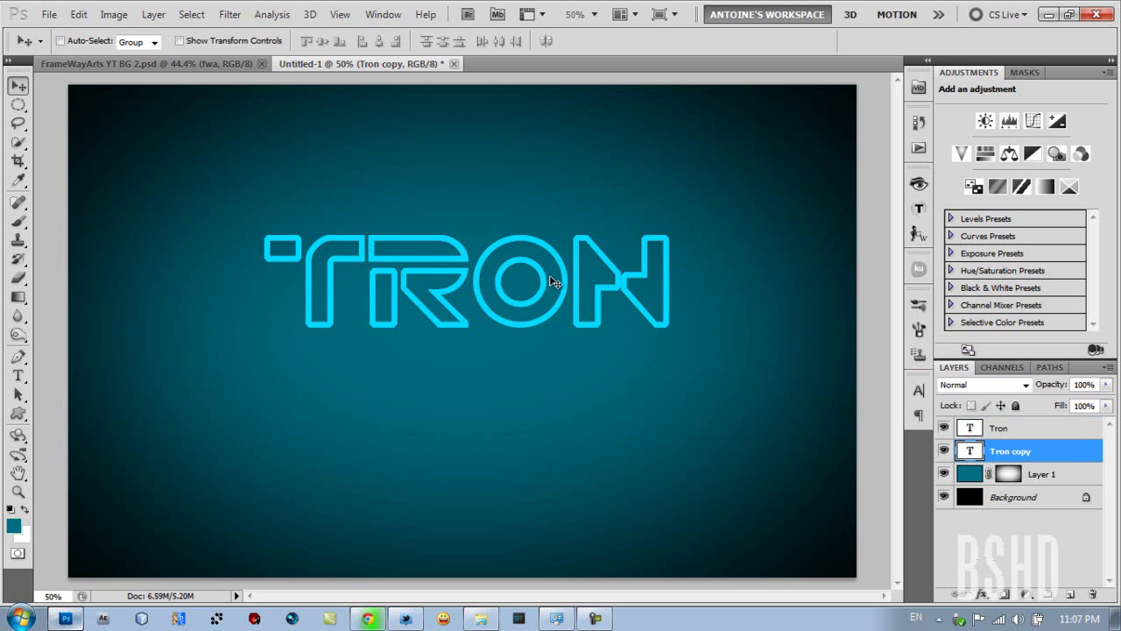
- Free-transform Tron copy to narrow it slightly horizontally
key(ctrl+t)
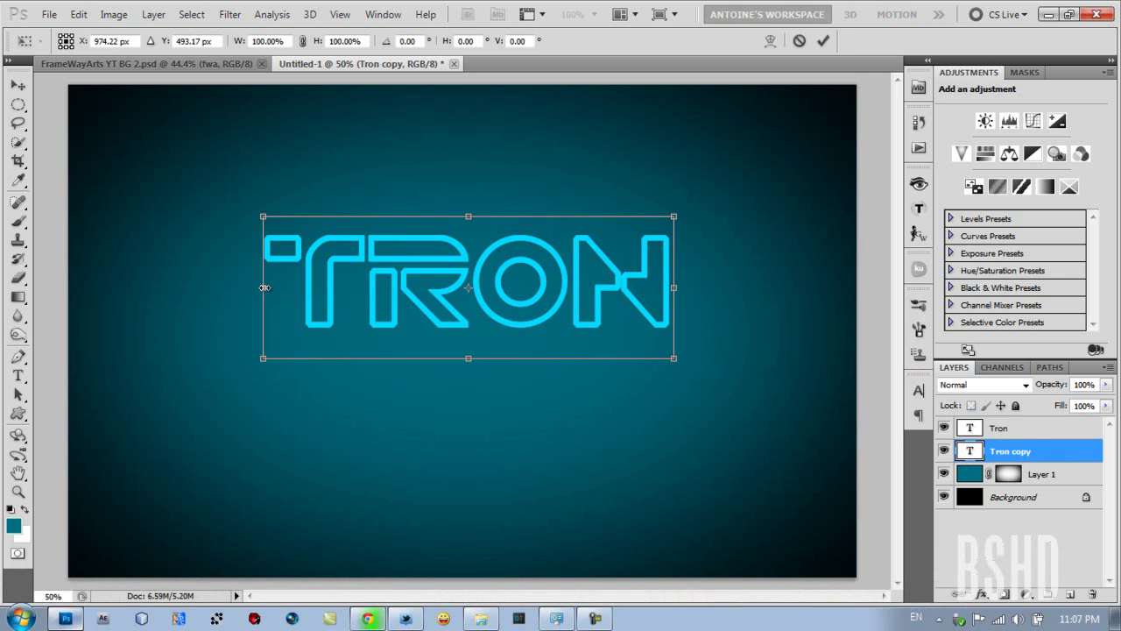
drag(266, 287, 267, 290)
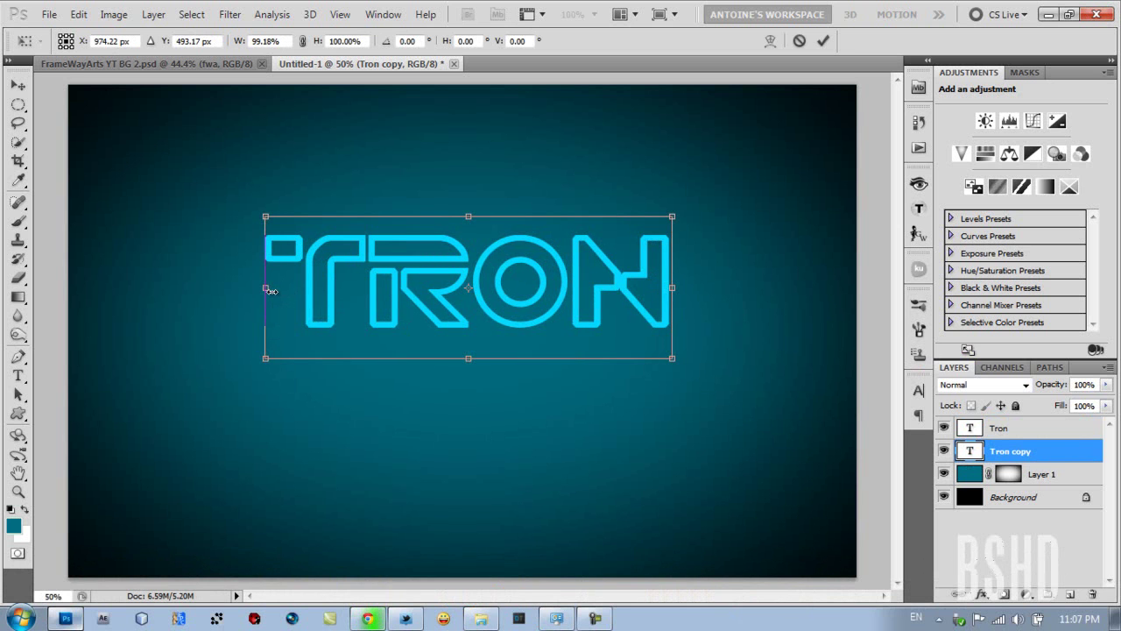
drag(271, 290, 271, 292)
scroll(273, 292, up, 1)
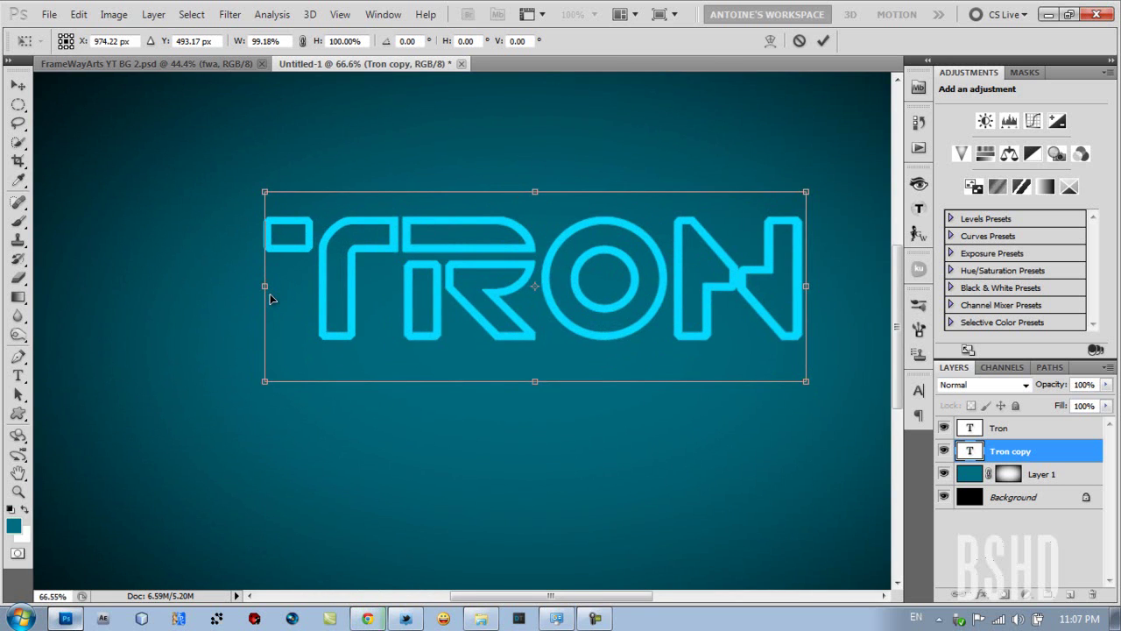
scroll(271, 298, up, 1)
scroll(265, 282, up, 1)
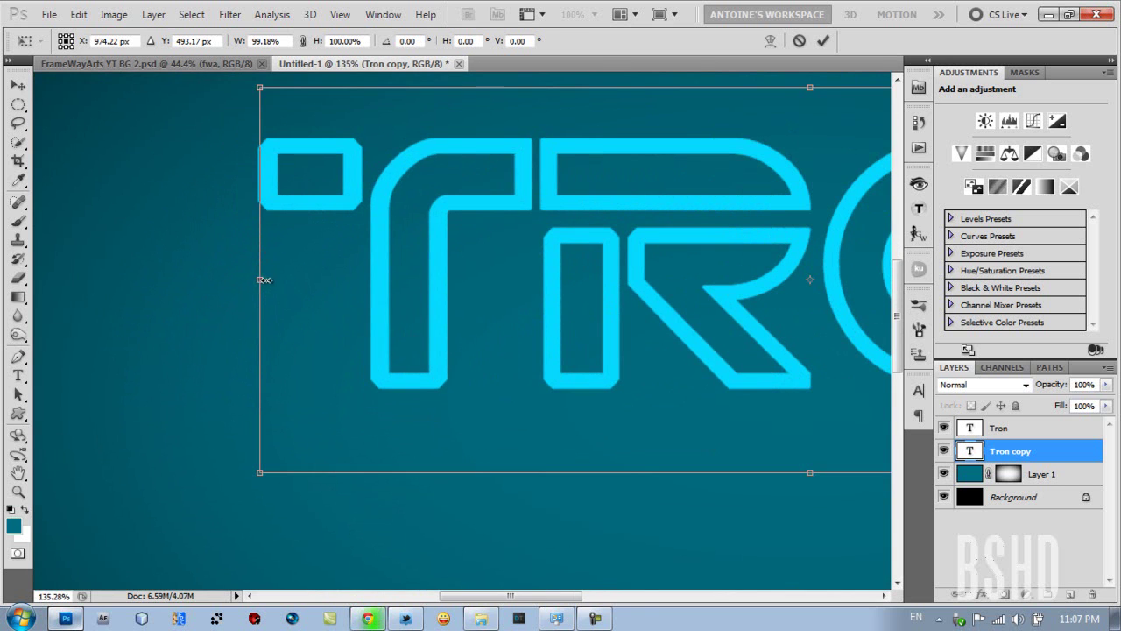
drag(264, 280, 272, 282)
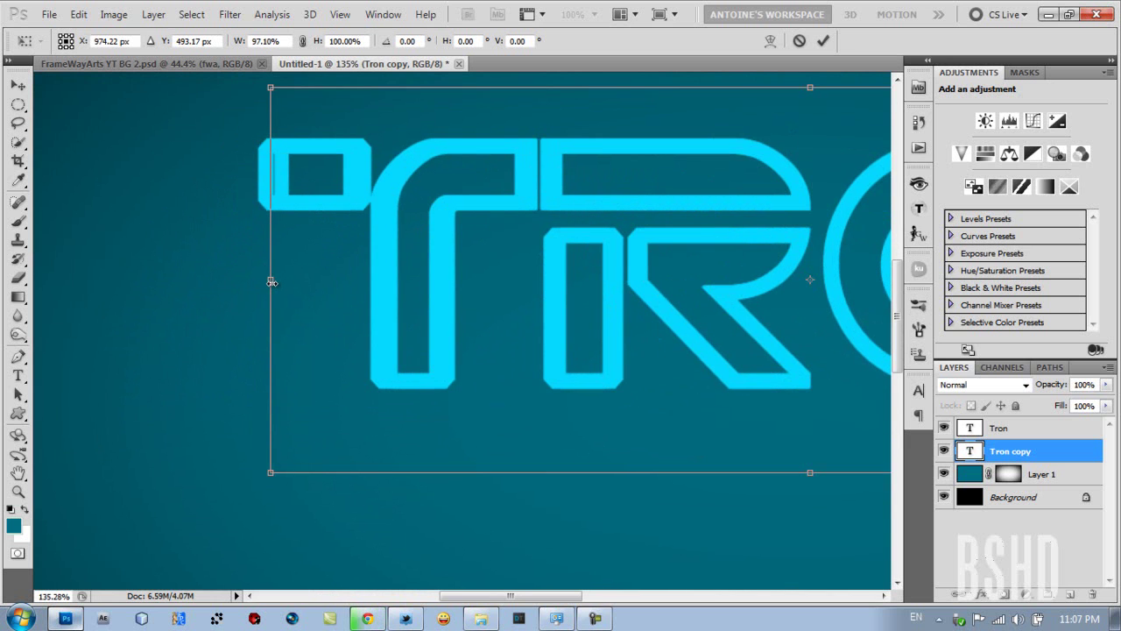
drag(272, 282, 268, 282)
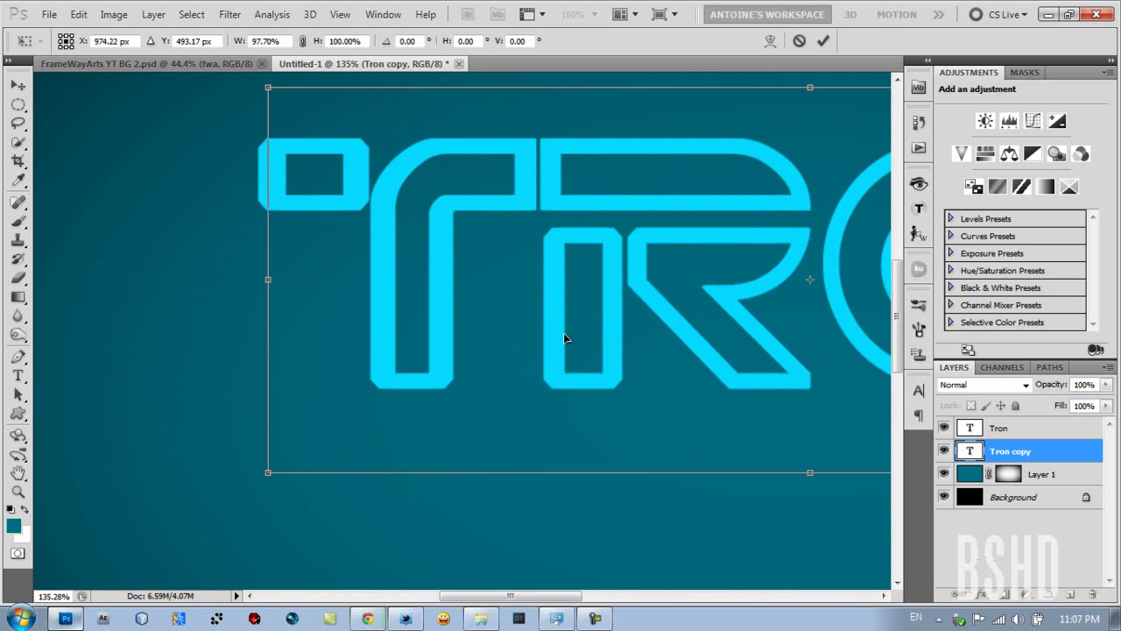
scroll(567, 342, down, 3)
scroll(566, 342, down, 1)
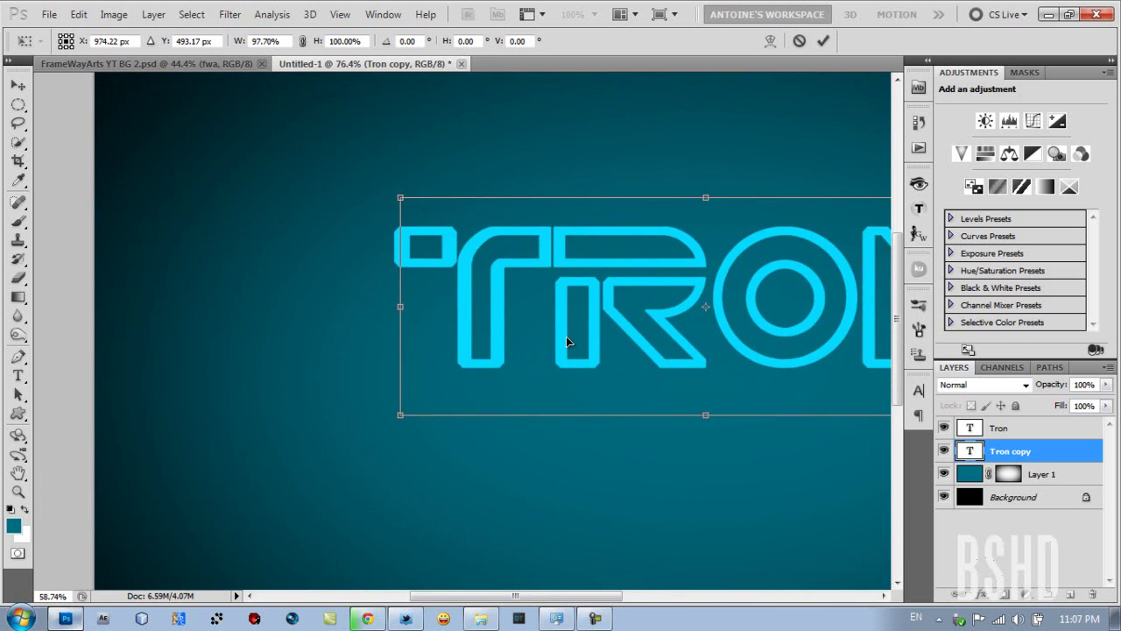
scroll(566, 341, down, 1)
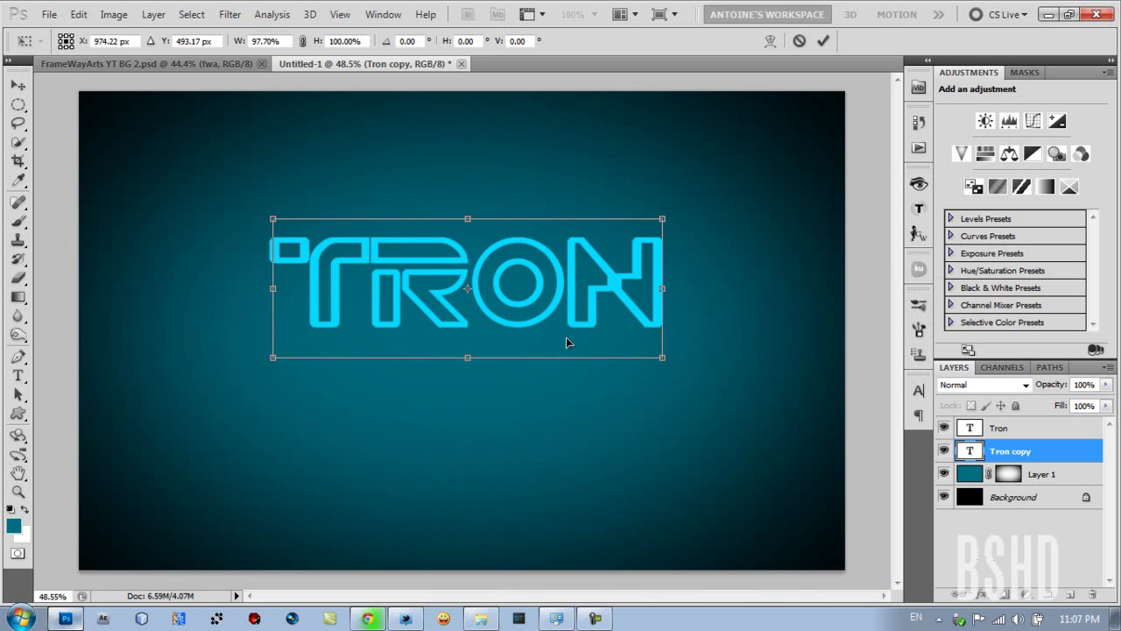
key(Return)
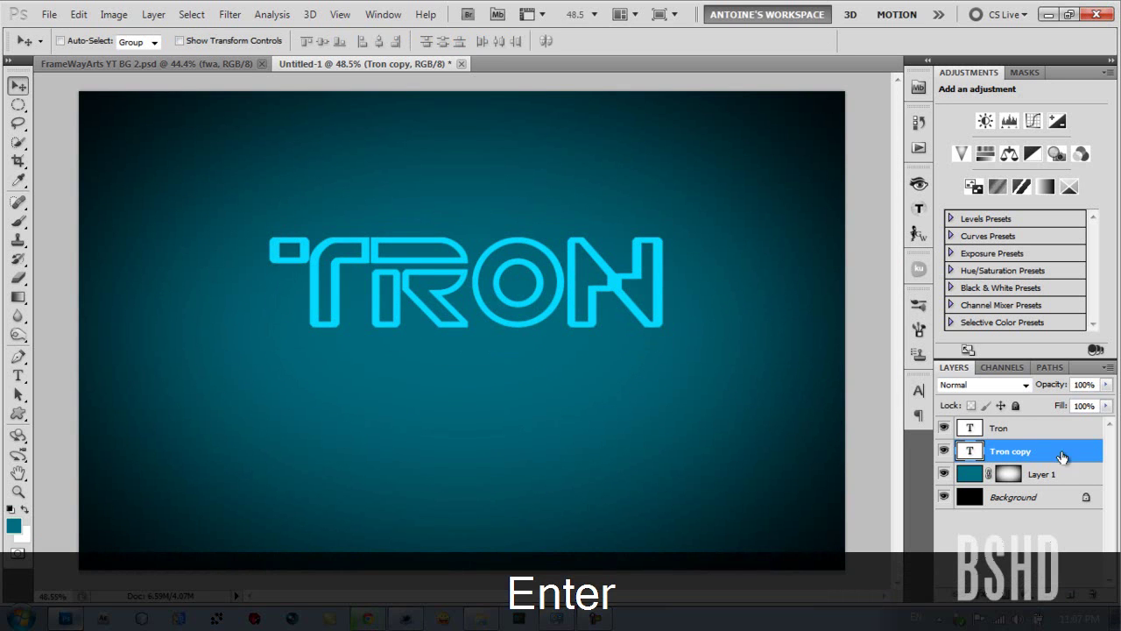
- Duplicate it as Tron copy 2 below, narrowed to 99.18% width
drag(1067, 457, 1070, 593)
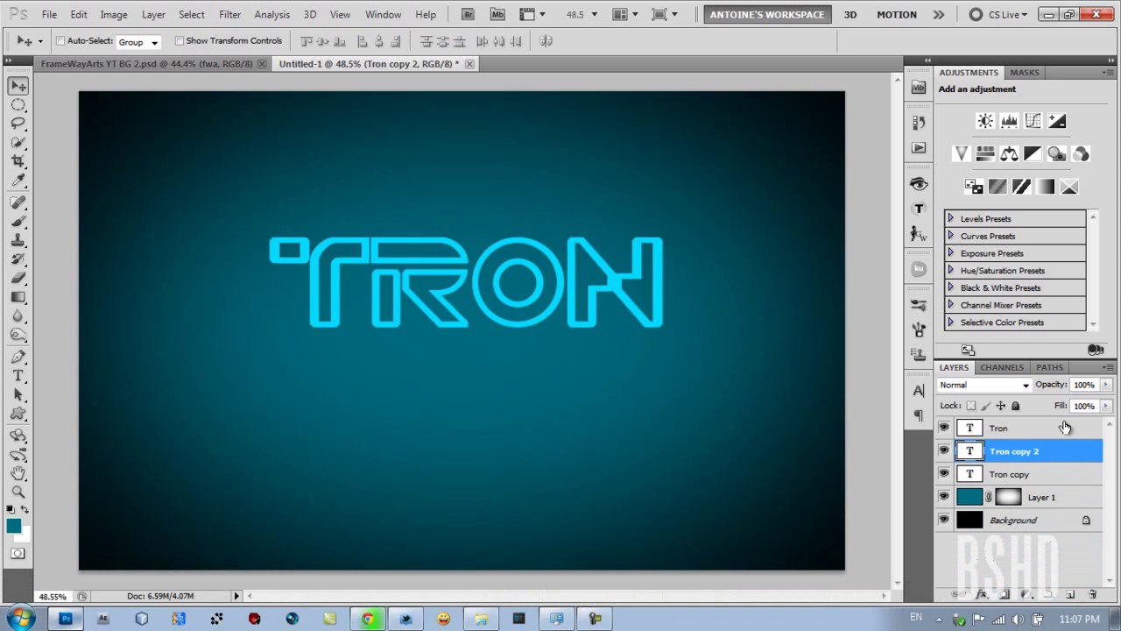
drag(1064, 454, 1067, 487)
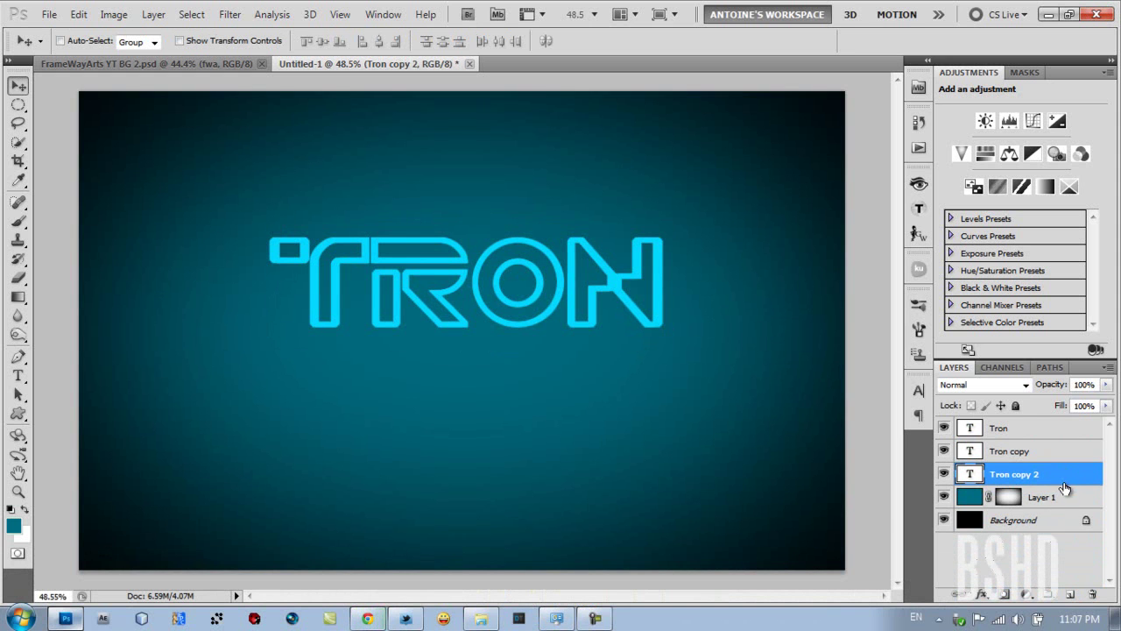
key(ctrl+t)
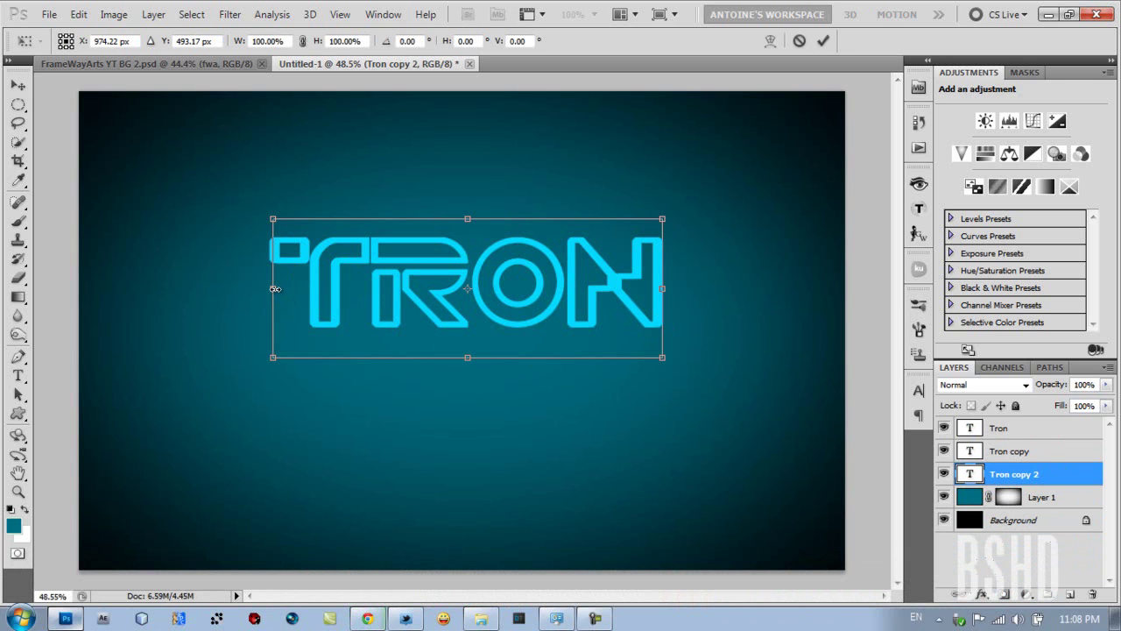
drag(277, 288, 279, 288)
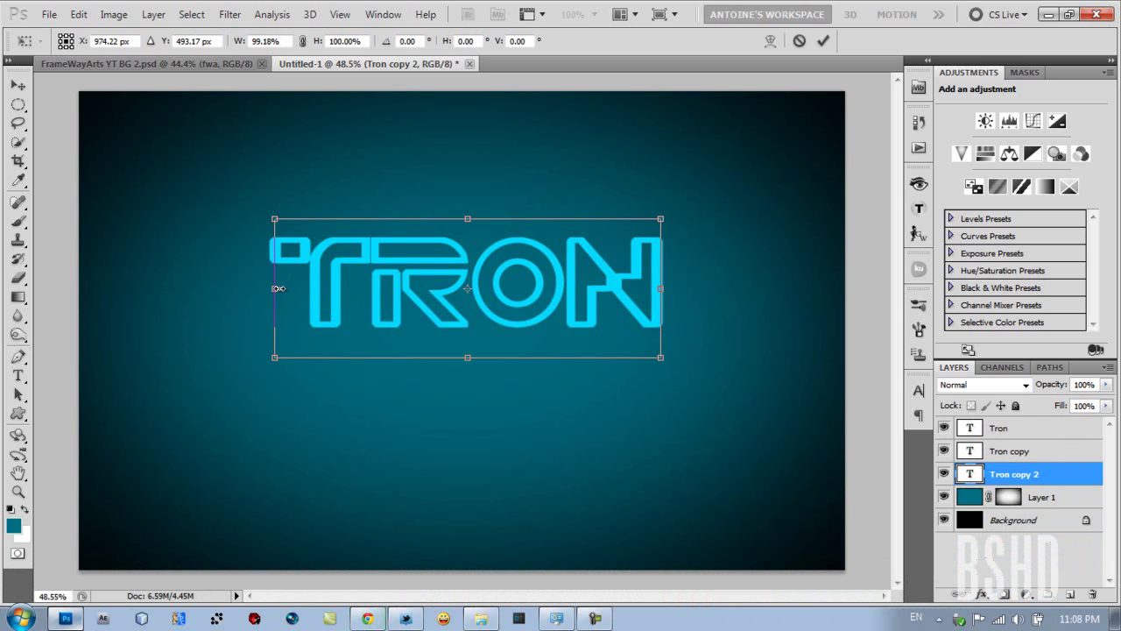
key(Return)
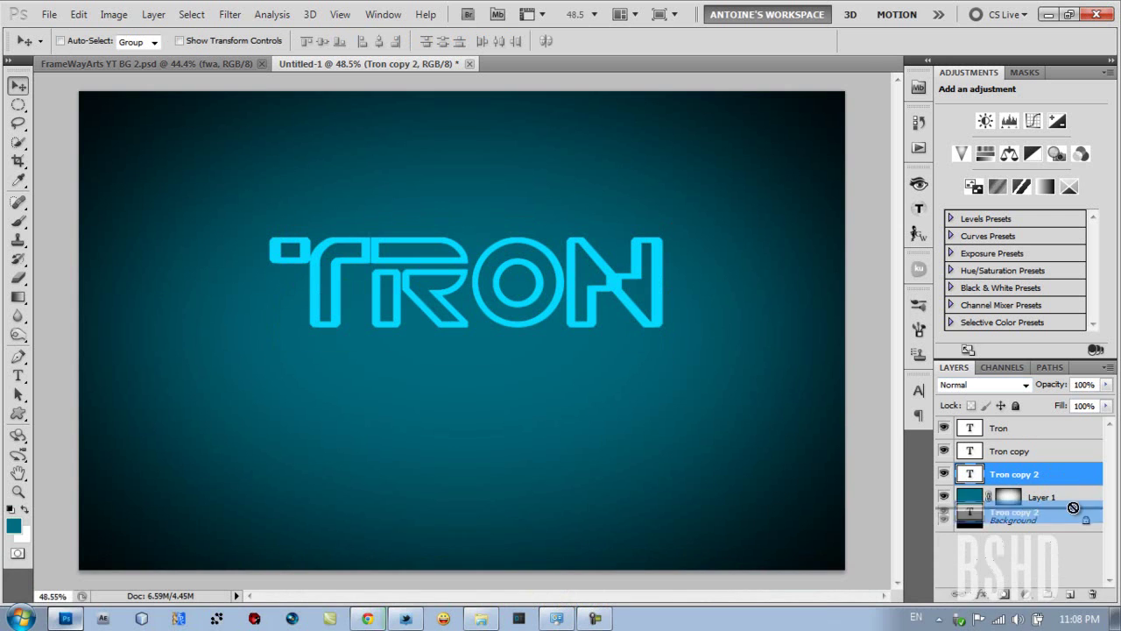
- Duplicate again as Tron copy 3 below, narrowed to 99.18% width
drag(1071, 475, 1072, 596)
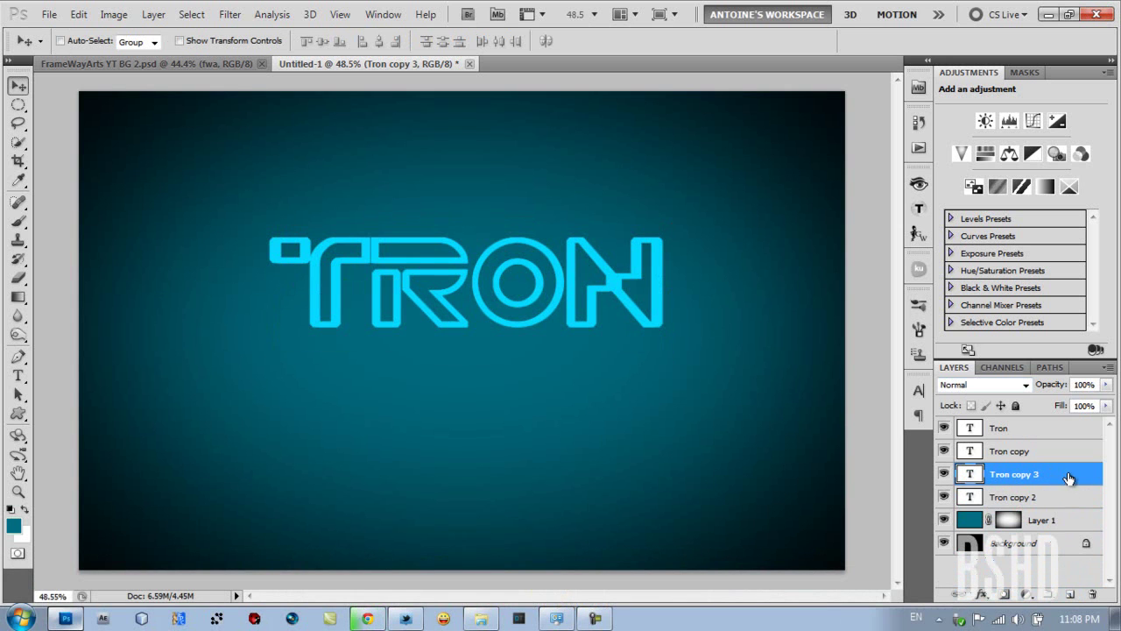
drag(1070, 475, 1068, 508)
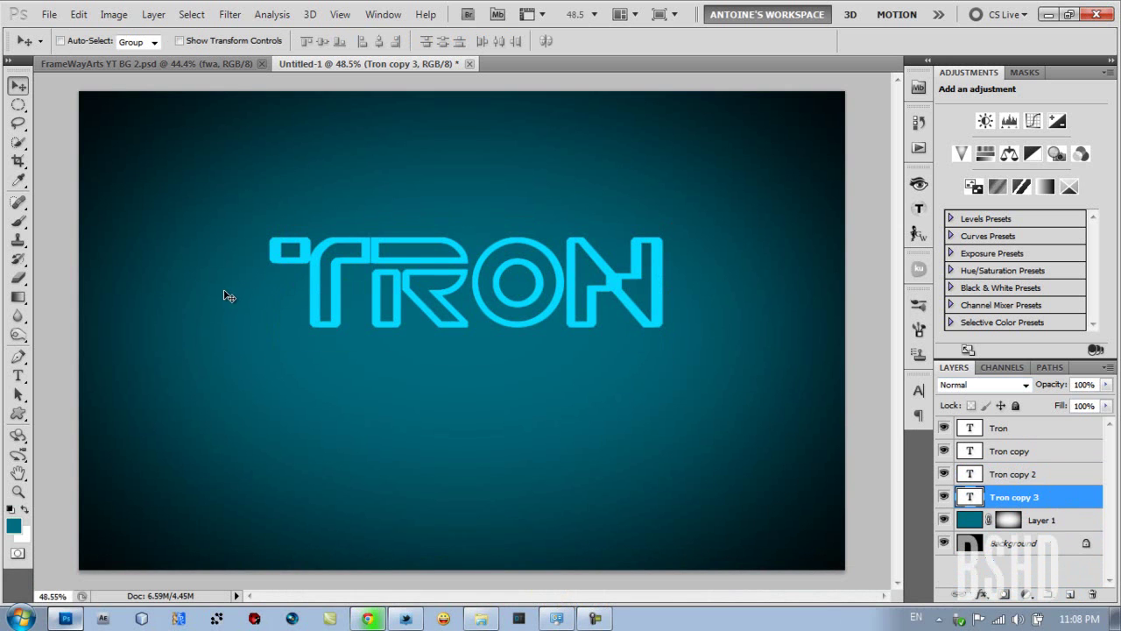
key(ctrl+t)
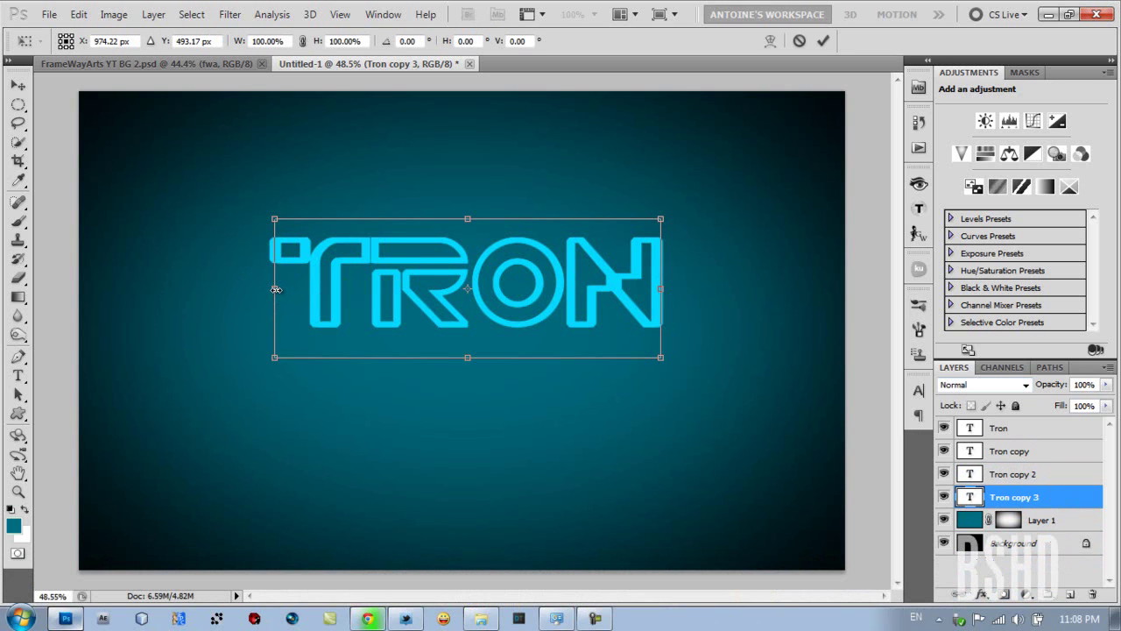
drag(277, 290, 278, 289)
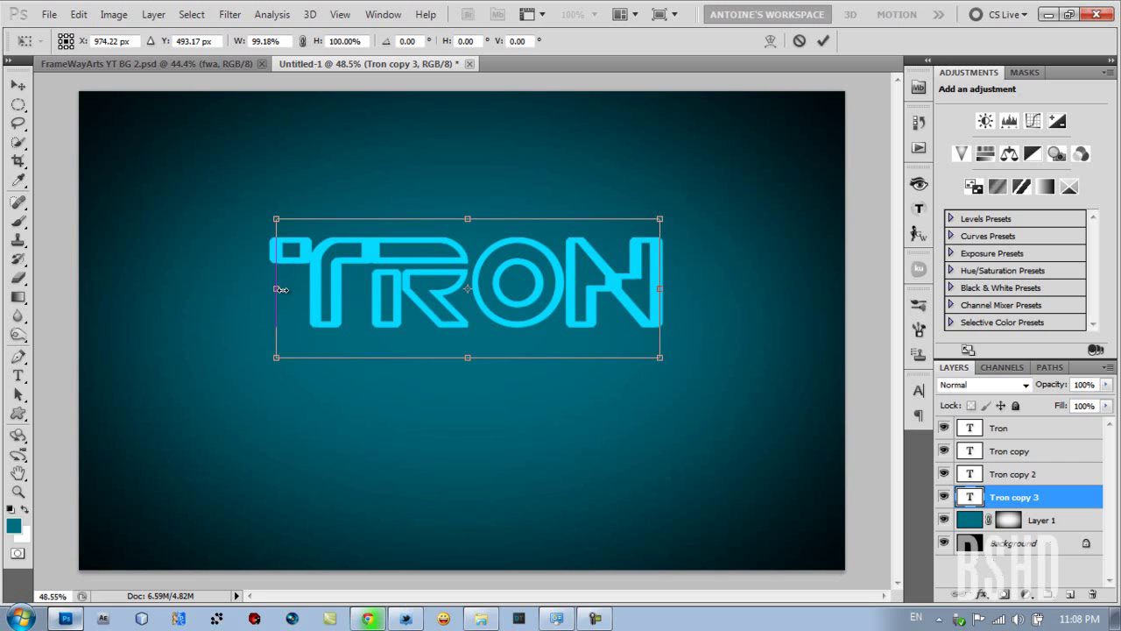
drag(280, 289, 280, 289)
key(Return)
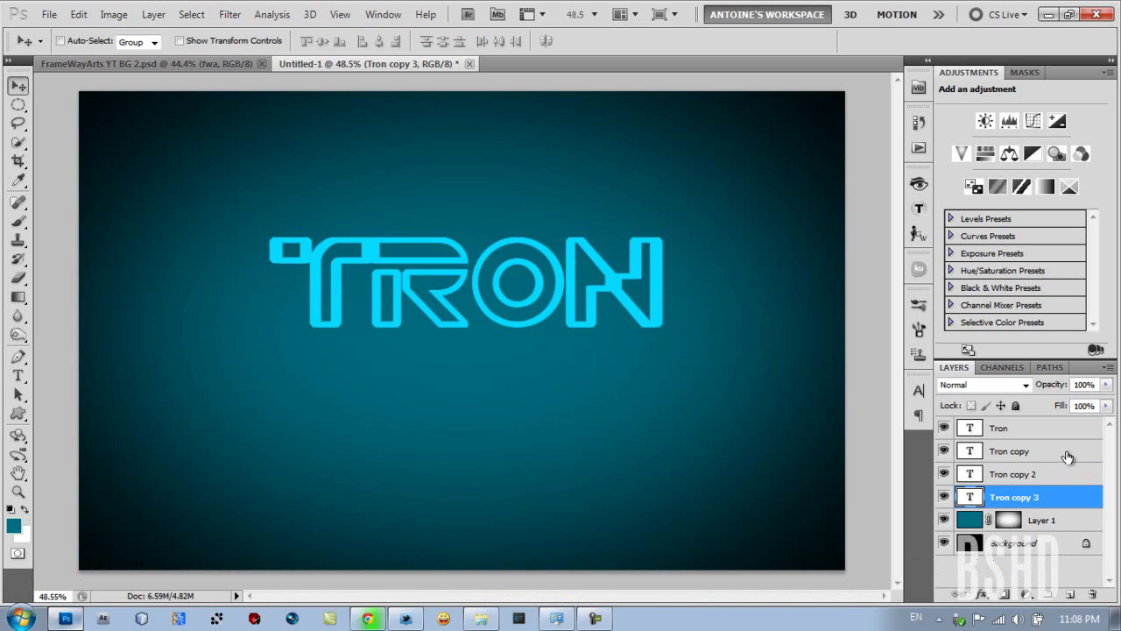
- Rasterize the three selected Tron copy type layers and merge them into one Tron copy layer
ctrl+click(1067, 457)
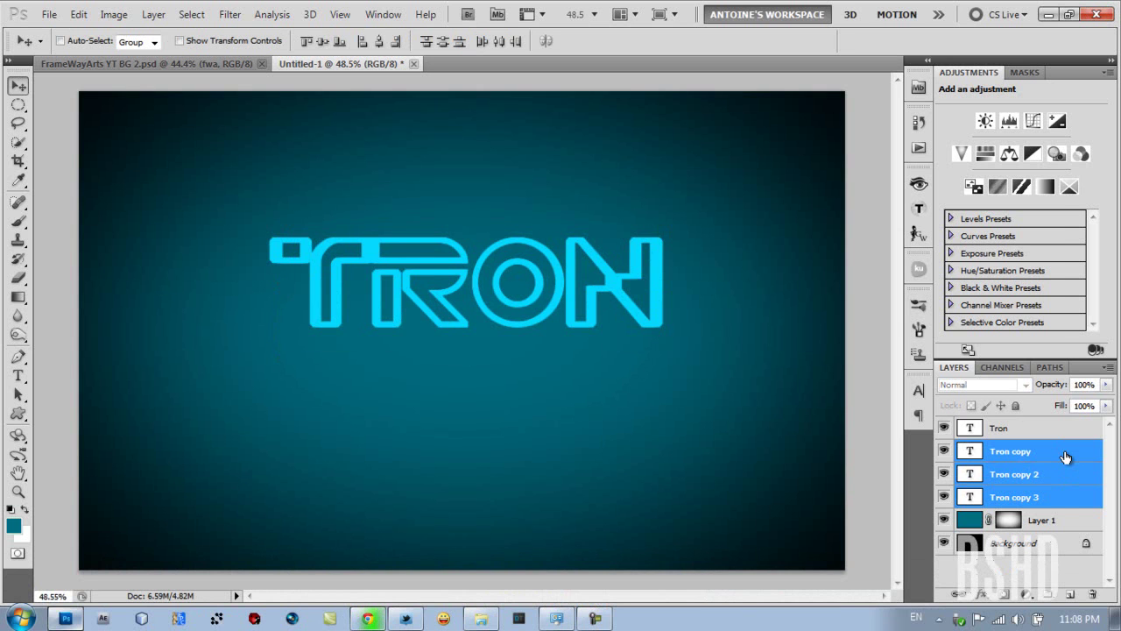
right_click(1065, 457)
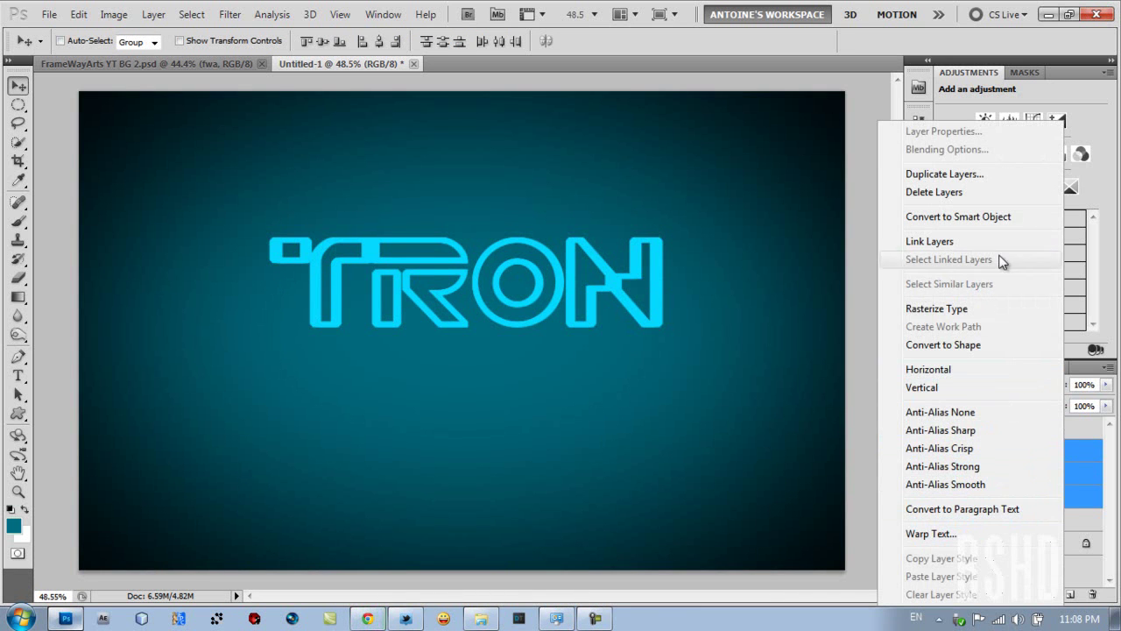
click(1005, 316)
right_click(1059, 451)
click(1055, 401)
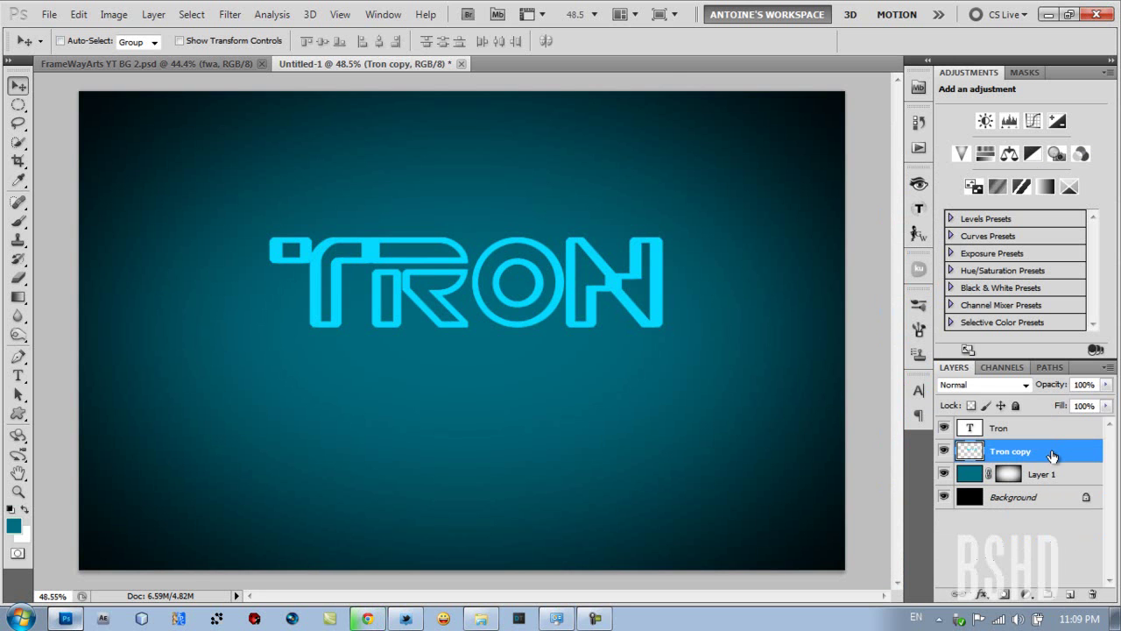
- Enable an Outer Glow on Tron copy with glow colour cyan 00fcff
double_click(1052, 455)
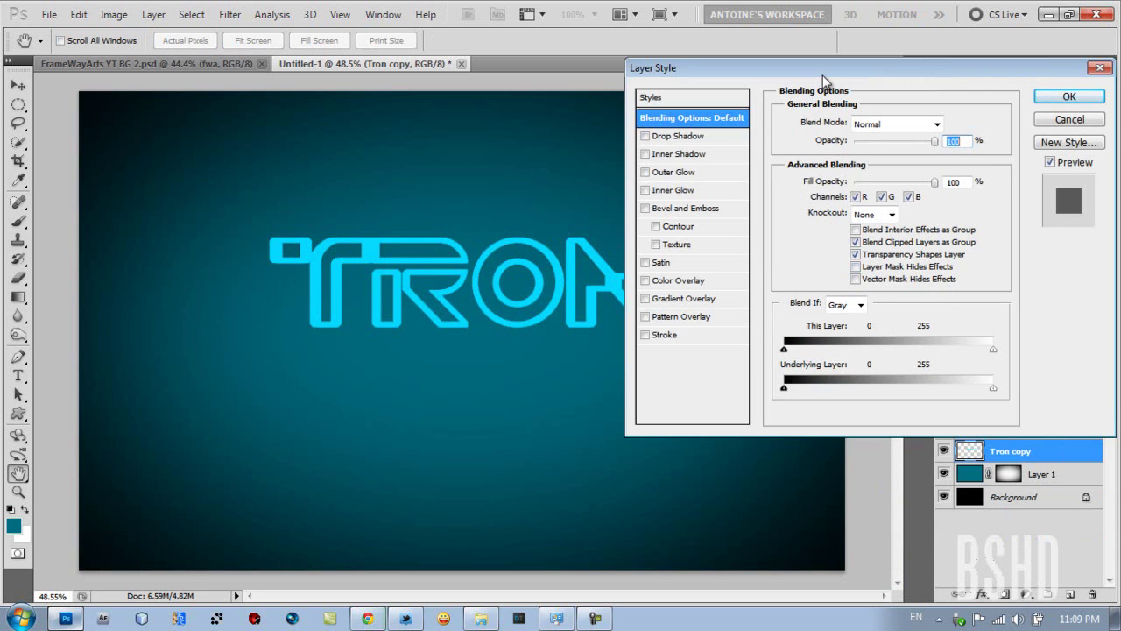
drag(823, 76, 873, 116)
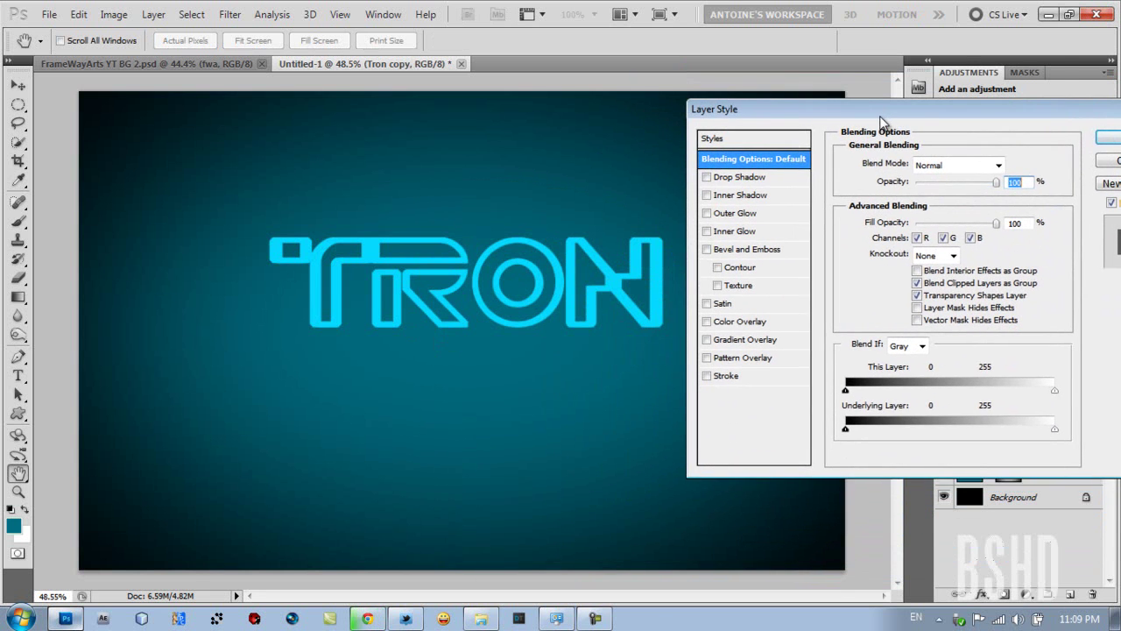
drag(873, 115, 784, 120)
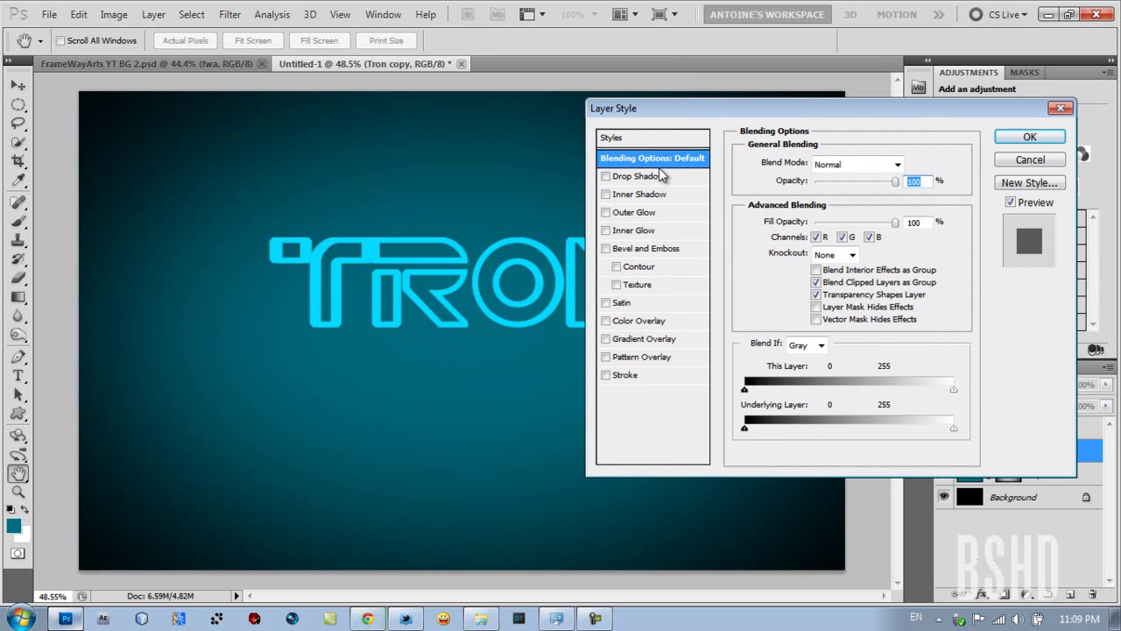
click(637, 213)
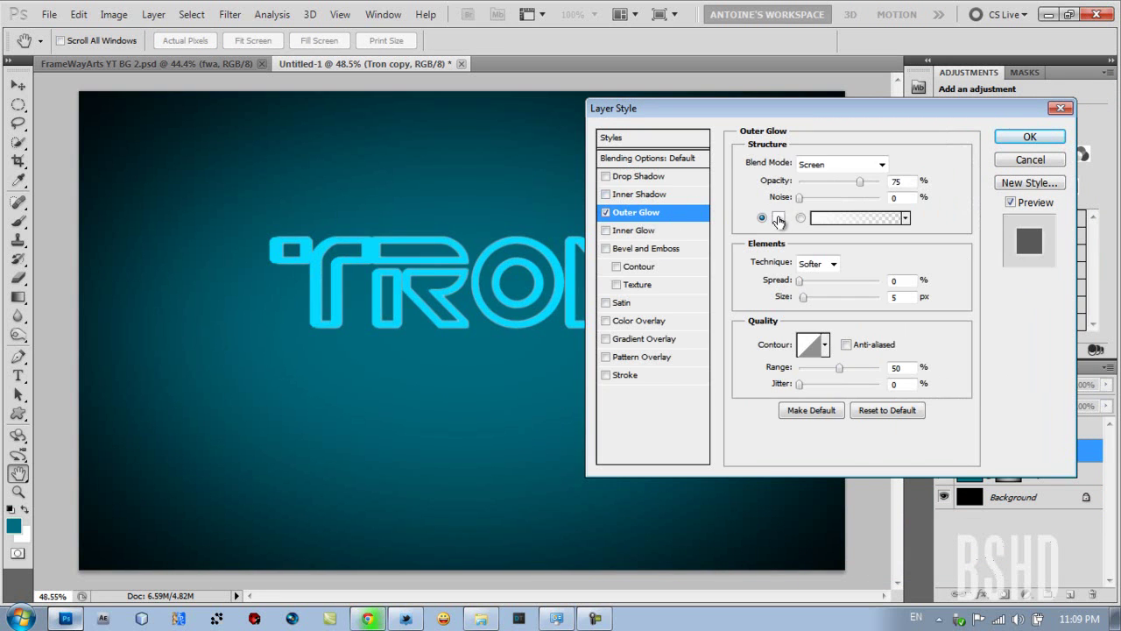
click(778, 218)
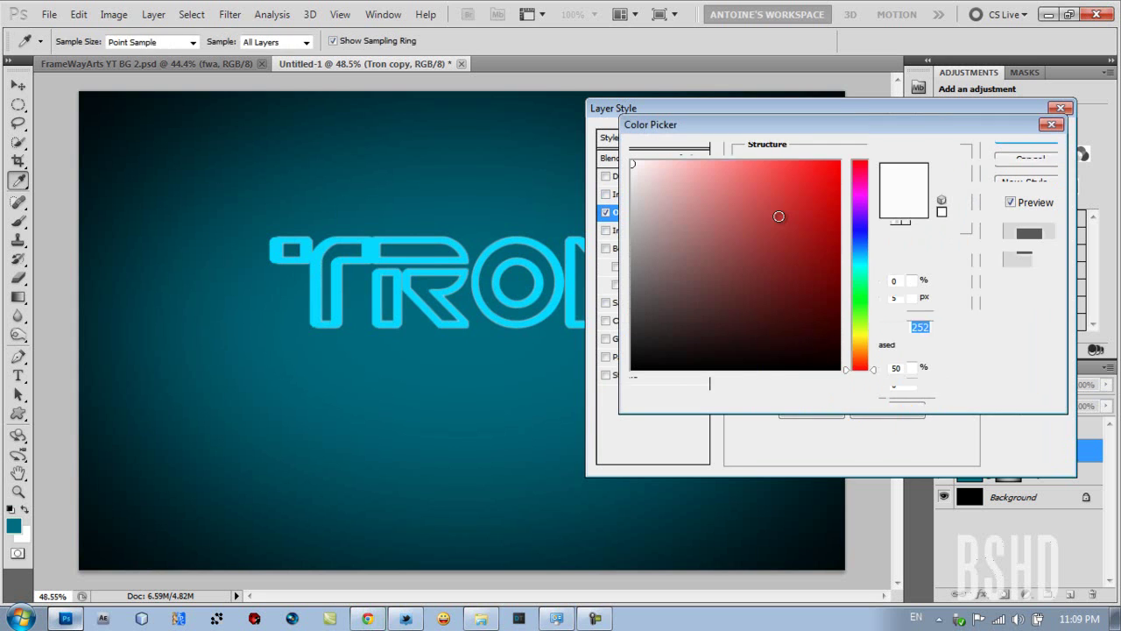
click(859, 263)
click(838, 163)
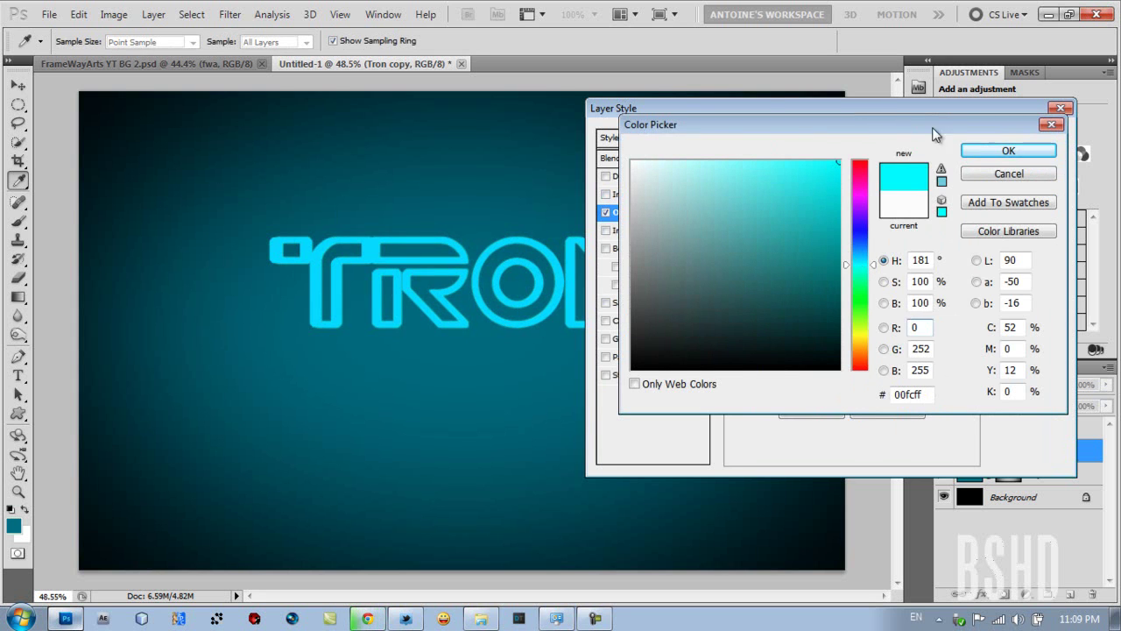
click(1003, 151)
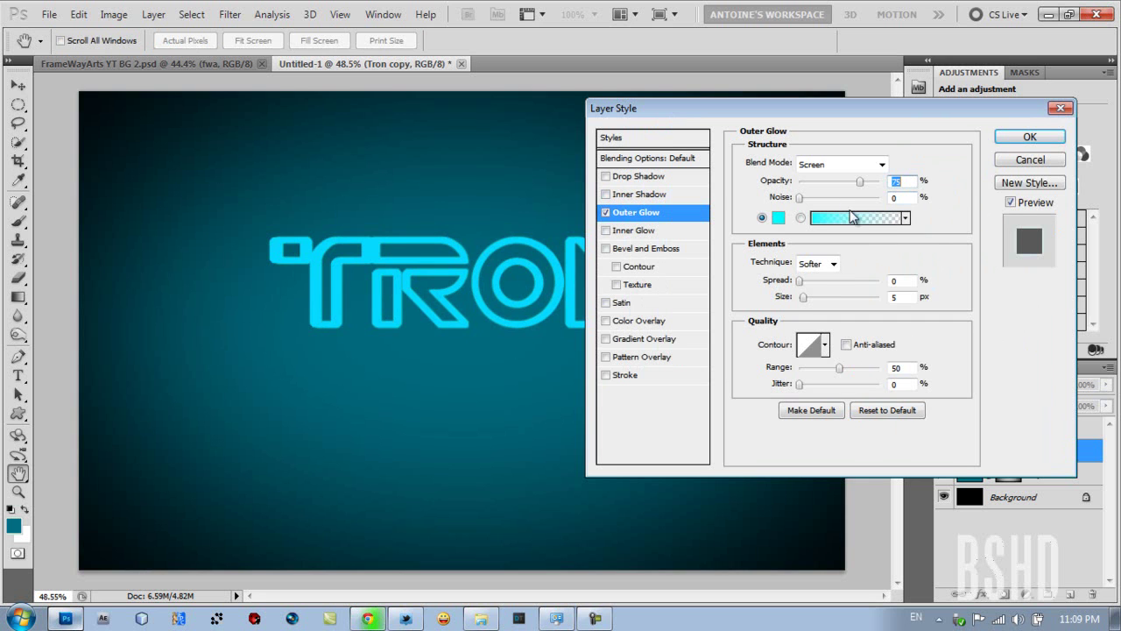
- Enlarge the outer glow's size and lower its opacity, leaving Inner Glow off
drag(803, 297, 815, 302)
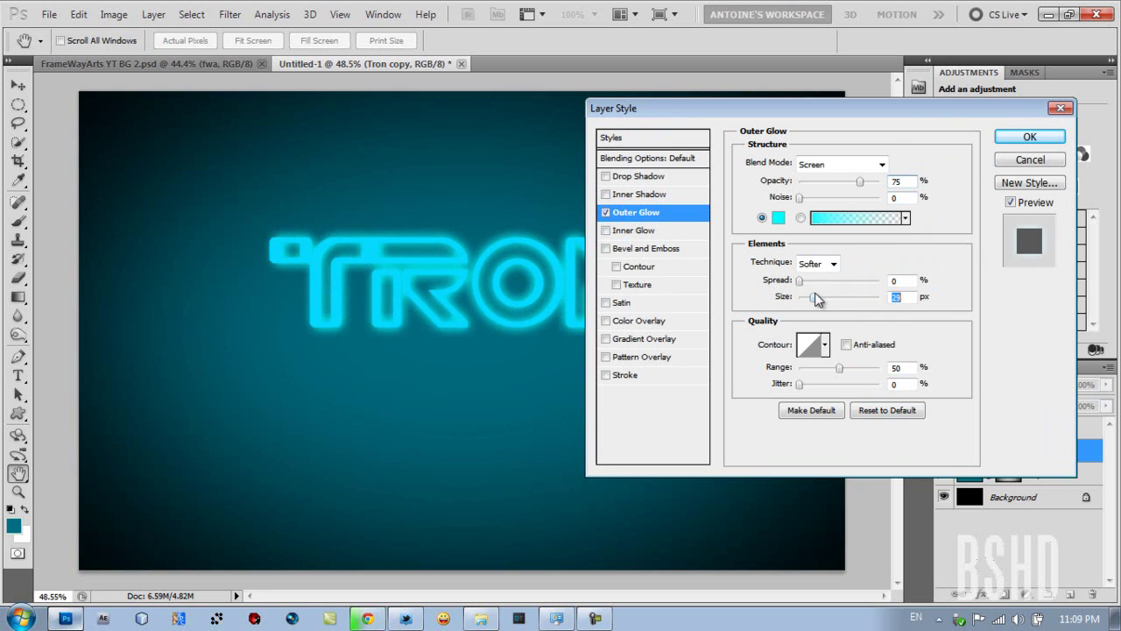
drag(859, 181, 839, 184)
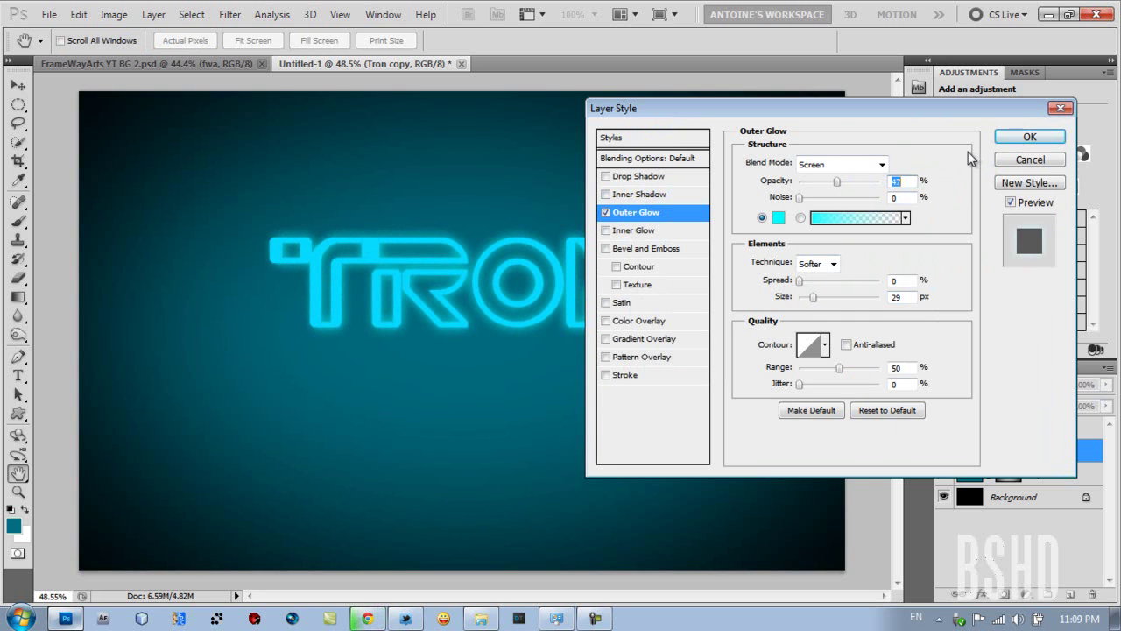
click(639, 231)
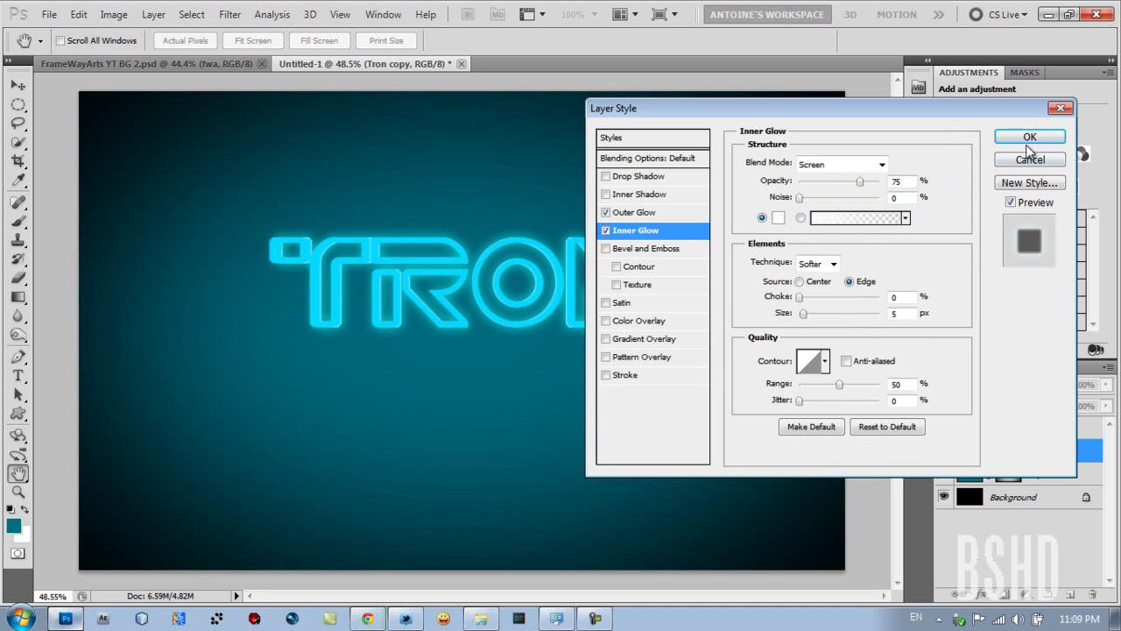
click(605, 230)
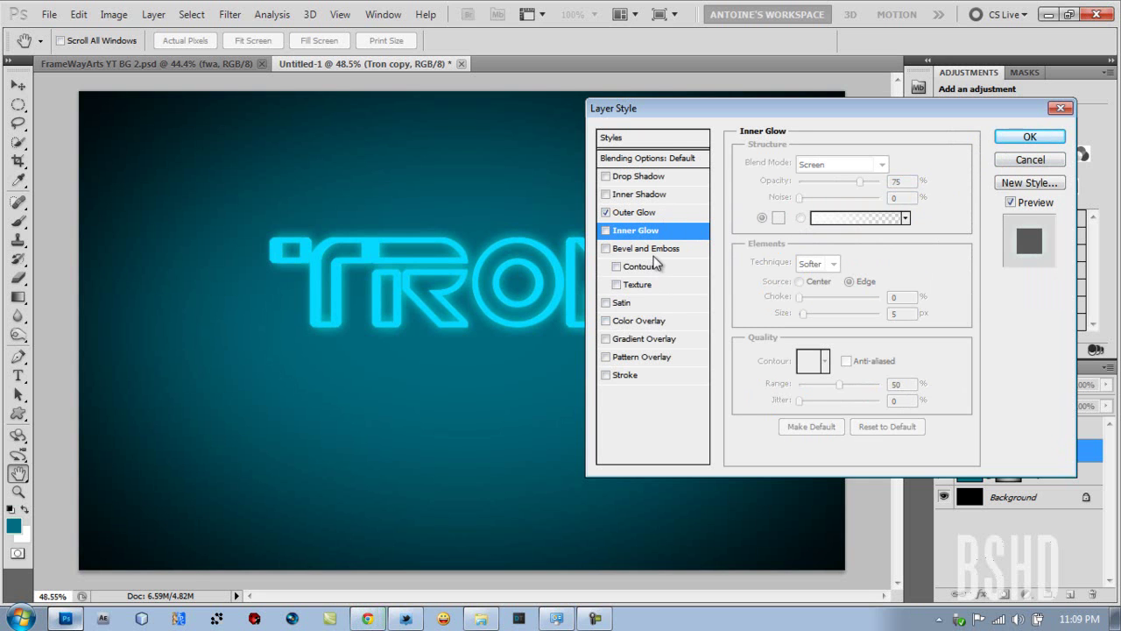
- Add a black Color Overlay at 10% opacity to Tron copy and apply it with the Outer Glow
click(656, 339)
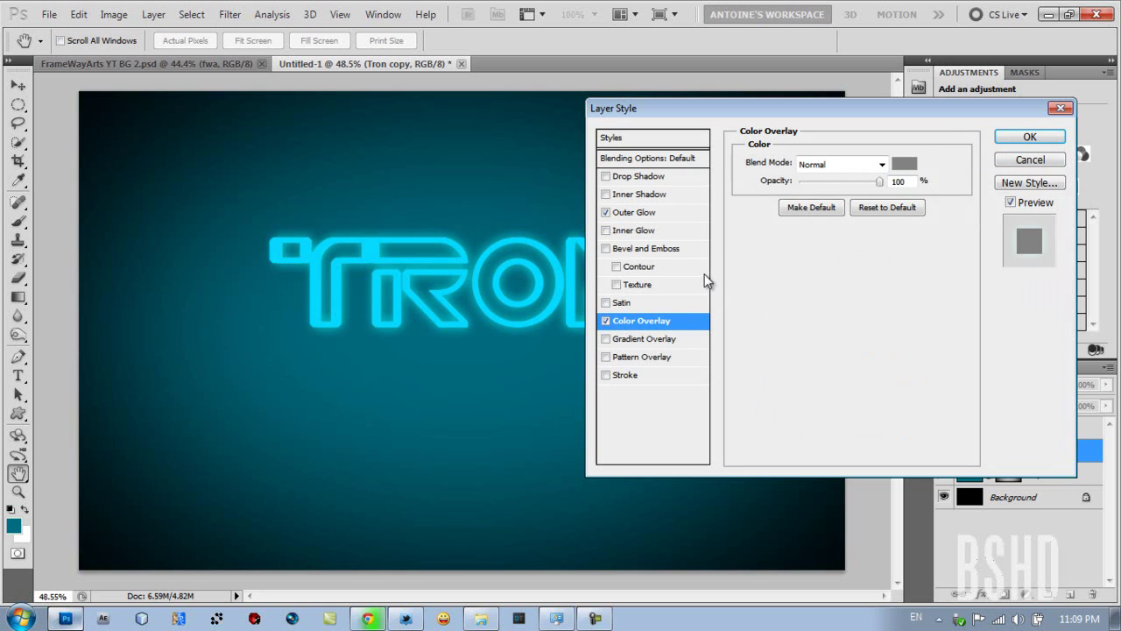
click(904, 167)
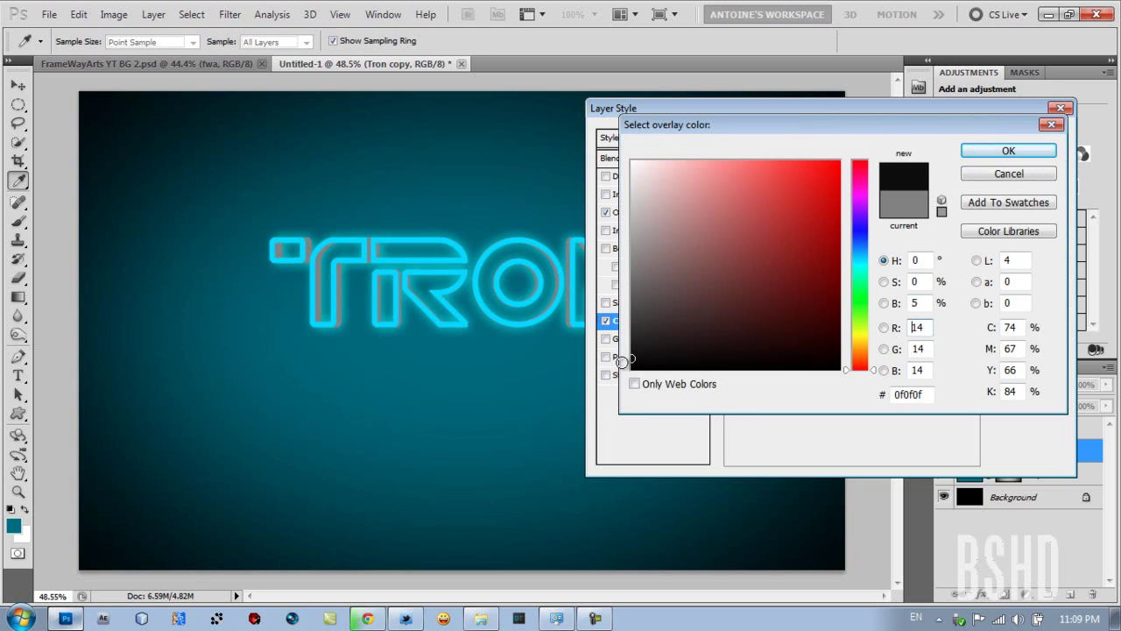
drag(631, 346, 600, 383)
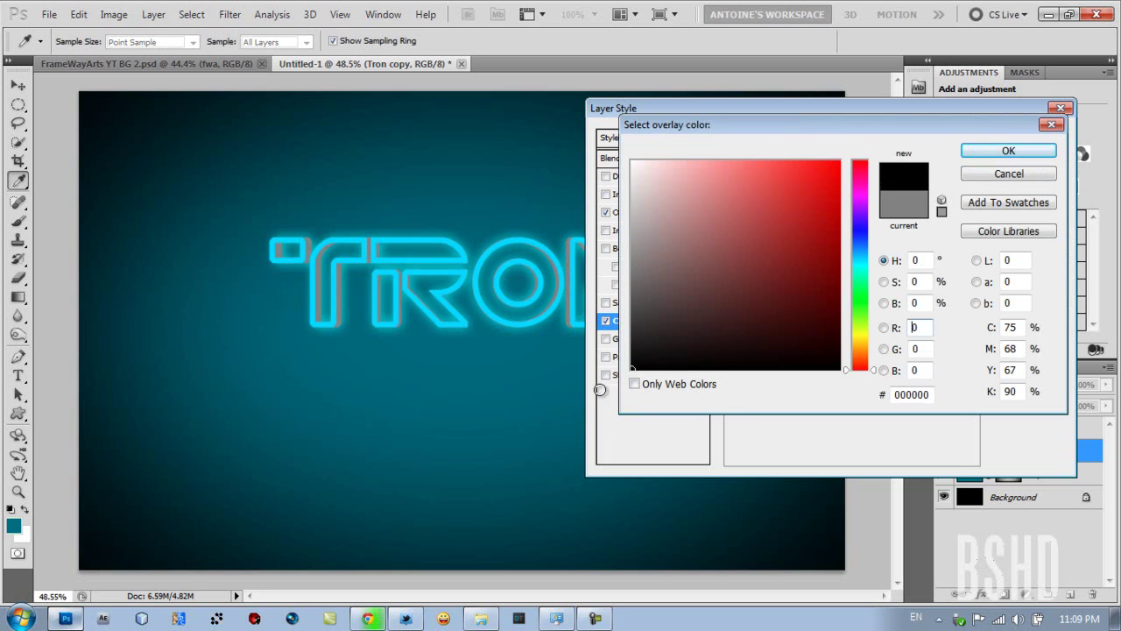
click(1007, 150)
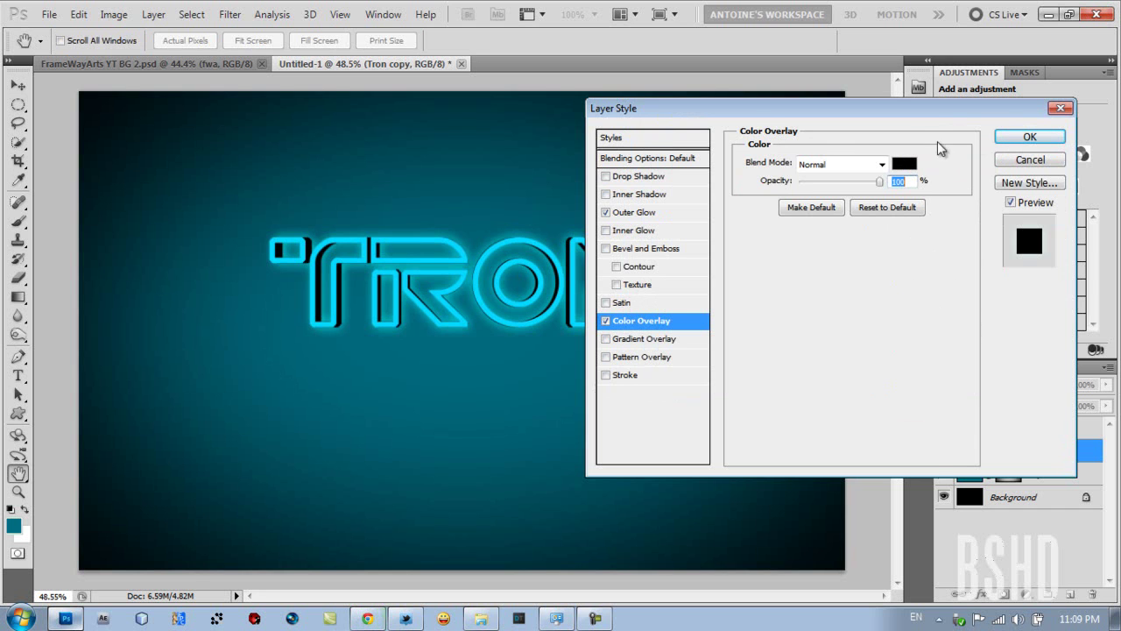
drag(926, 113, 1007, 106)
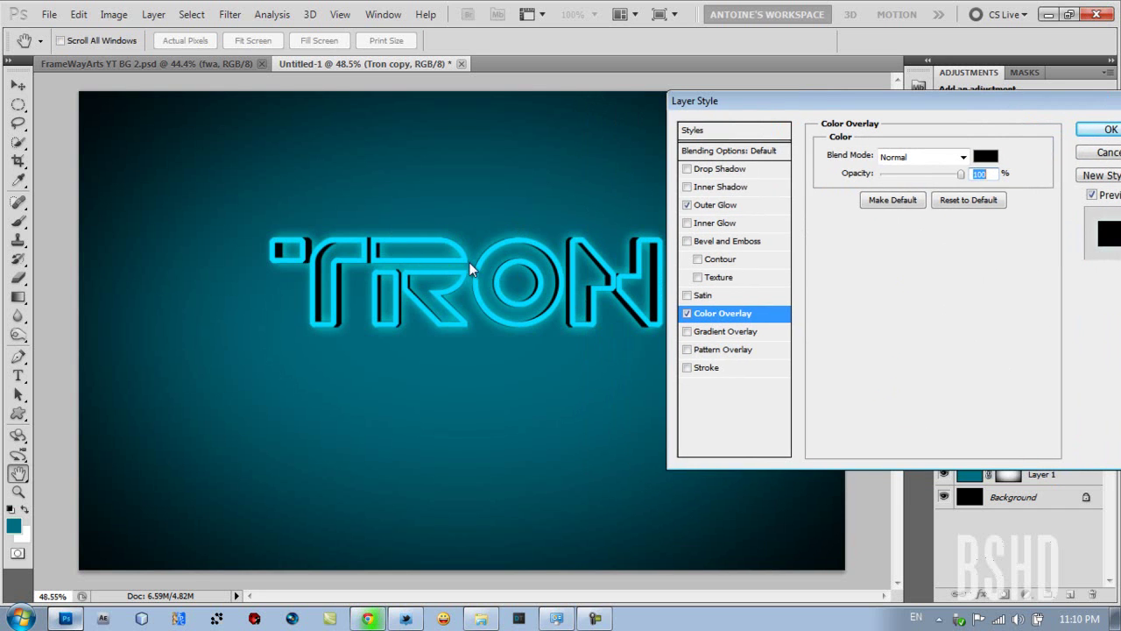
drag(878, 106, 835, 109)
drag(917, 176, 848, 181)
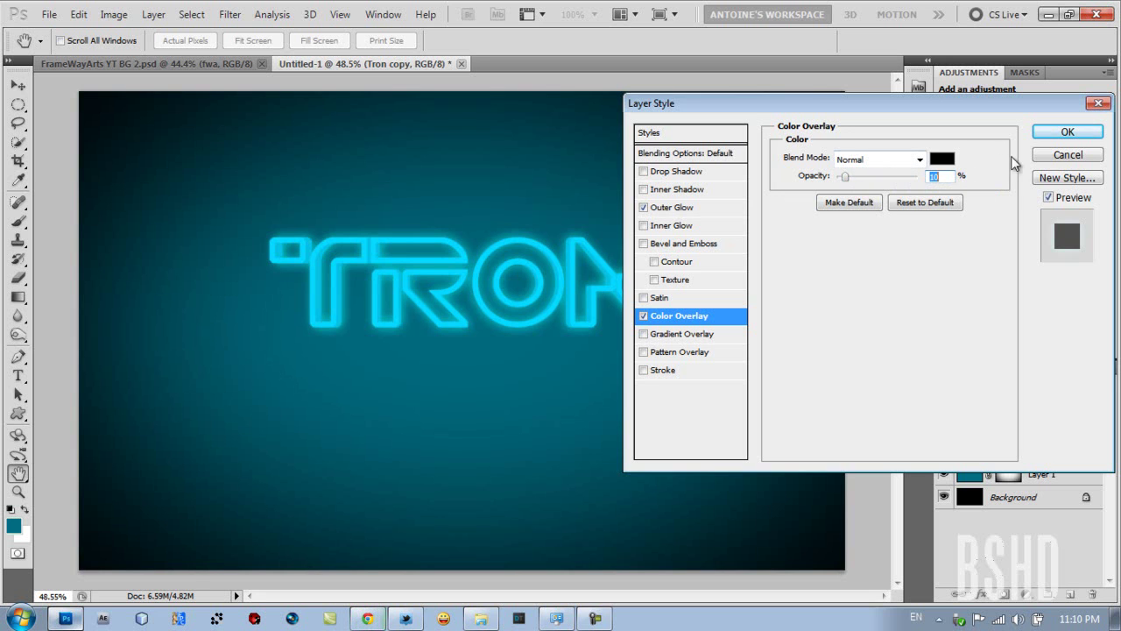
click(1052, 131)
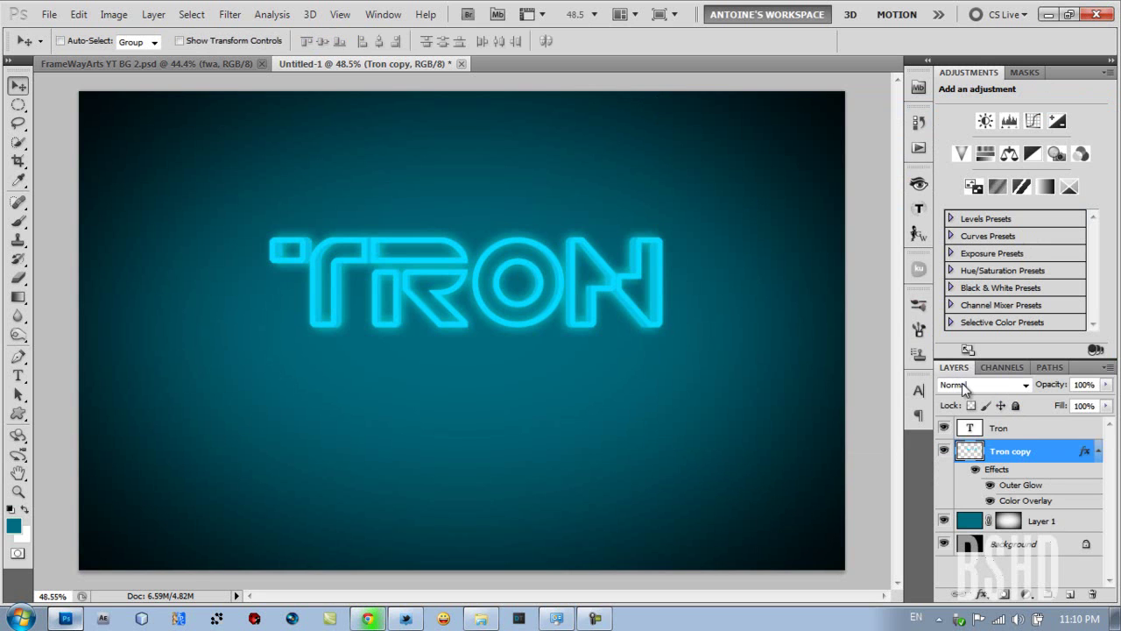
- Give the original Tron text layer an enlarged Inner Glow to brighten the letters
click(1051, 430)
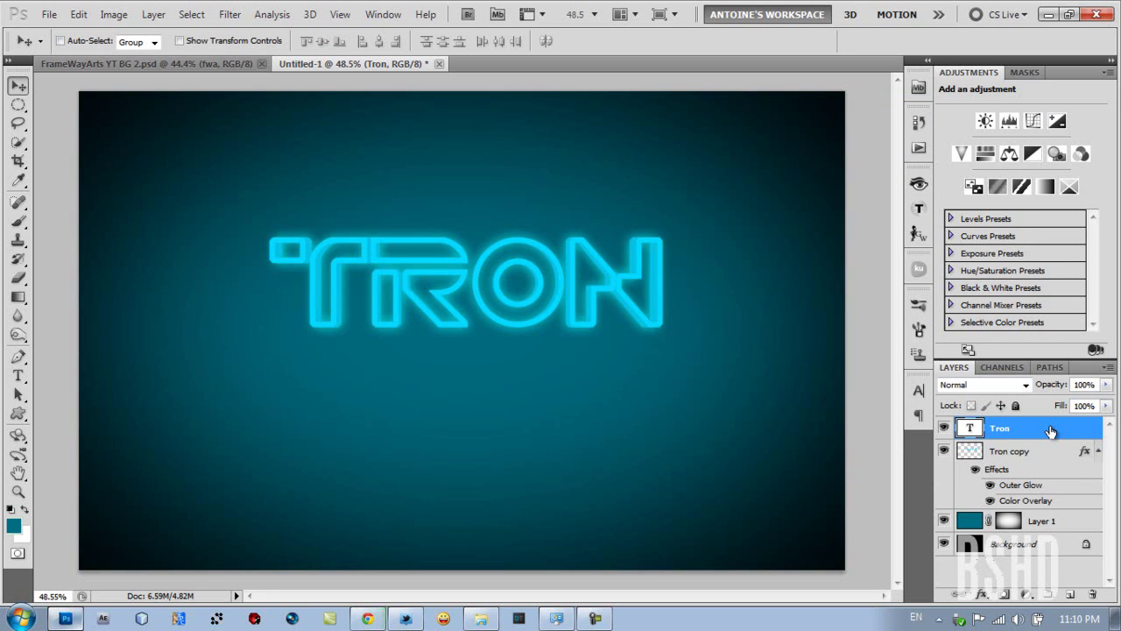
double_click(1051, 430)
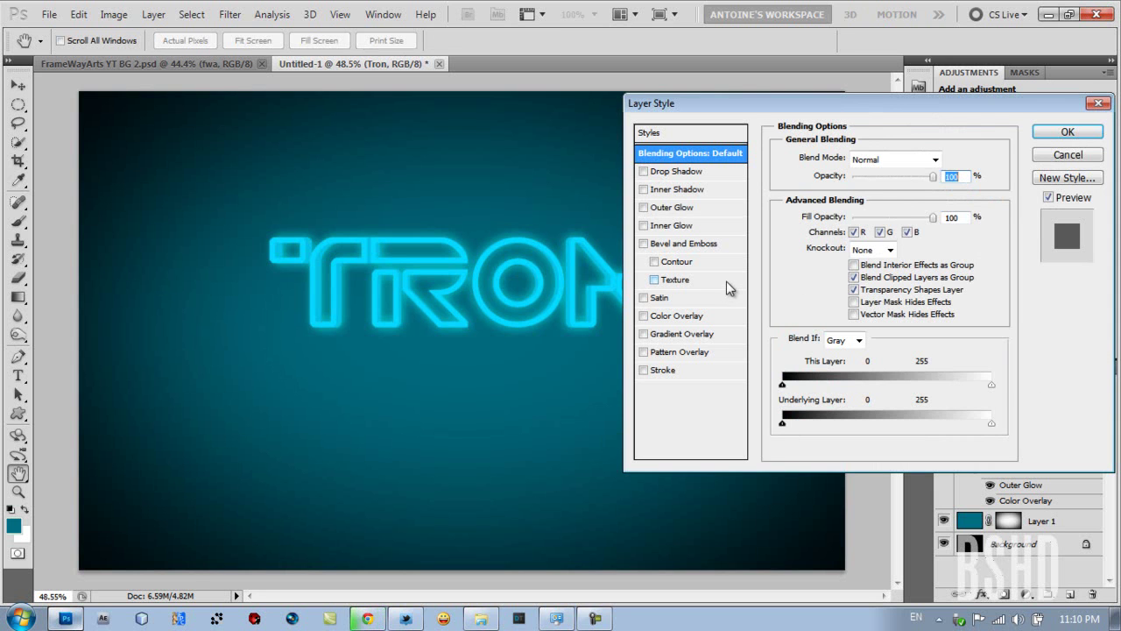
click(710, 226)
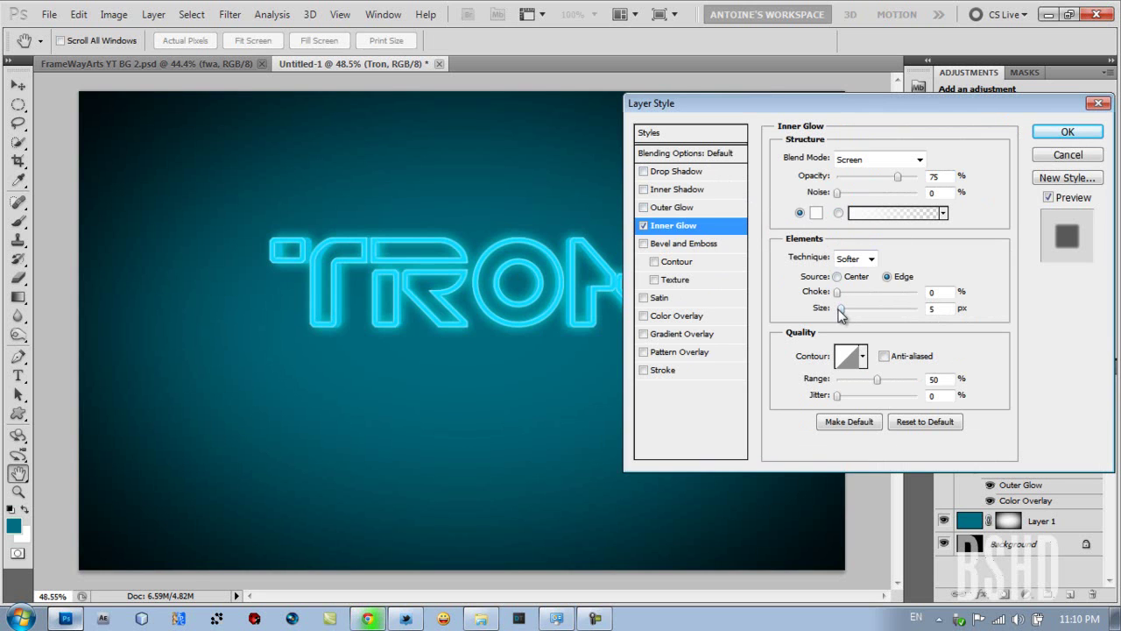
drag(841, 310, 849, 318)
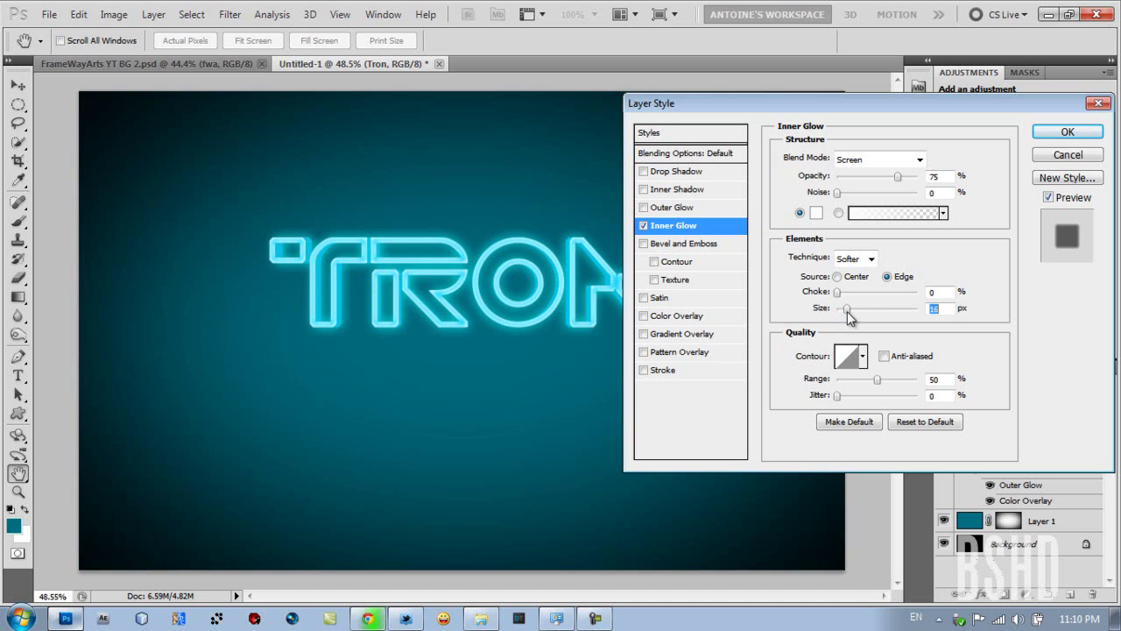
click(1062, 133)
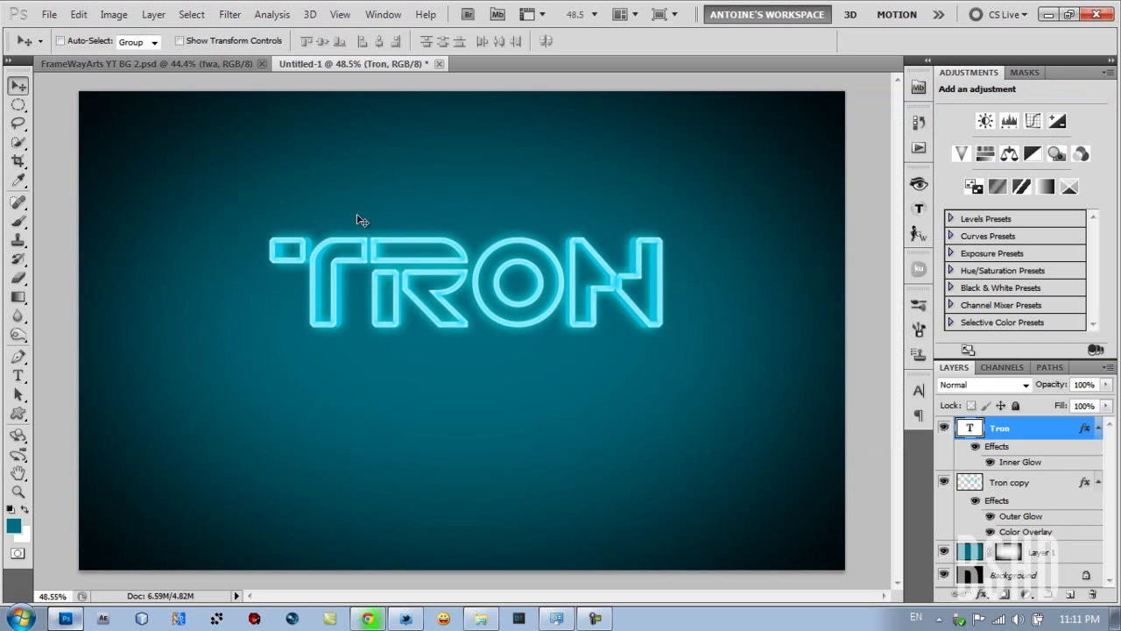
- Link the Tron and Tron copy layers together
shift+click(1047, 486)
right_click(1047, 481)
click(1041, 303)
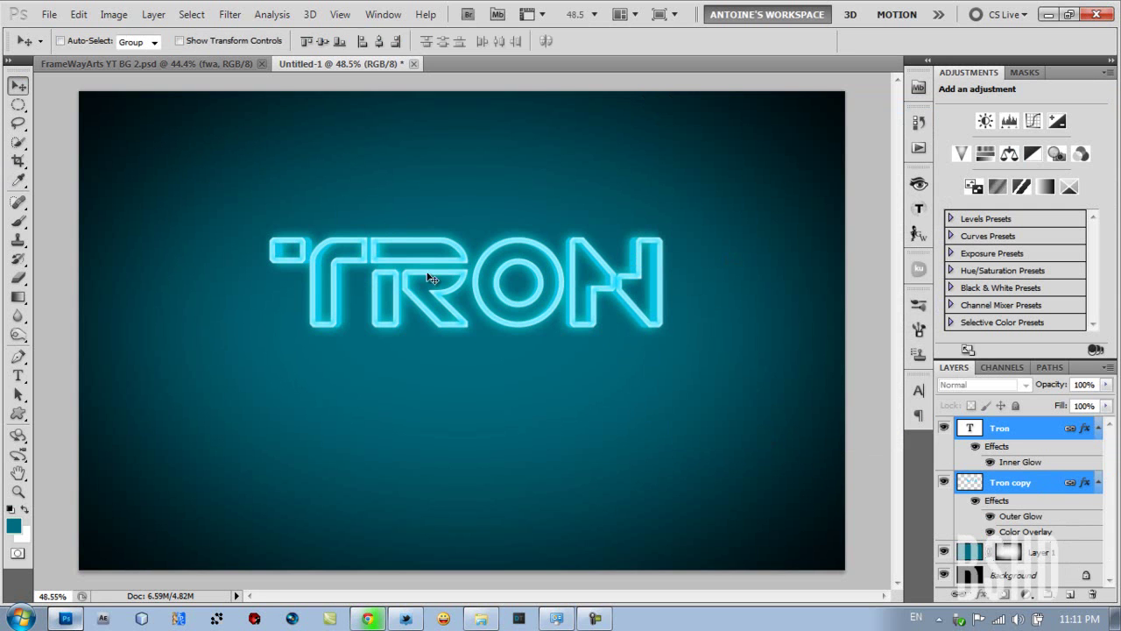
- Nudge the linked TRON text slightly up and right, then reselect only the Tron layer
key(shift+Left)
key(shift+Down)
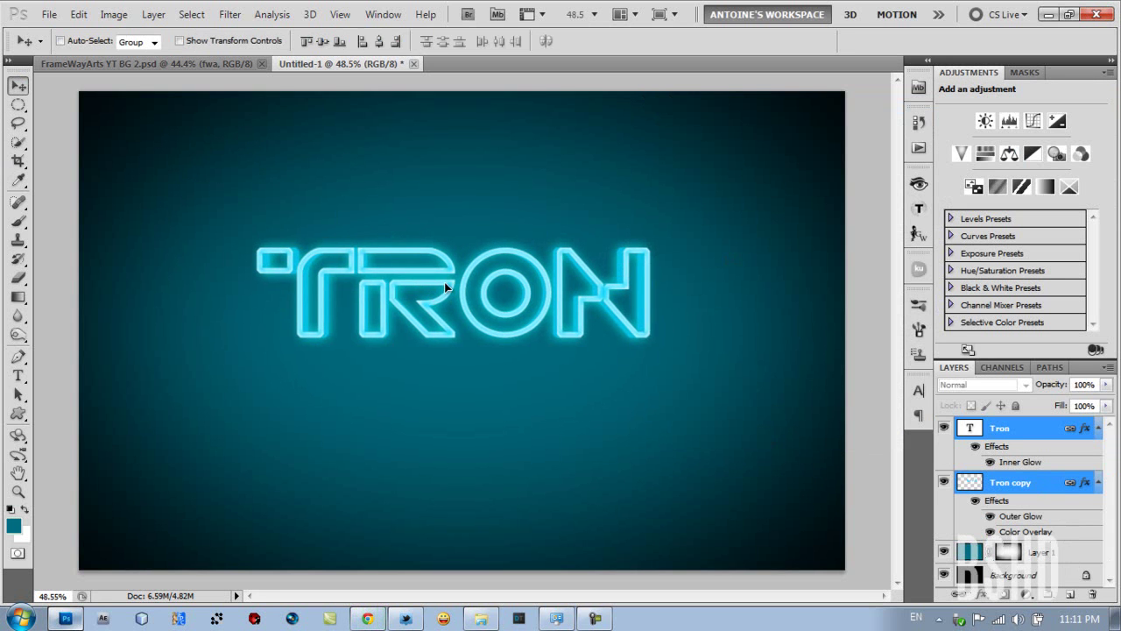
key(shift+Up)
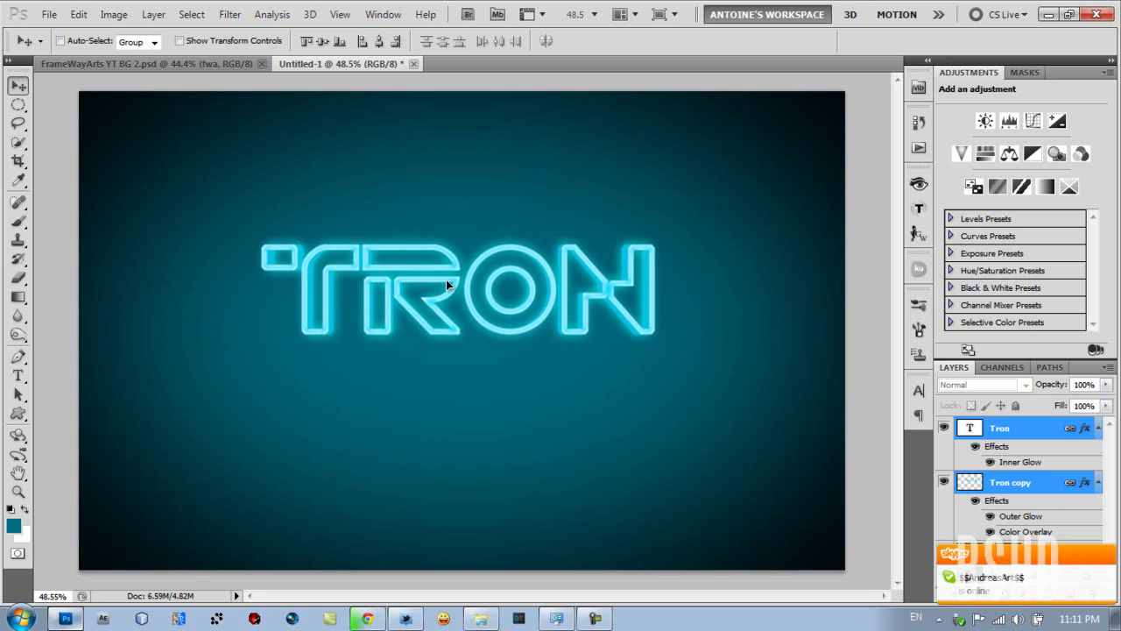
drag(446, 279, 448, 280)
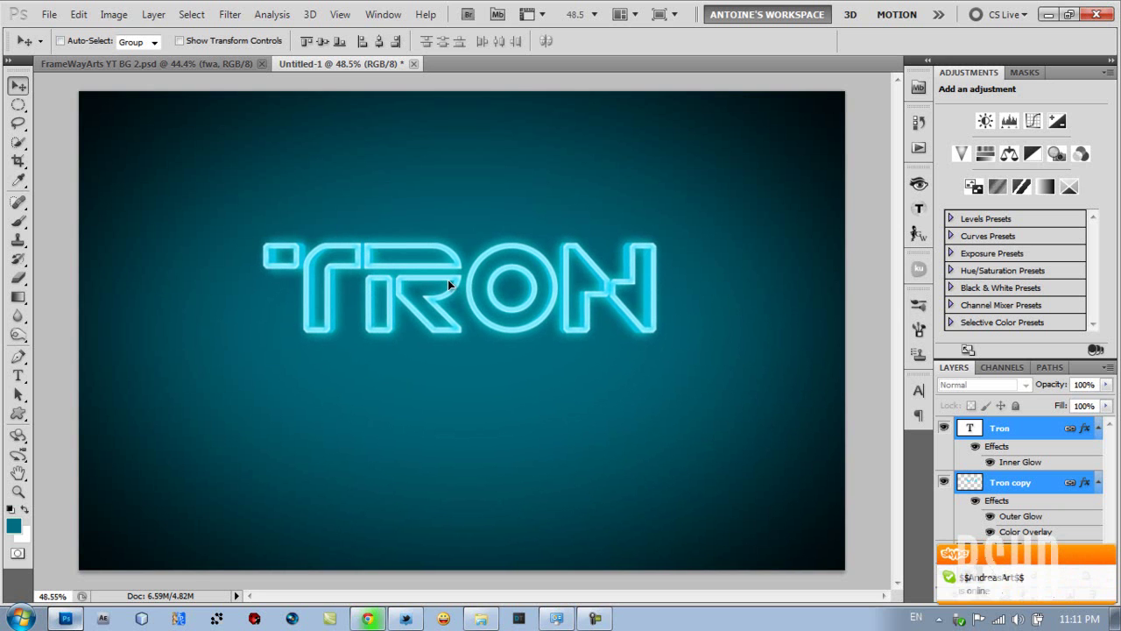
click(1107, 555)
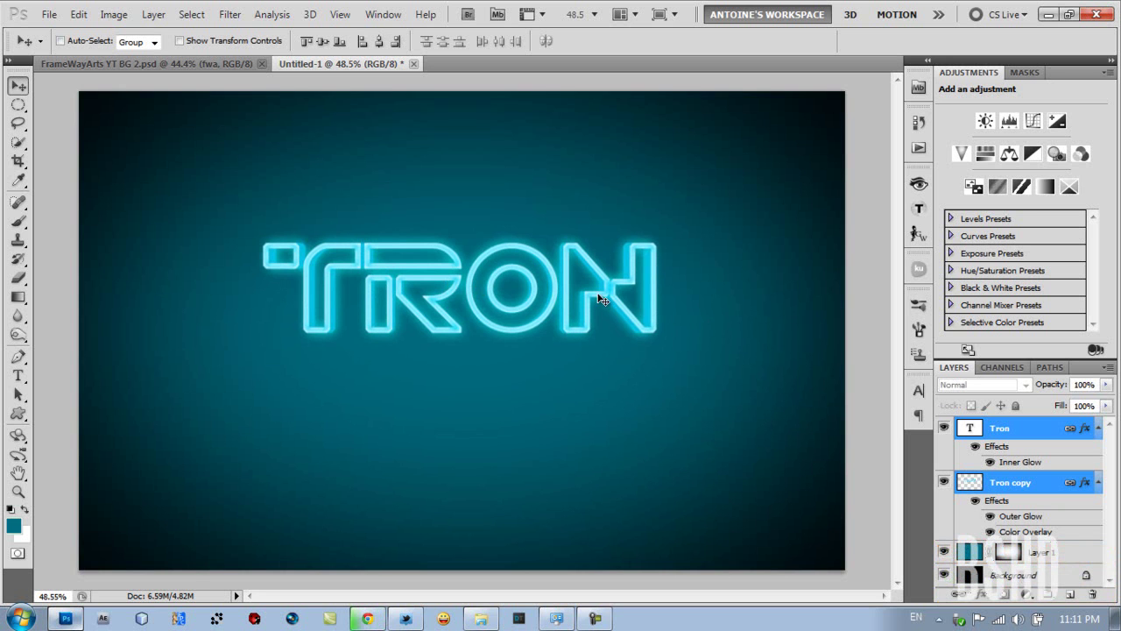
click(1051, 436)
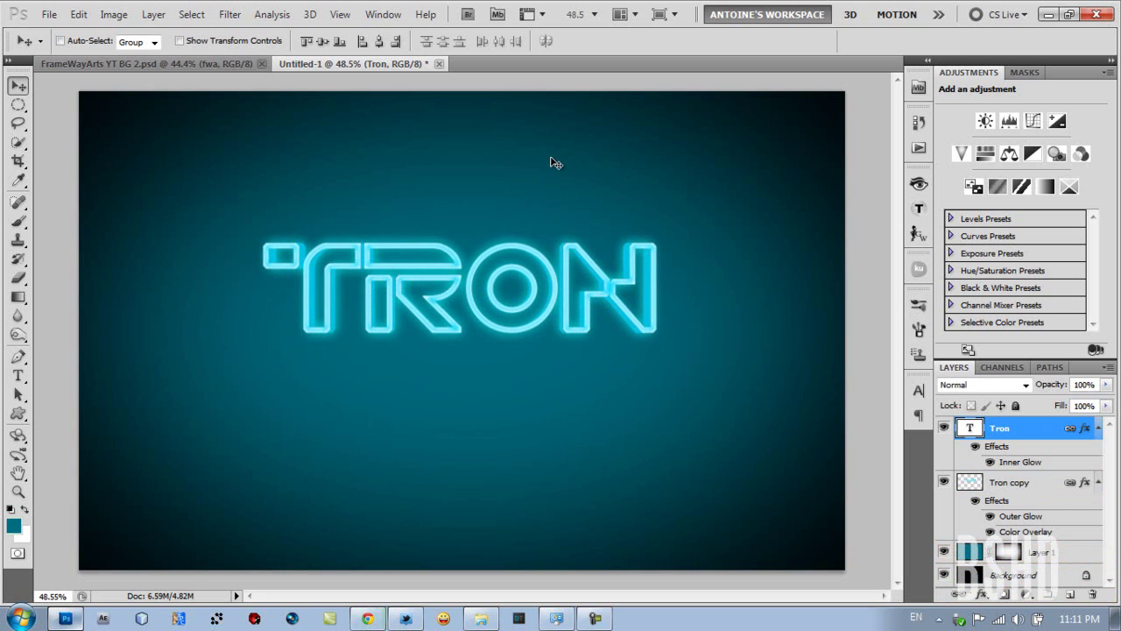
- Add a new Layer 2 above Tron and fill it with solid black (#000000)
click(1070, 593)
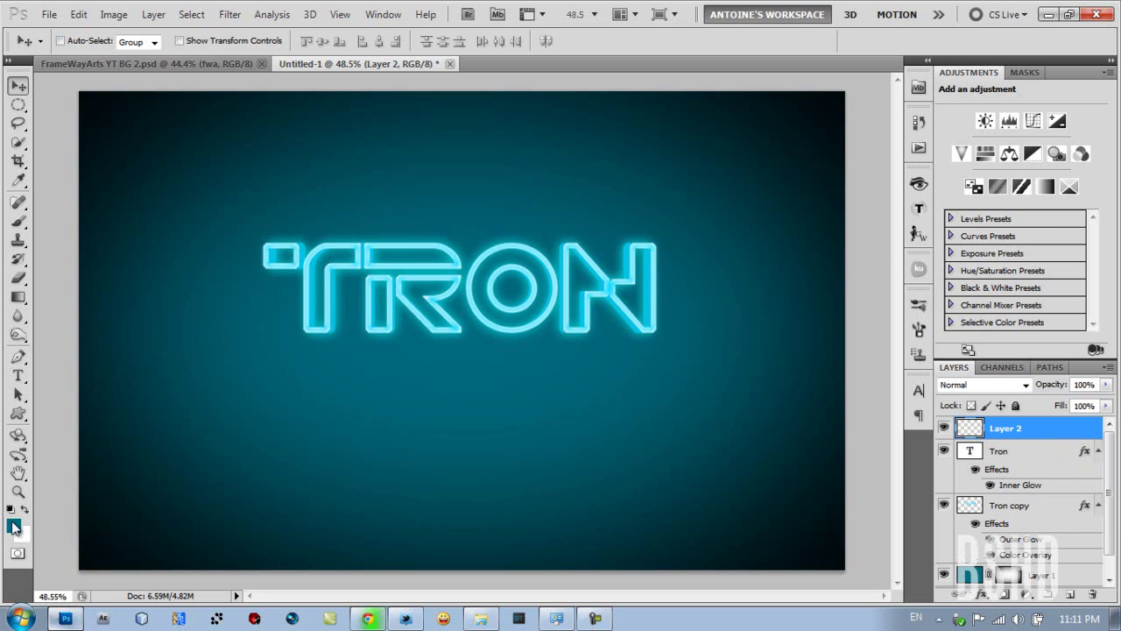
click(14, 526)
drag(724, 298, 631, 368)
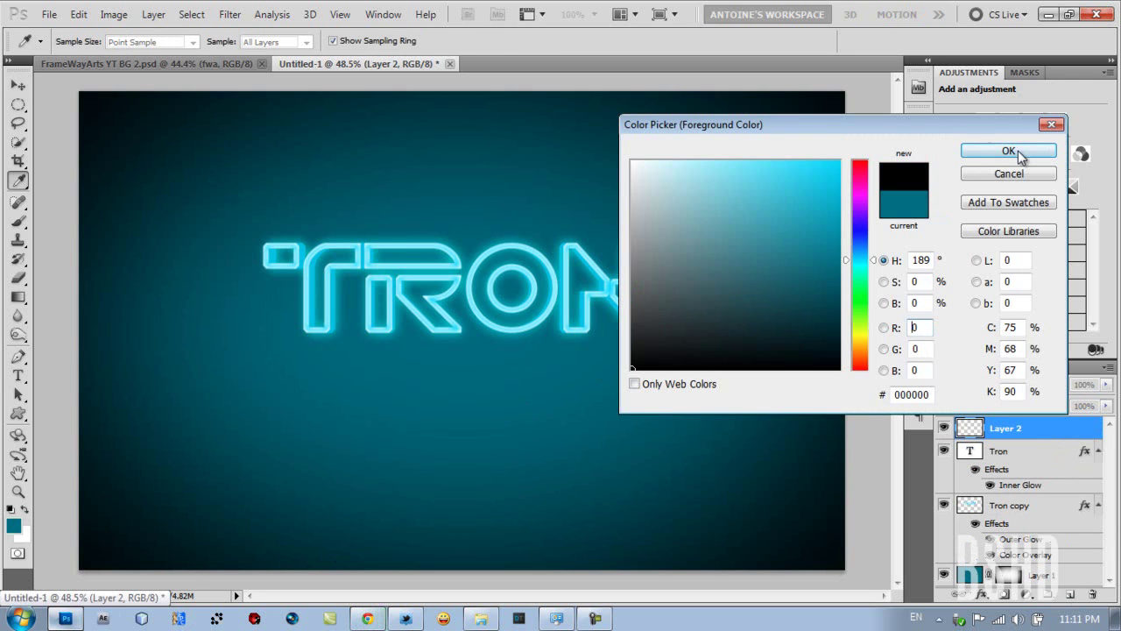
click(972, 150)
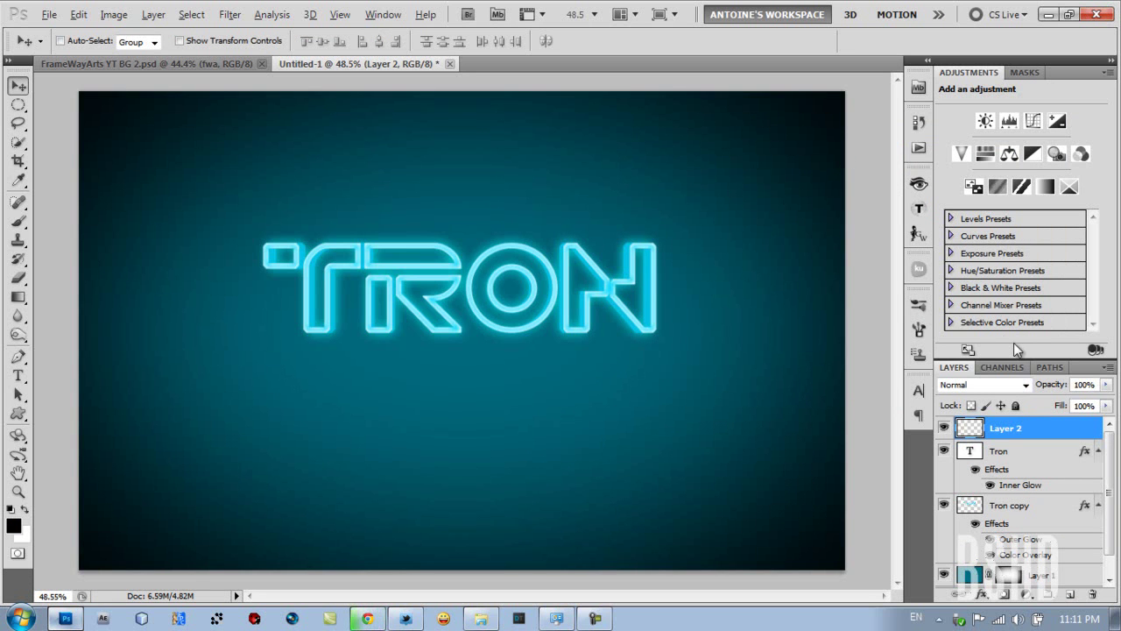
key(alt+Delete)
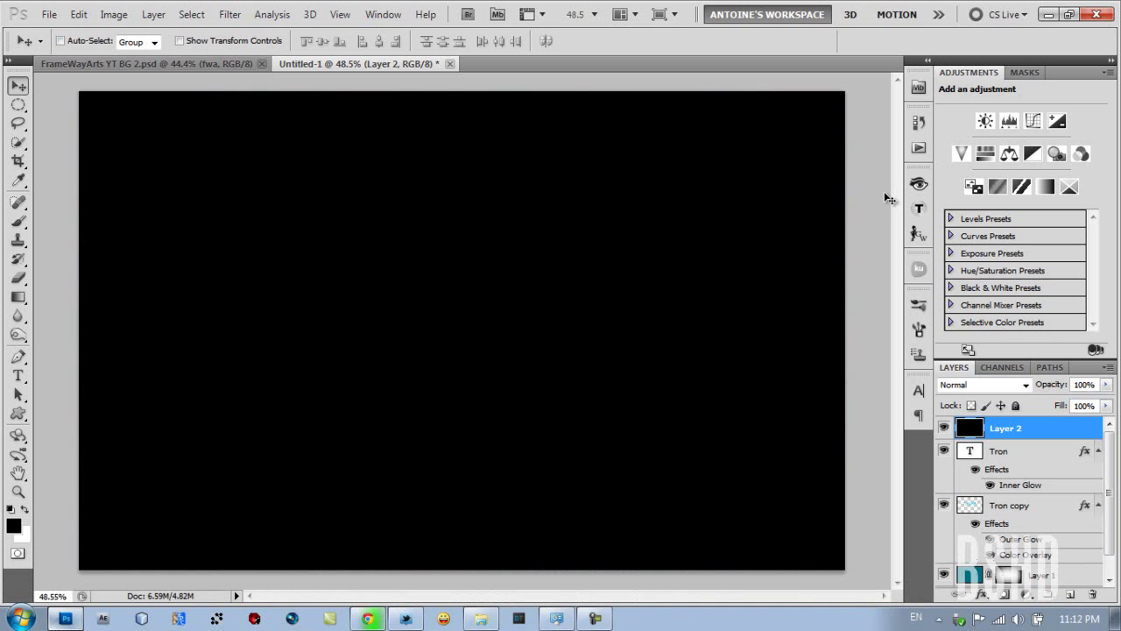
- Render a 105mm Prime lens flare on the black layer, placed slightly left of centre
click(232, 17)
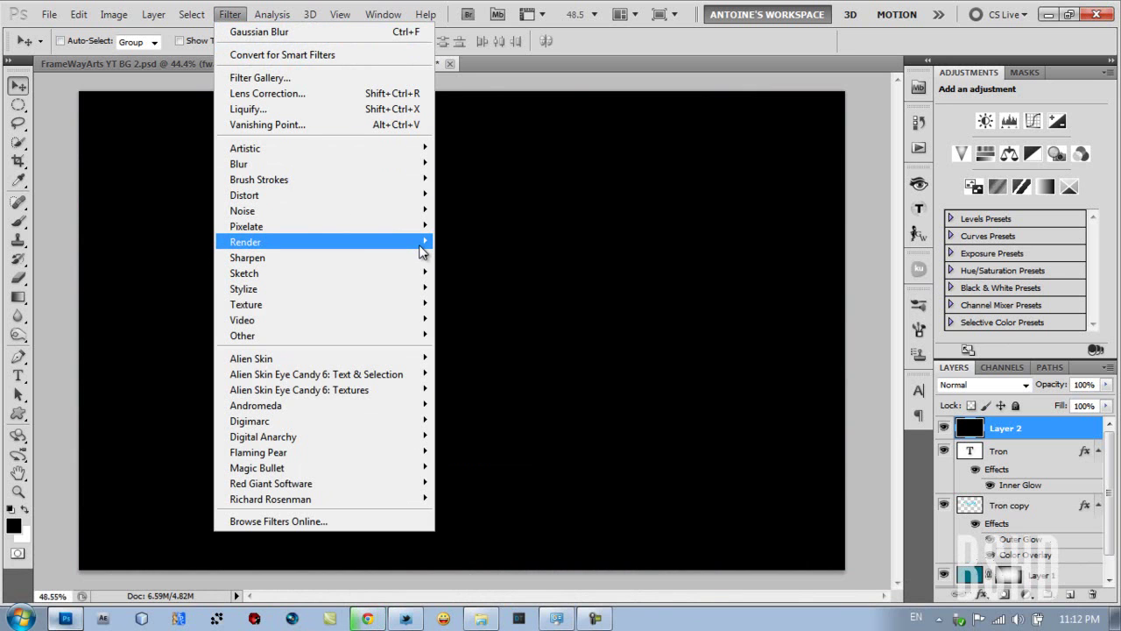
mouse_move(245, 242)
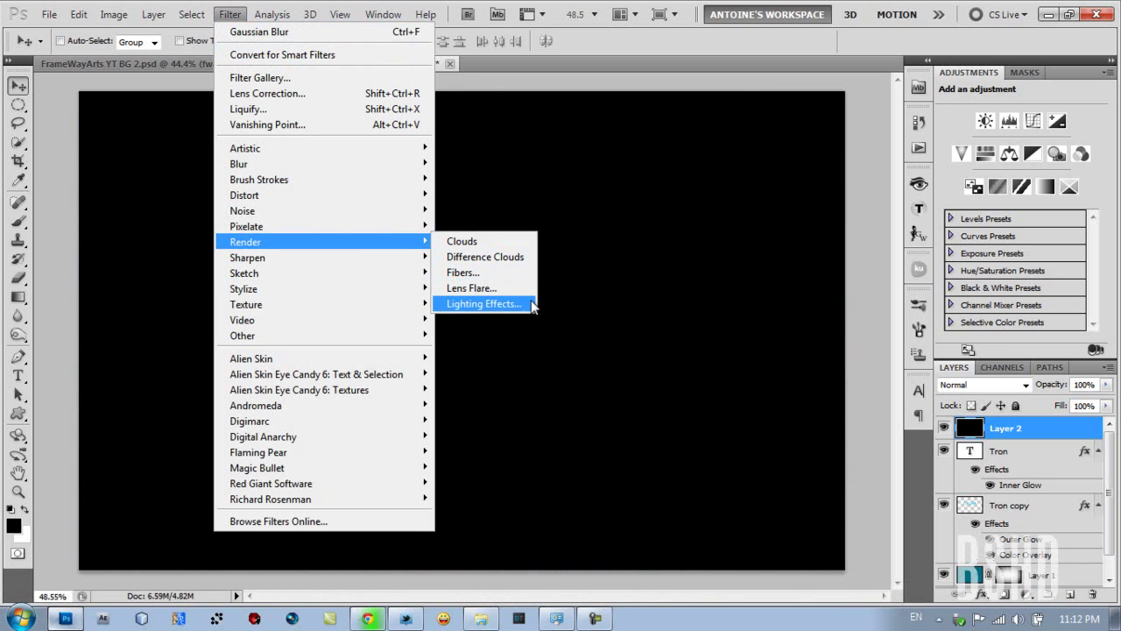
click(532, 291)
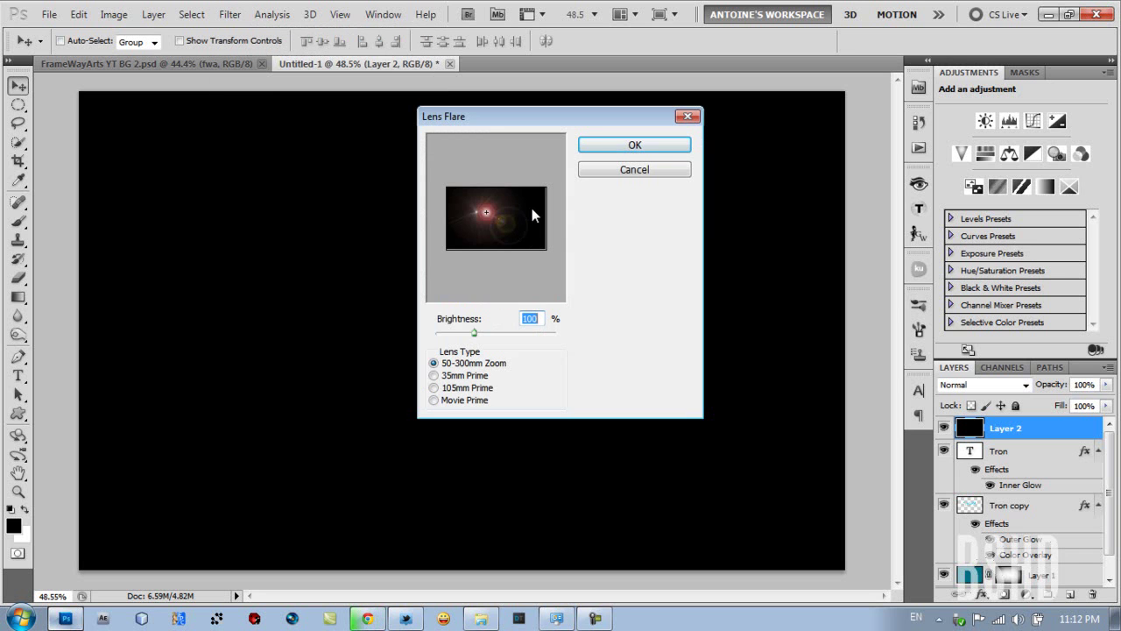
drag(488, 209, 498, 217)
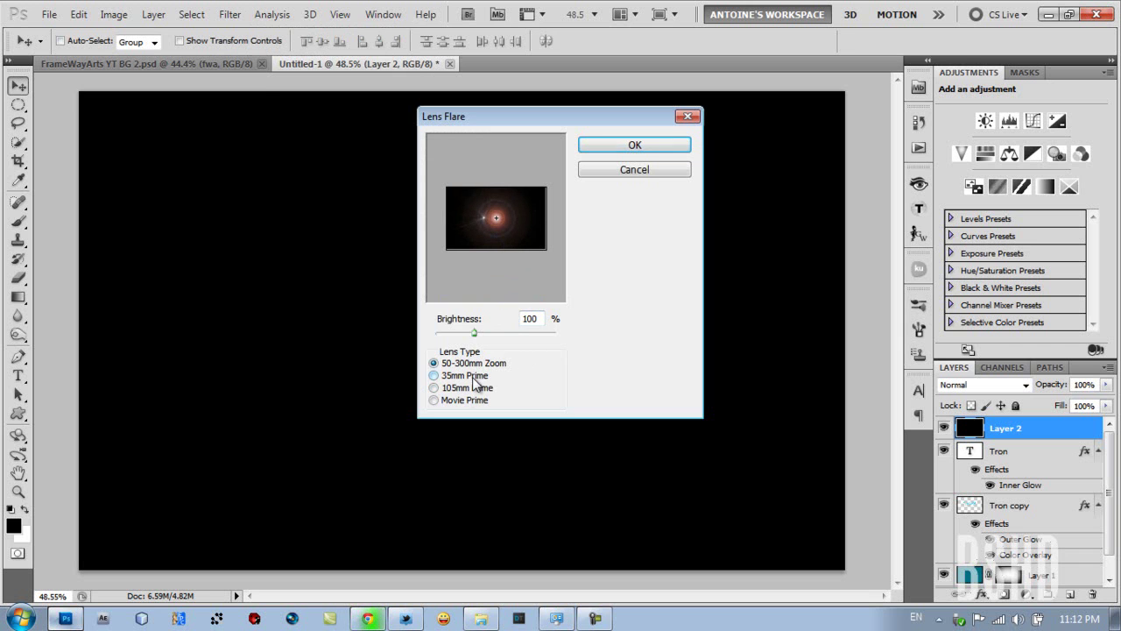
click(477, 387)
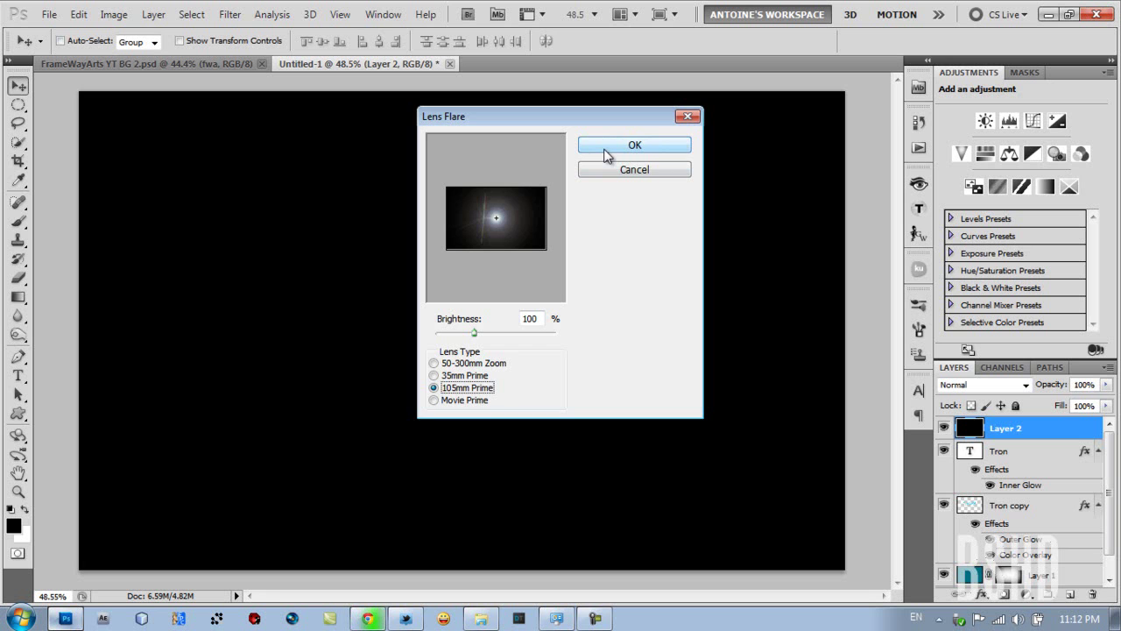
click(606, 153)
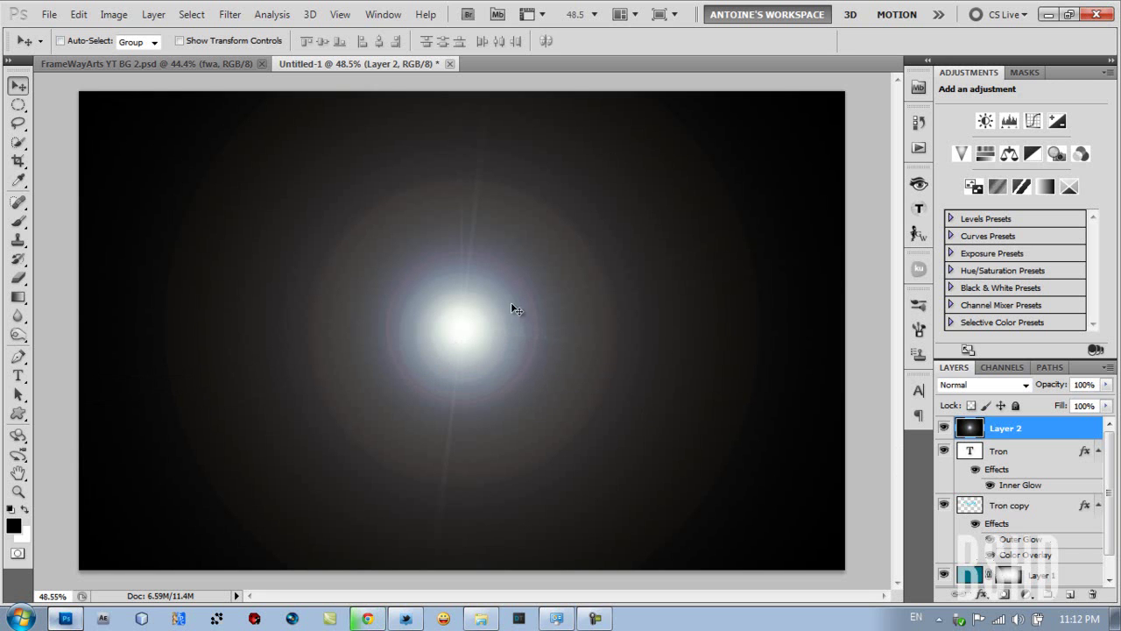
- Apply Brightness/Contrast to the flare layer with Use Legacy off and Contrast at 100
click(188, 15)
mouse_move(140, 56)
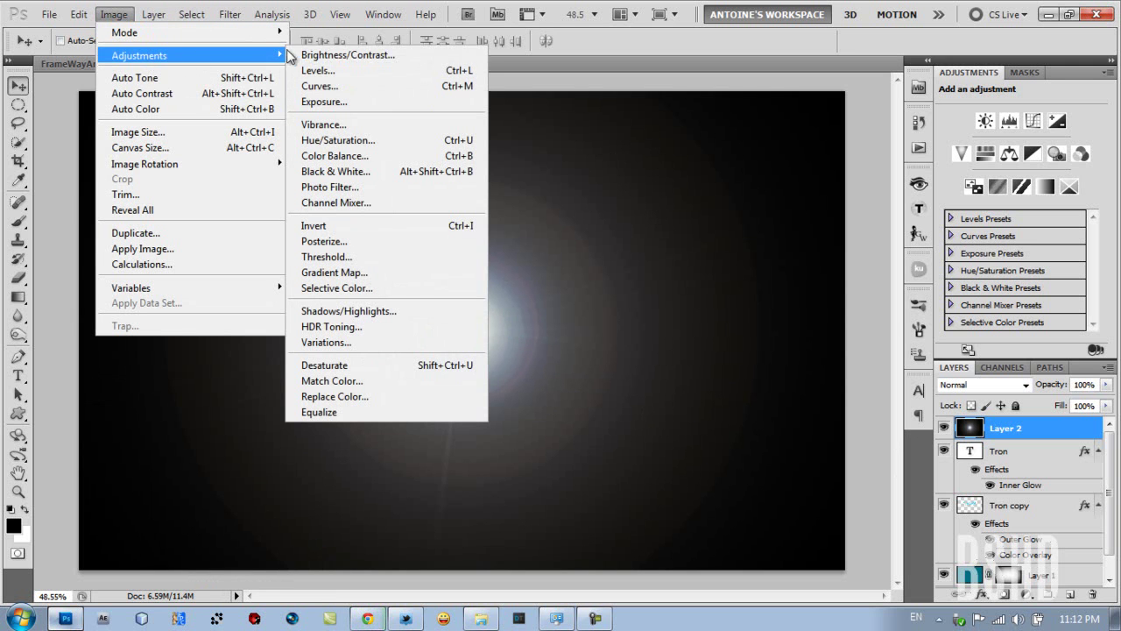
click(308, 56)
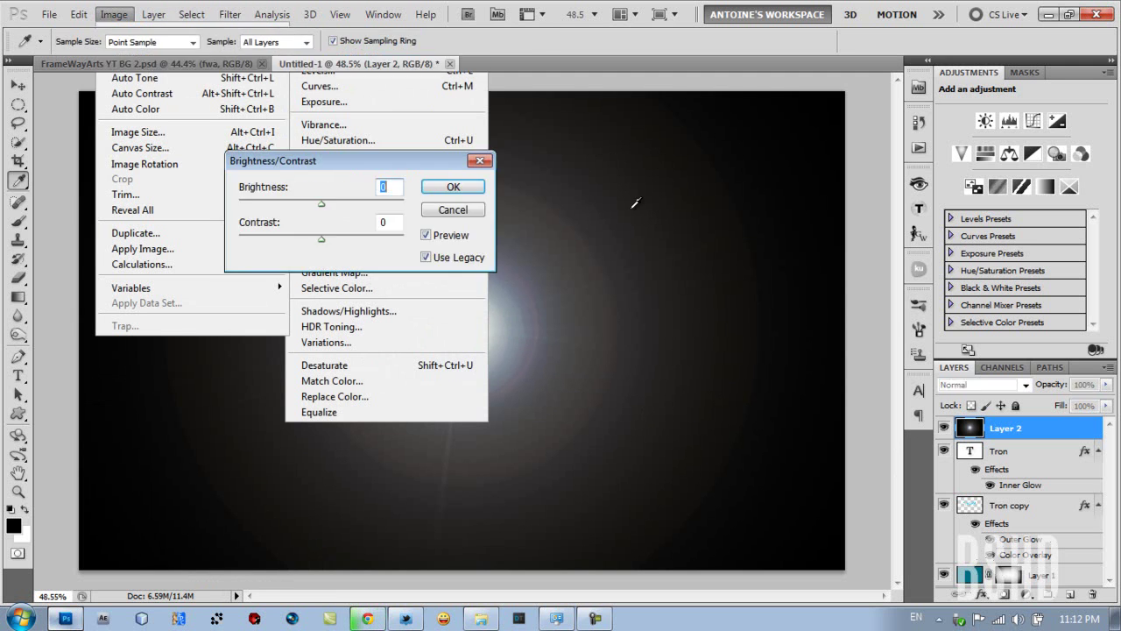
click(456, 258)
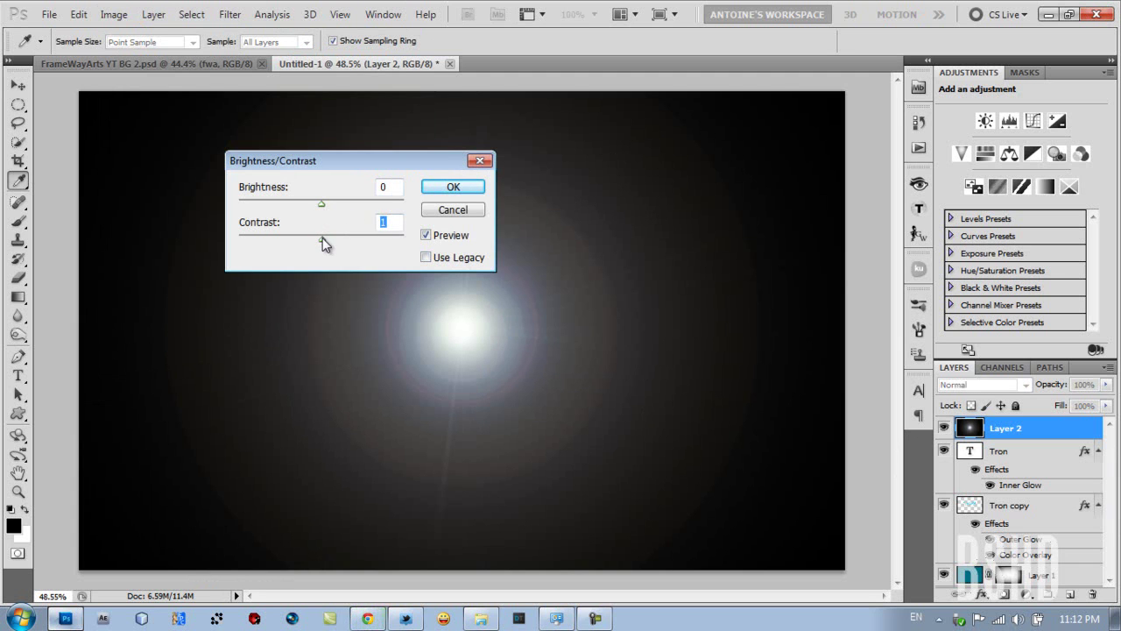
drag(323, 237, 405, 237)
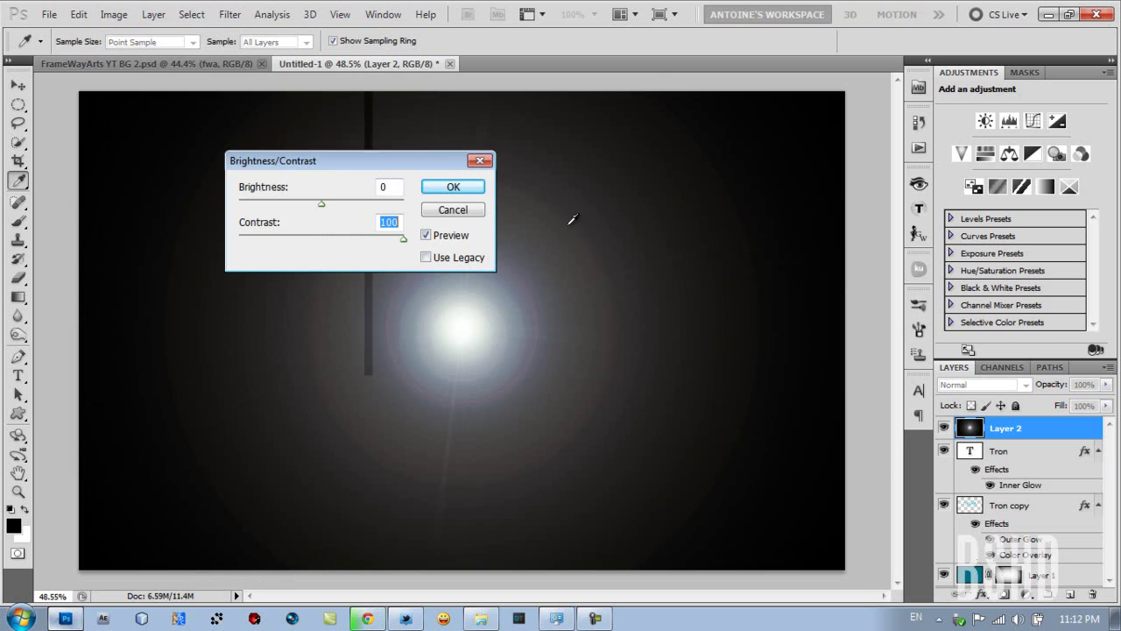
click(454, 186)
key(v)
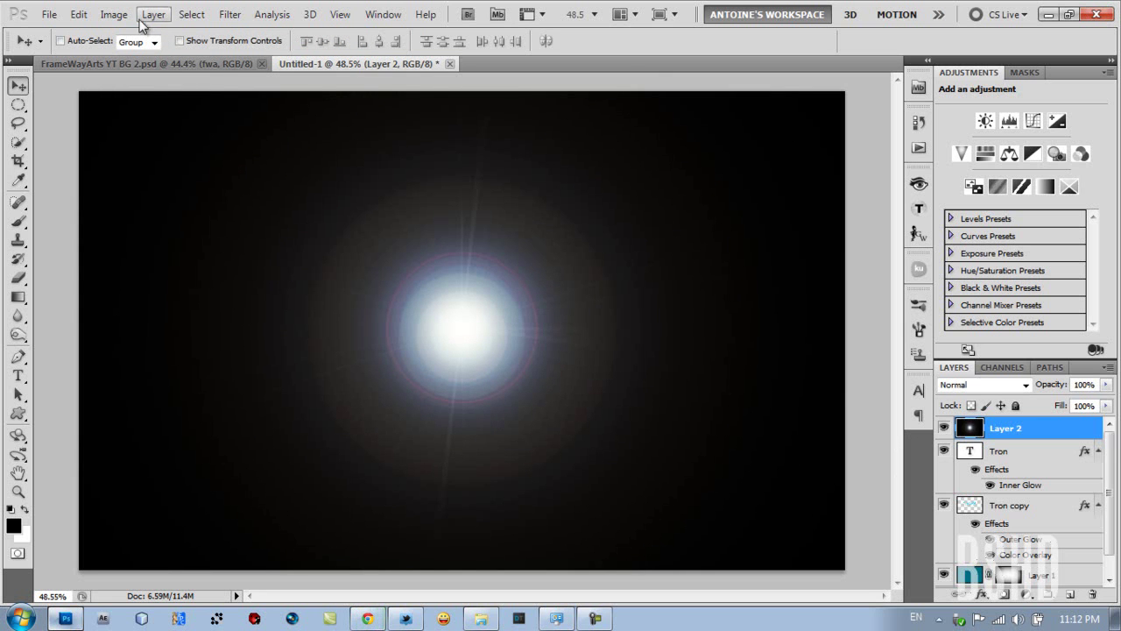
click(145, 16)
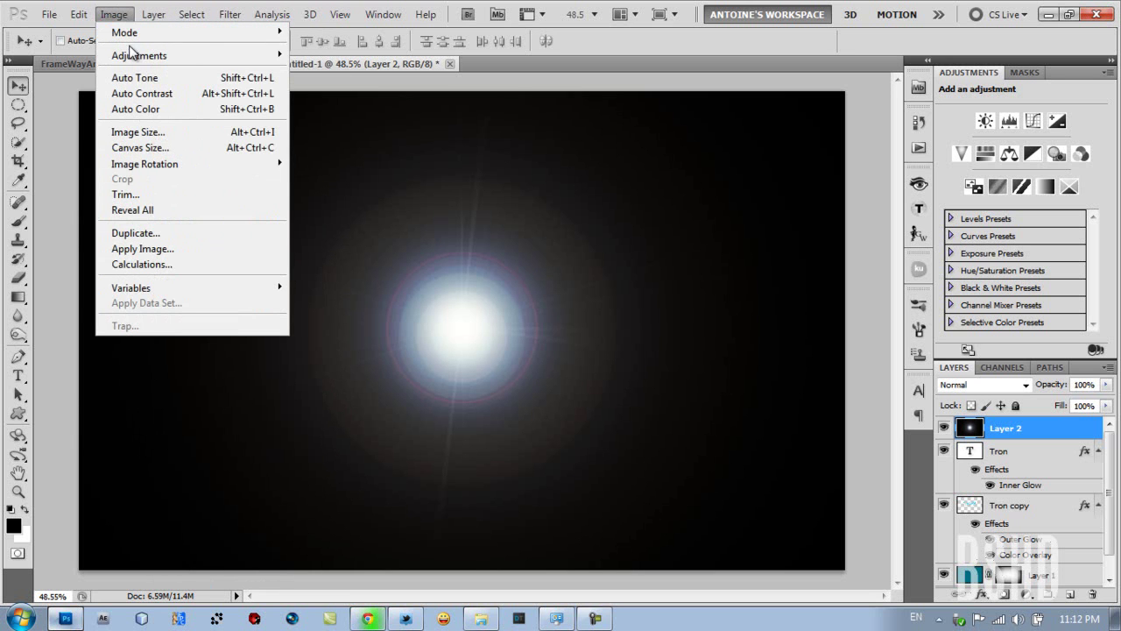
mouse_move(139, 55)
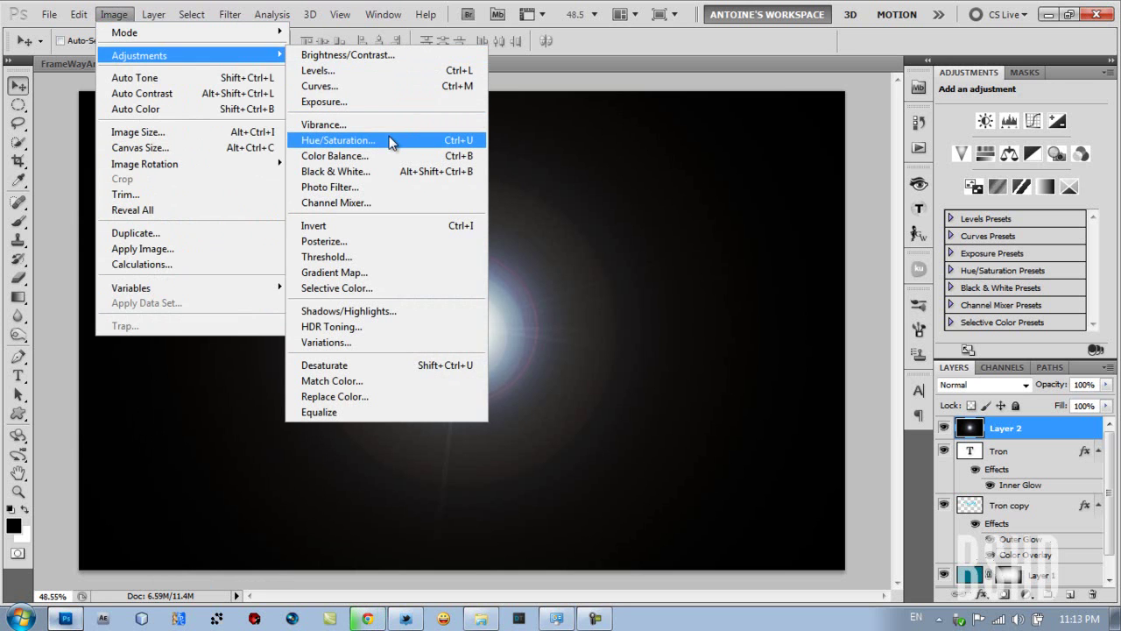
- Colorize the flare teal in Hue/Saturation with Hue 180 and Saturation 25
click(391, 143)
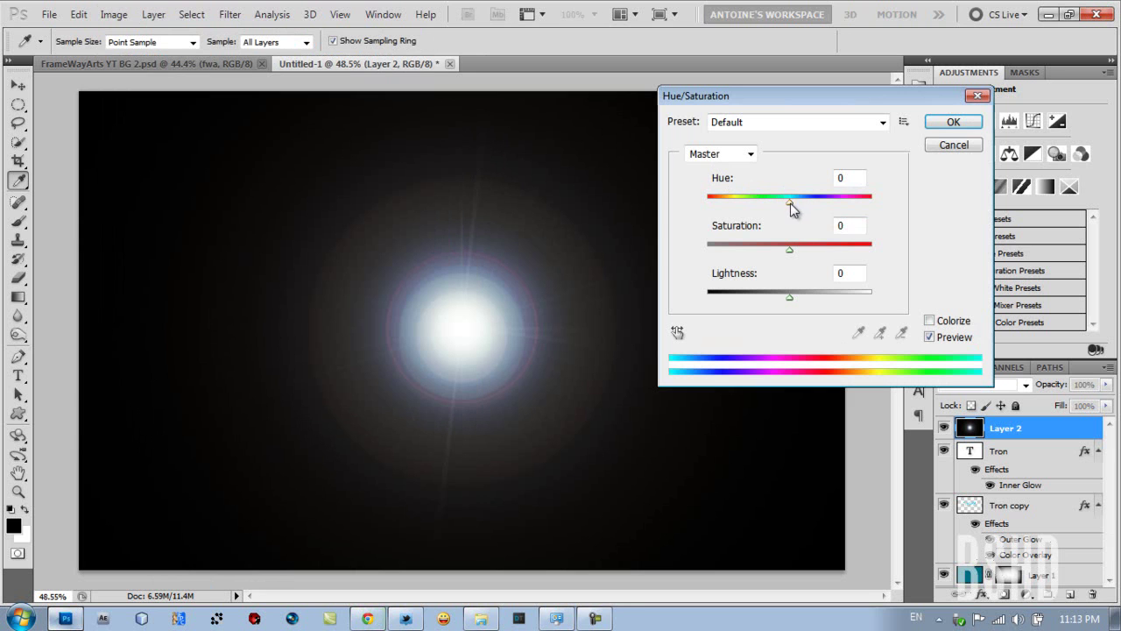
drag(791, 206, 806, 206)
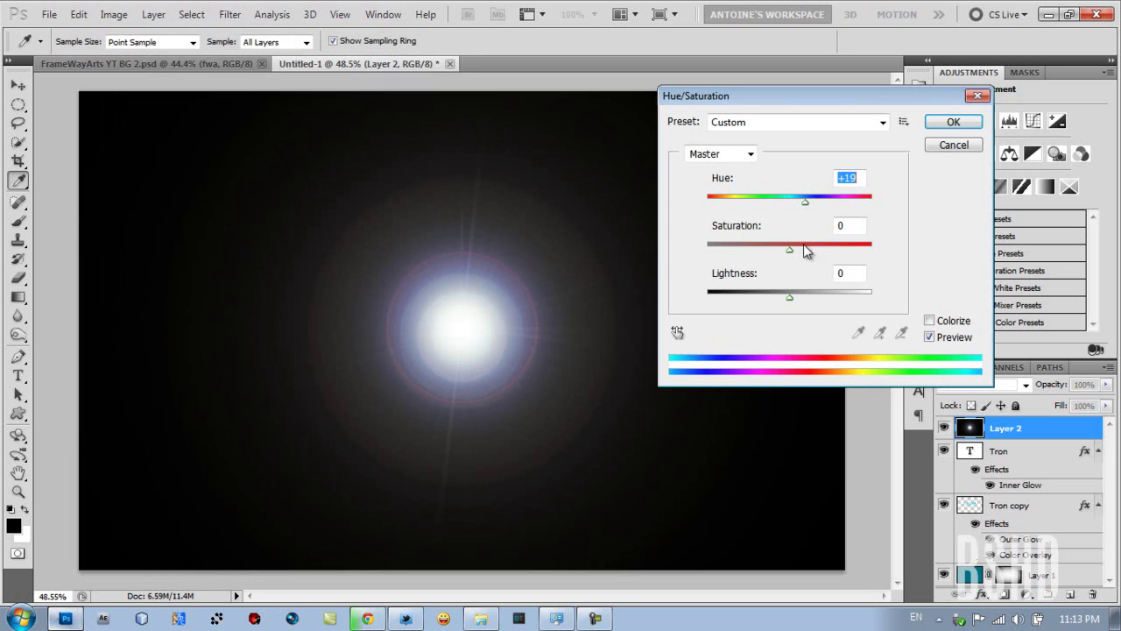
click(930, 321)
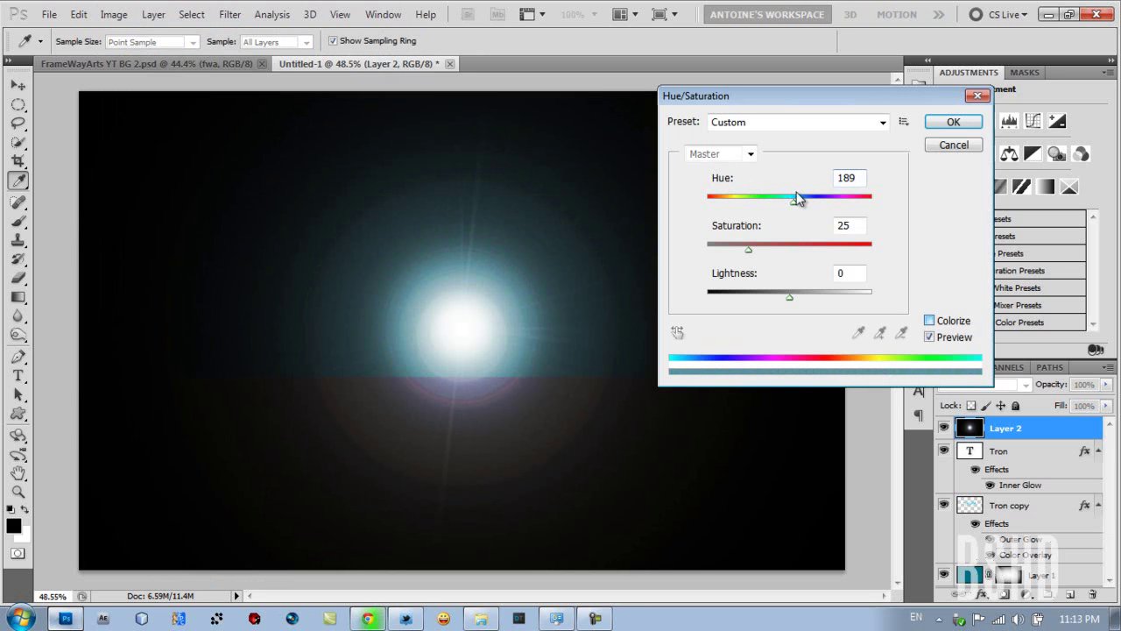
drag(795, 203, 791, 204)
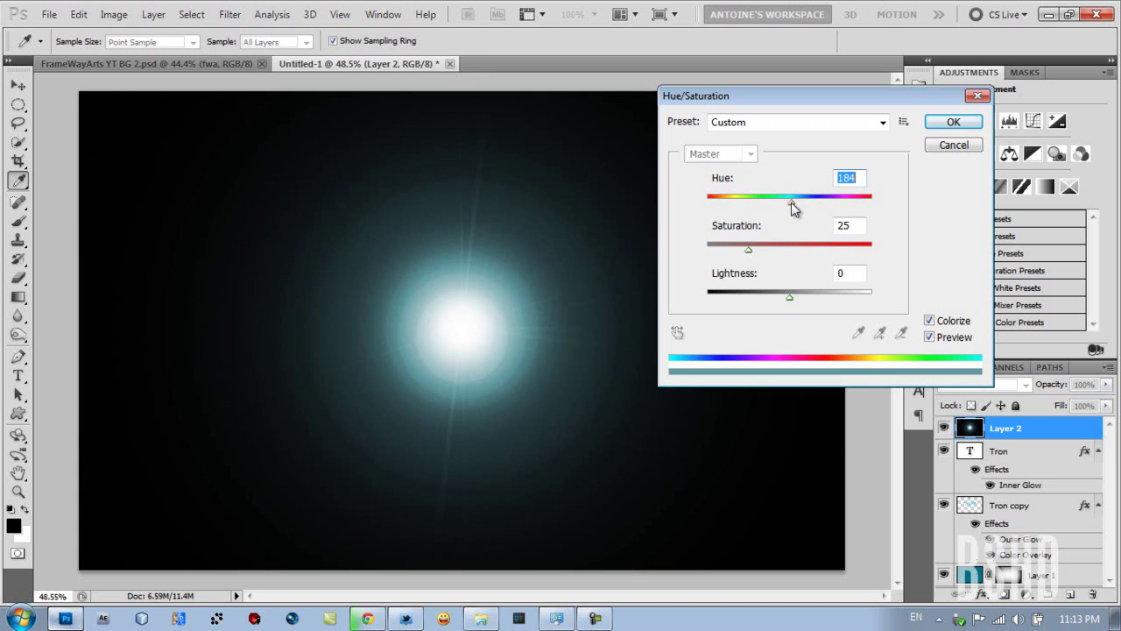
text(180)
- Apply the teal tint, then set Layer 2 to Screen blending after trying Overlay and Normal
click(956, 123)
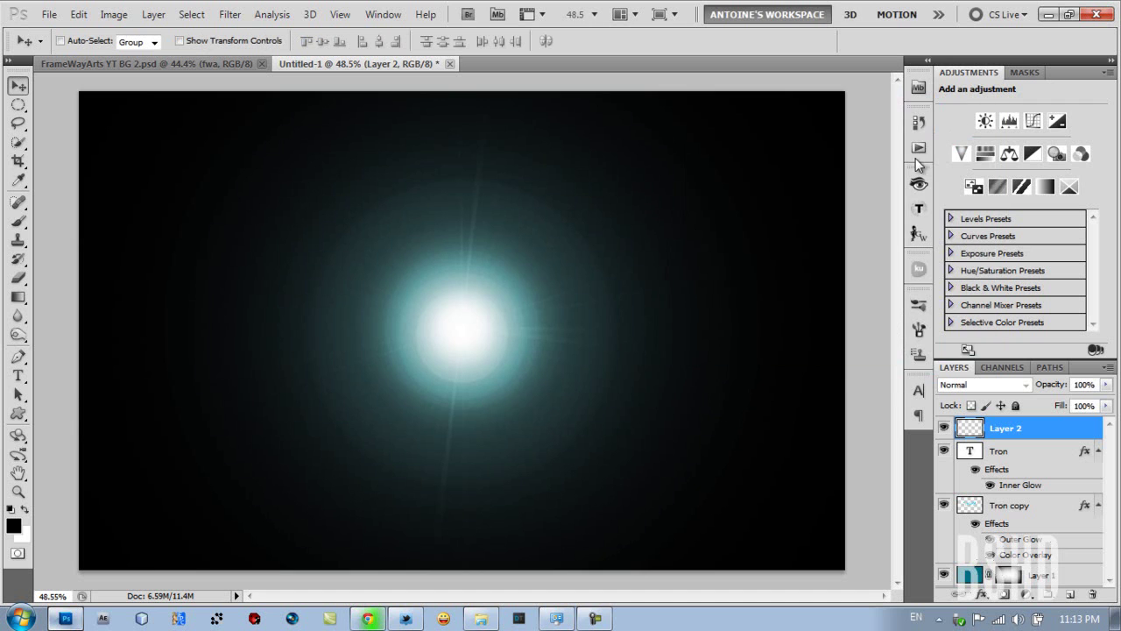
click(1025, 385)
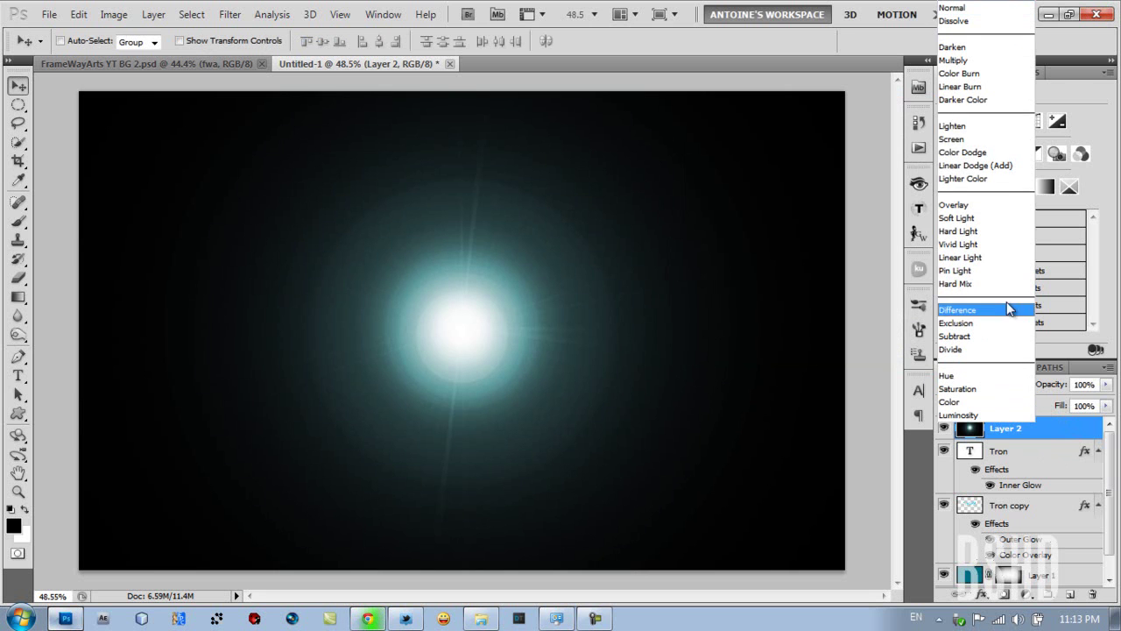
click(1004, 205)
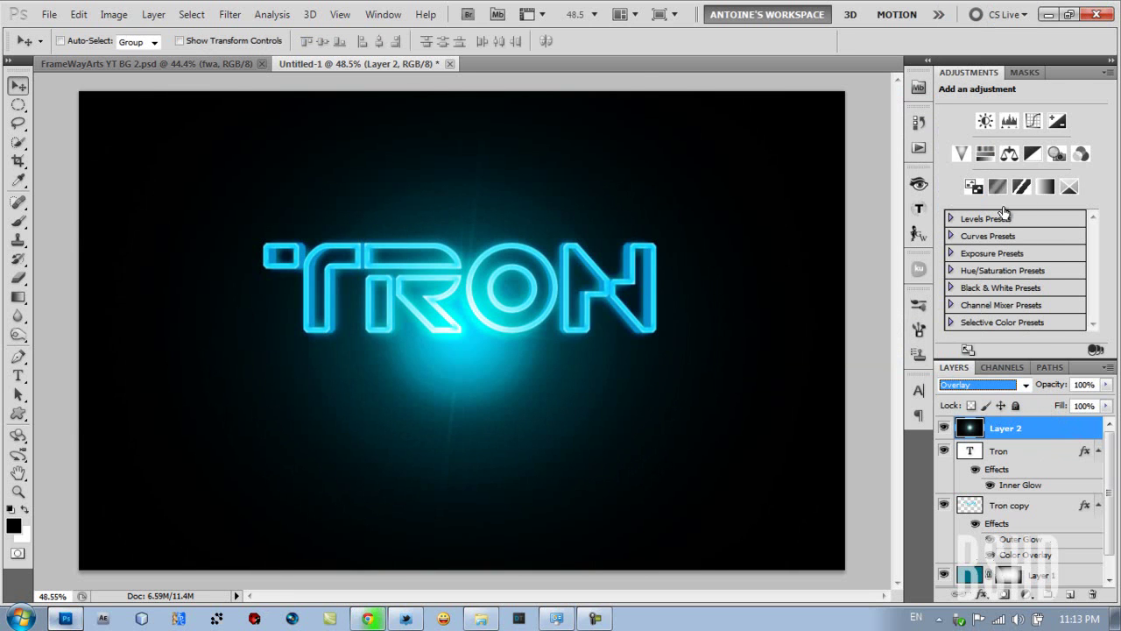
click(1025, 385)
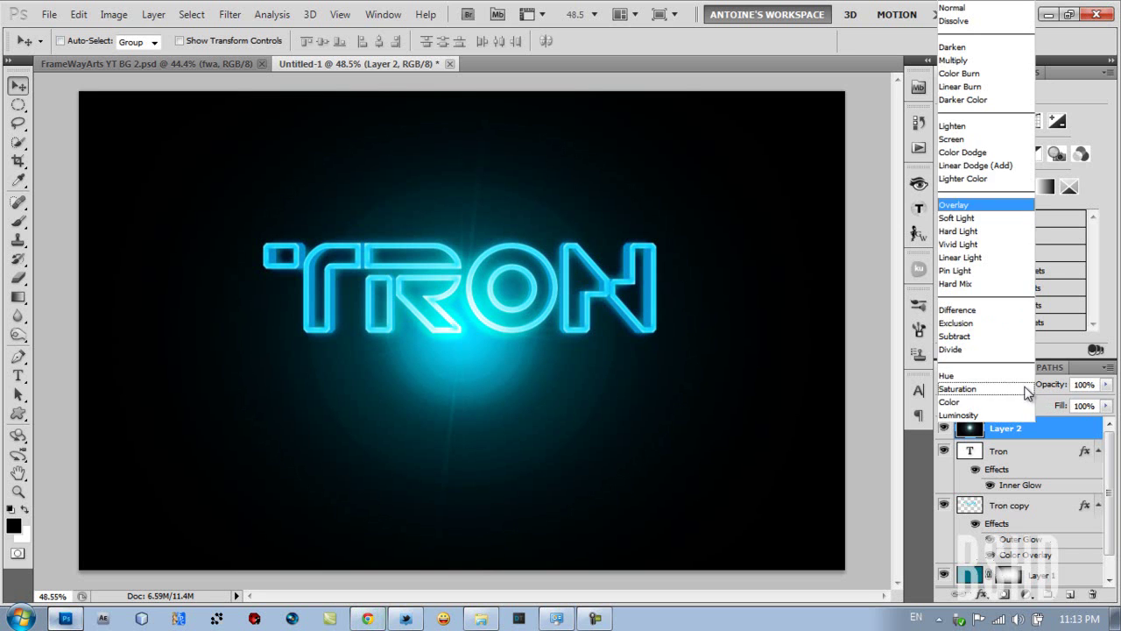
click(995, 203)
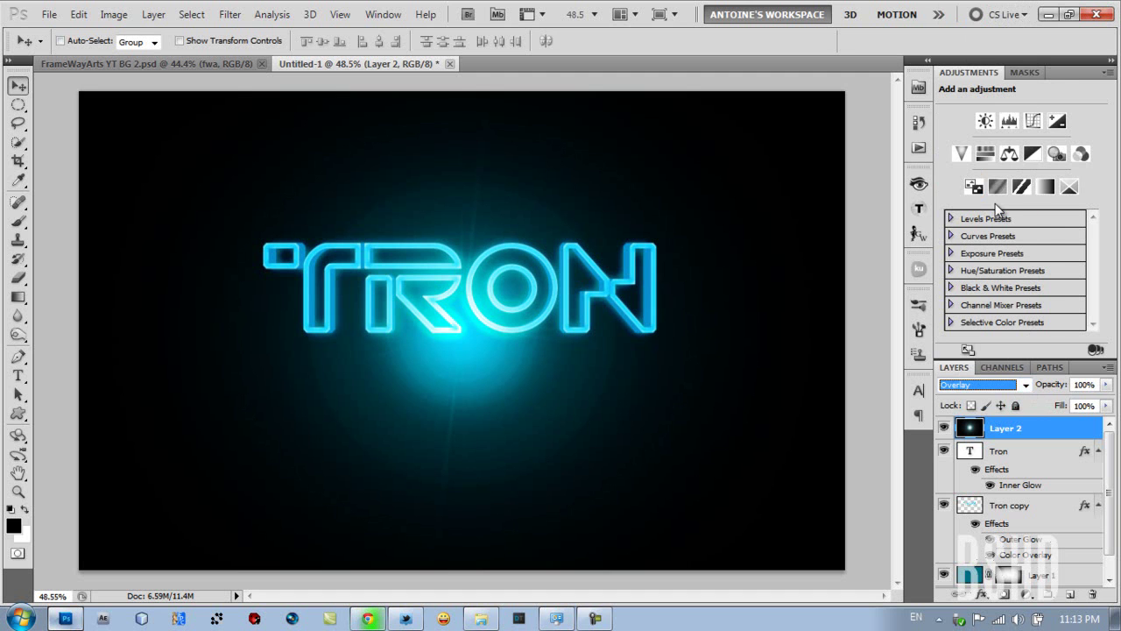
click(1025, 386)
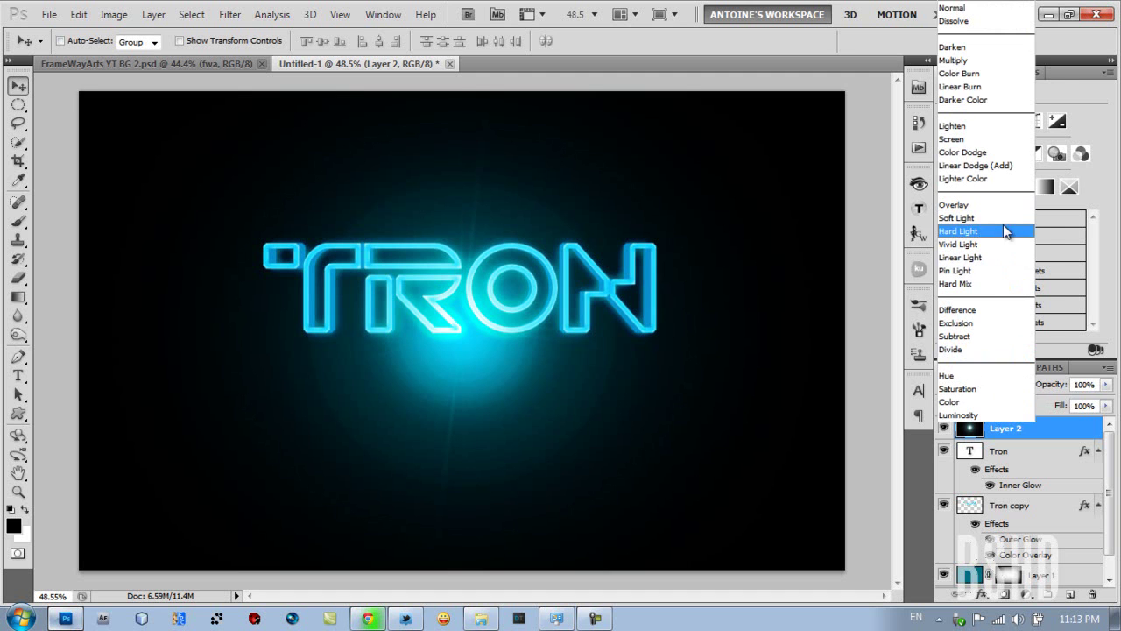
click(982, 11)
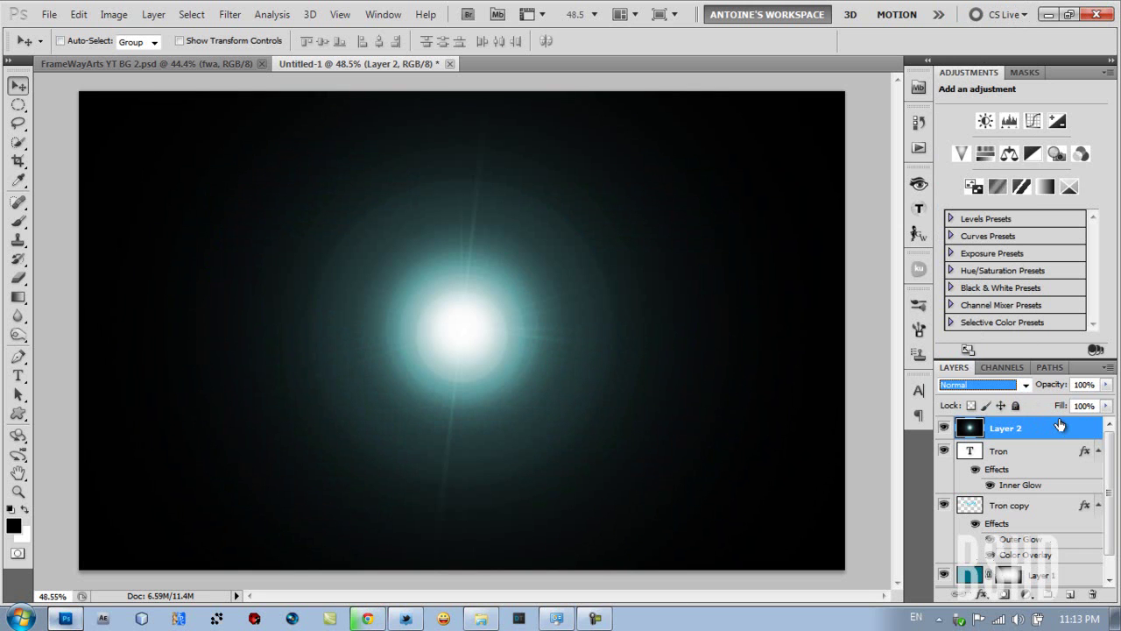
click(1021, 392)
click(1003, 131)
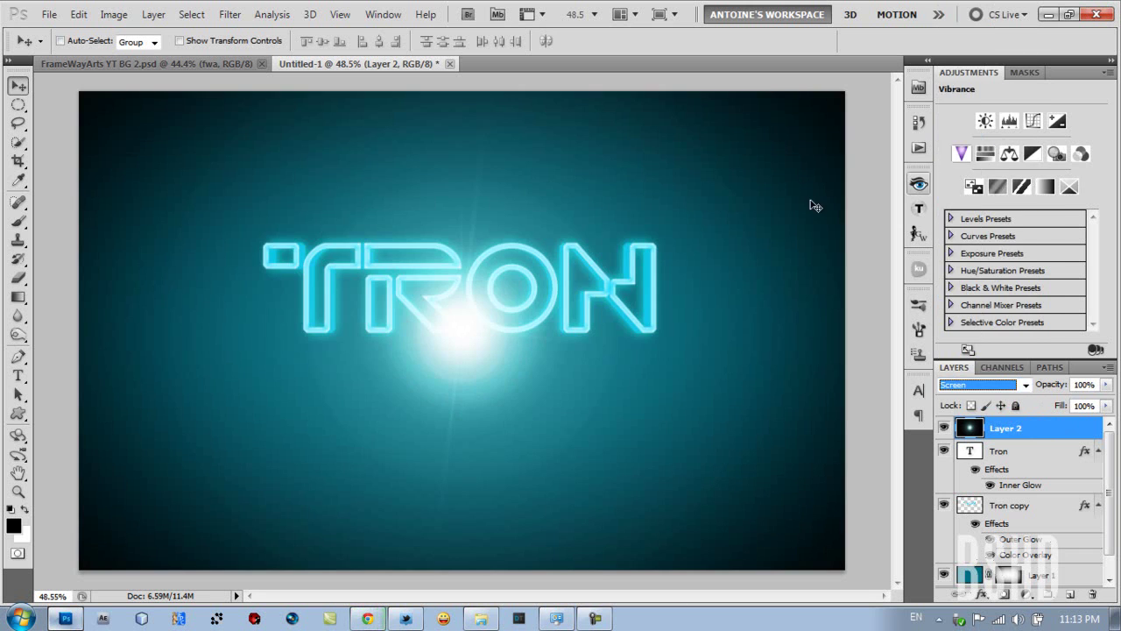
key(ctrl+t)
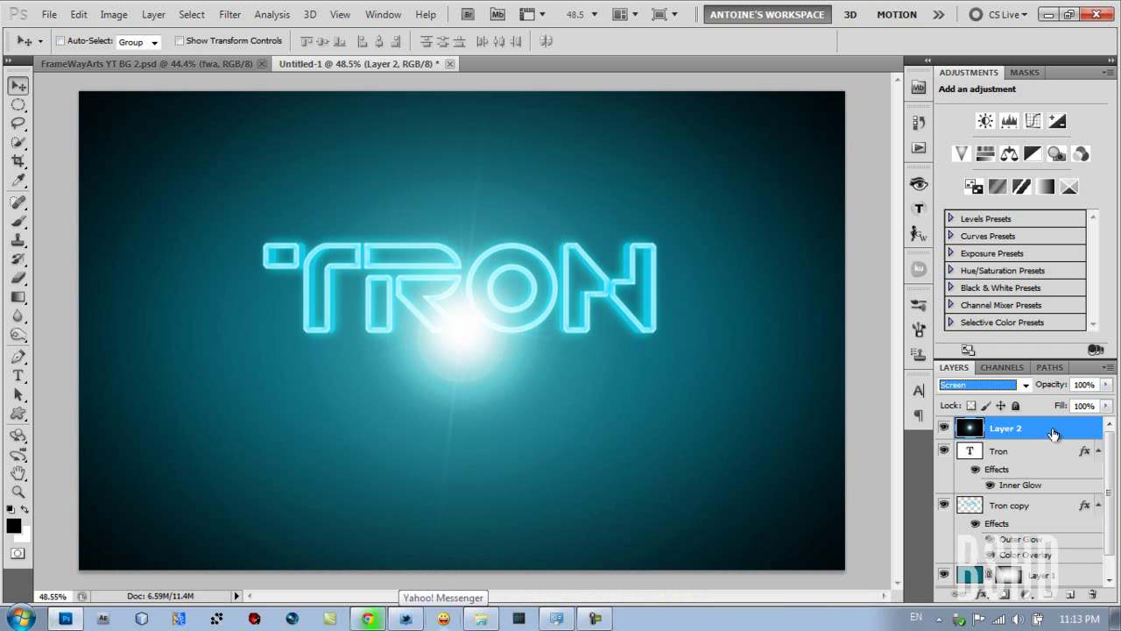
- Squash the flare layer to about 12% height and stretch it wider than the canvas
key(ctrl+t)
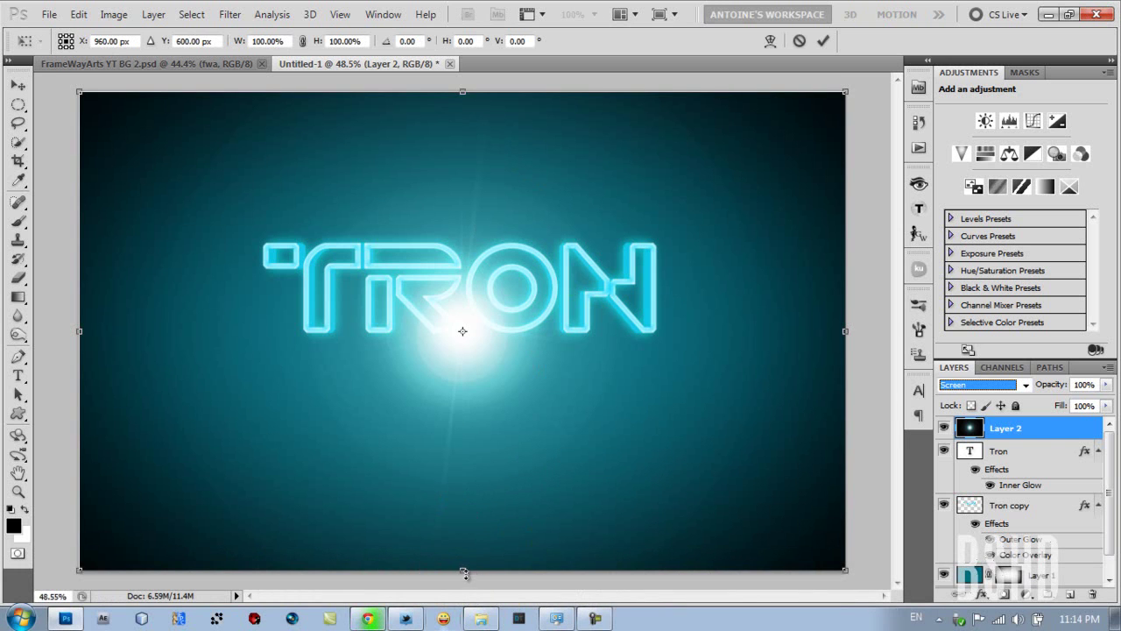
click(465, 570)
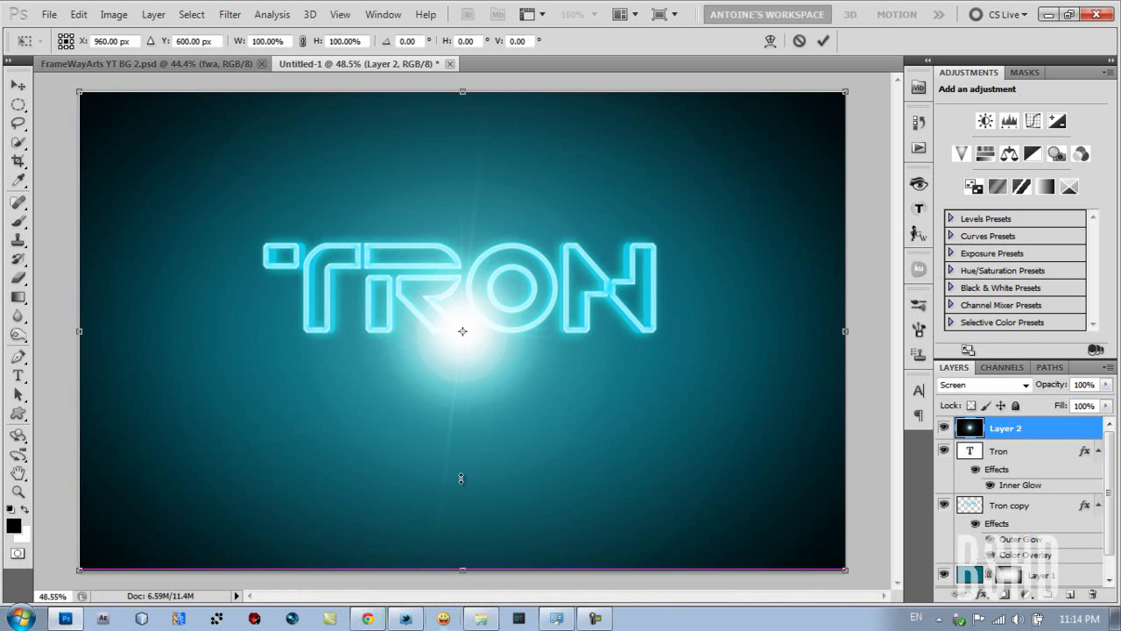
drag(458, 426, 460, 360)
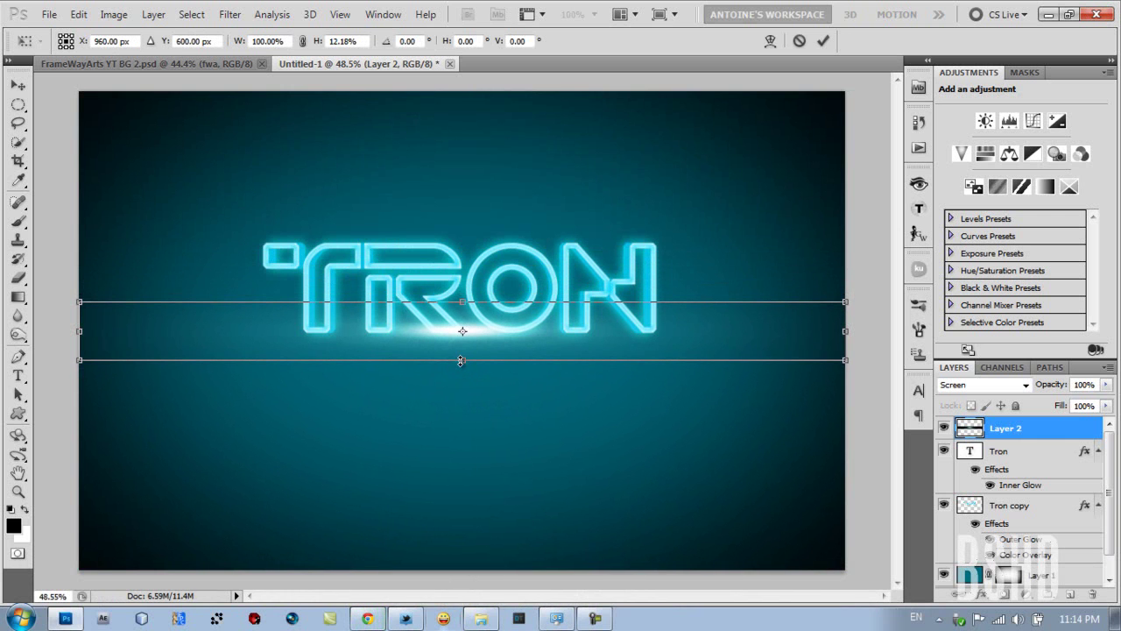
scroll(462, 360, down, 2)
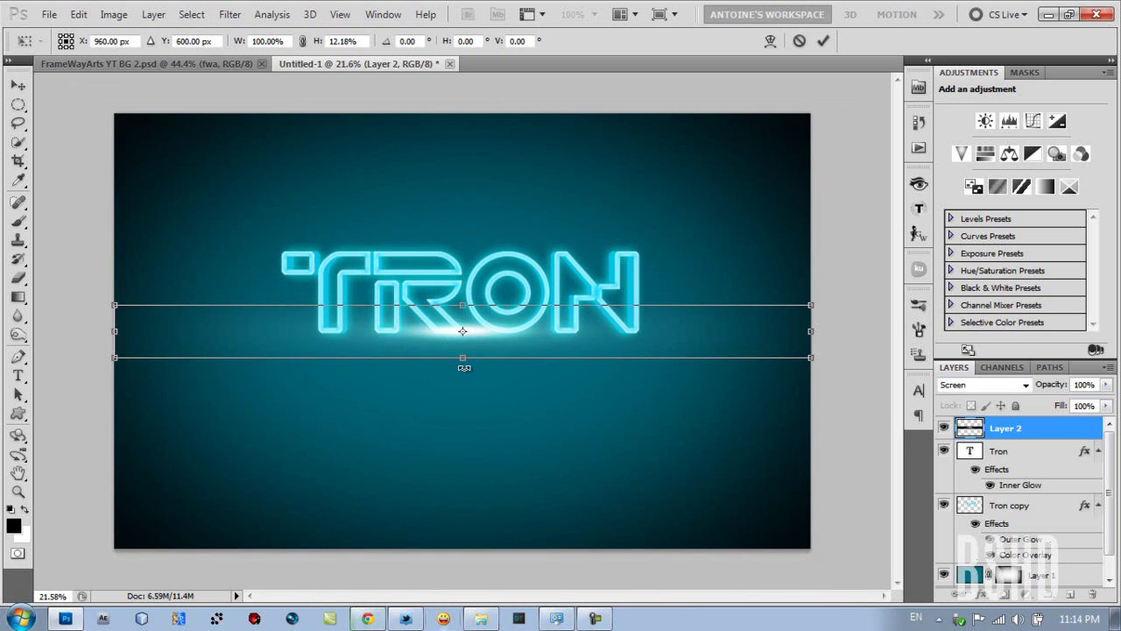
scroll(463, 368, down, 1)
scroll(533, 349, down, 1)
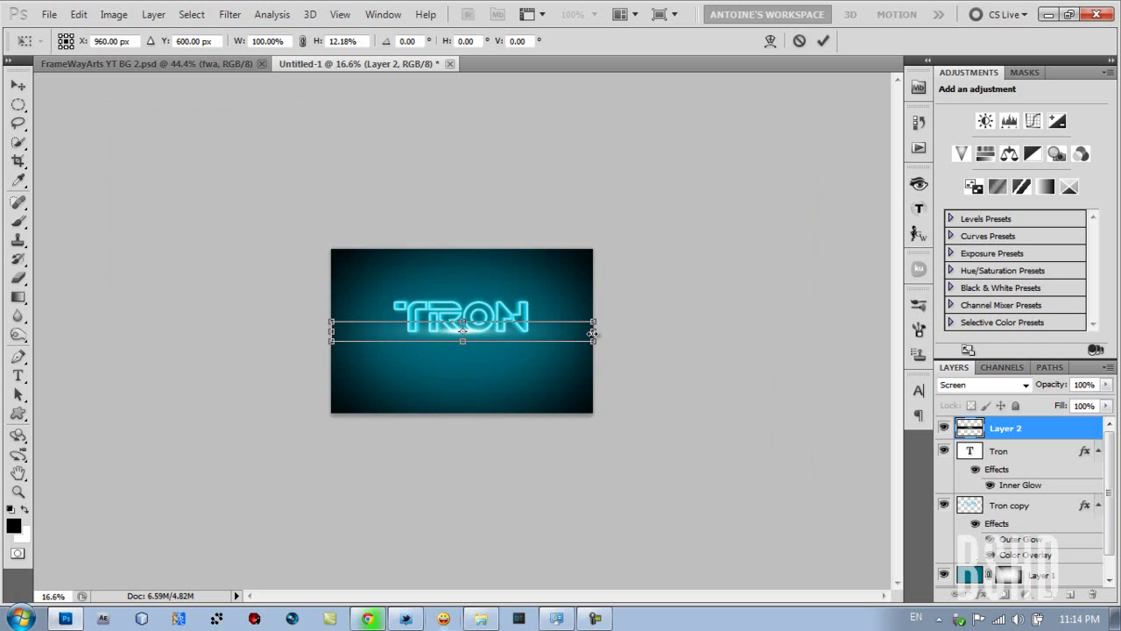
drag(595, 331, 810, 321)
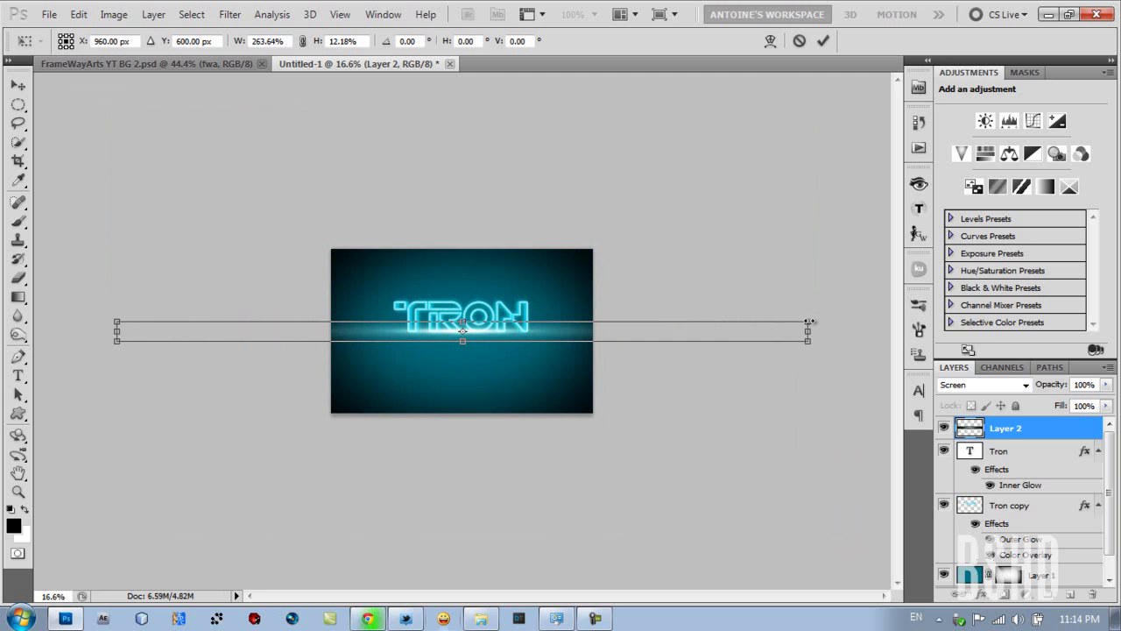
key(Return)
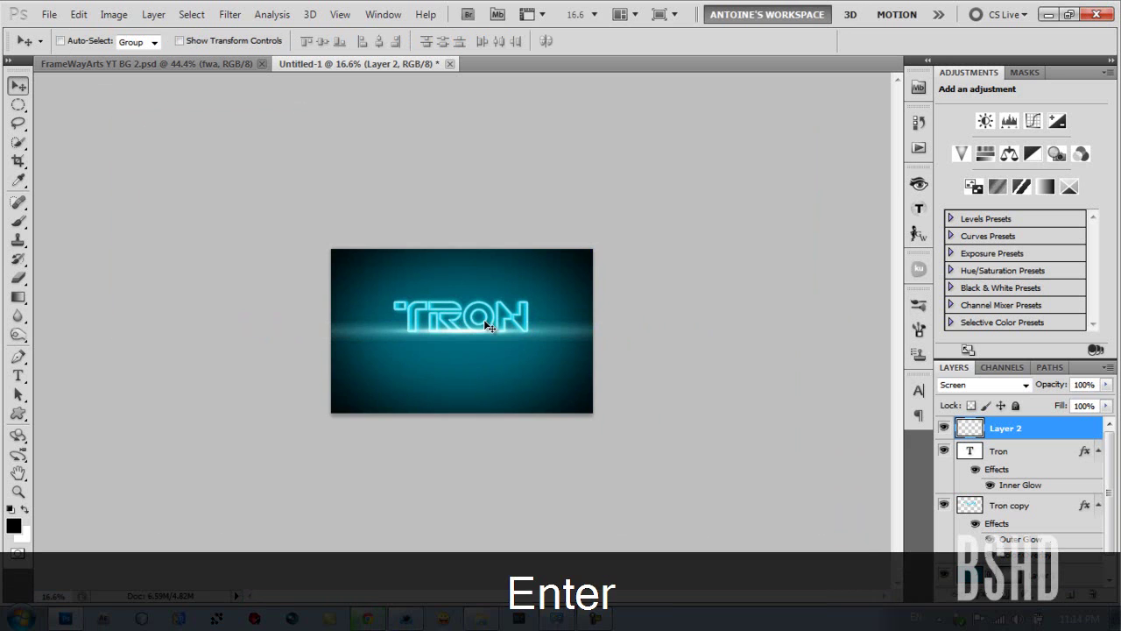
scroll(483, 321, up, 3)
scroll(487, 333, up, 1)
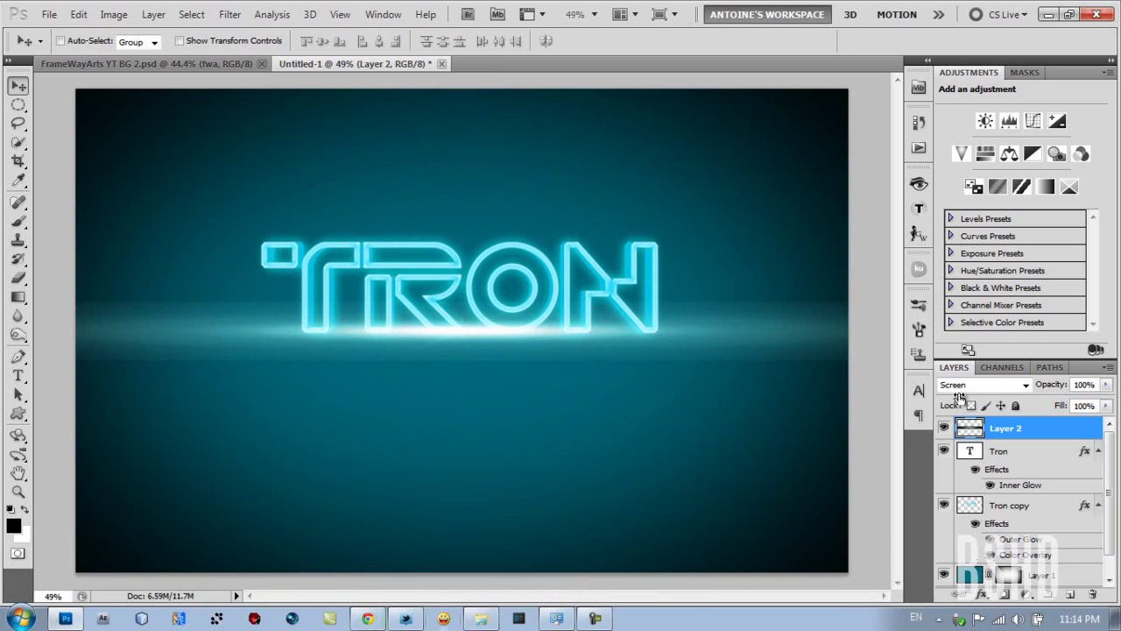
- Keep the streak at 100% opacity and apply Brightness/Contrast with Contrast at 93
drag(1047, 385, 1034, 386)
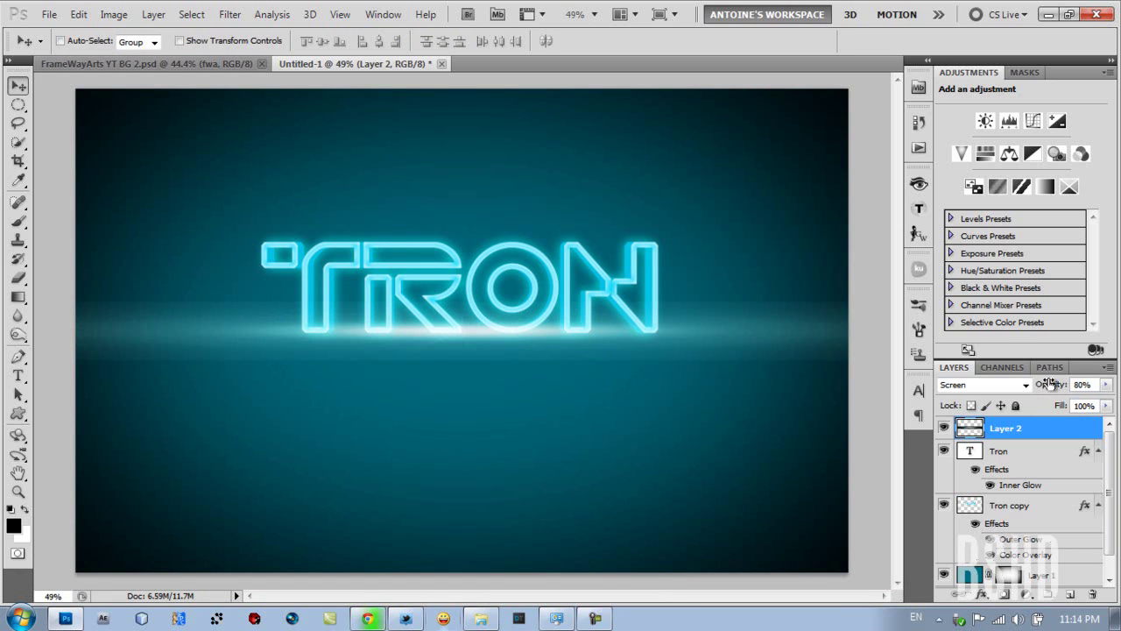
drag(1035, 385, 1066, 380)
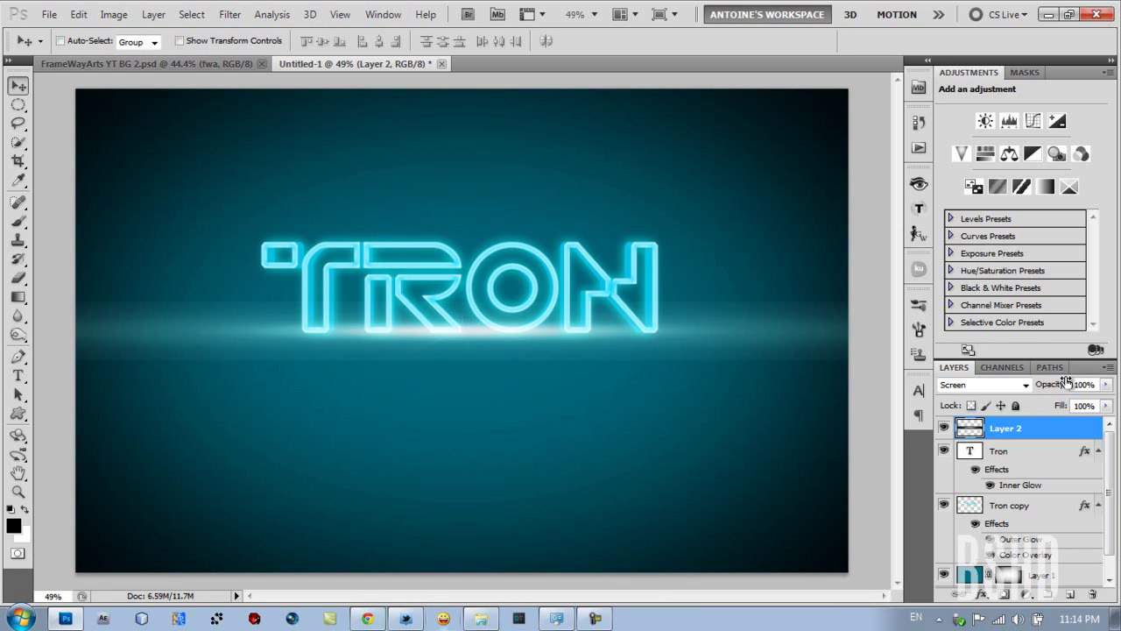
click(118, 15)
mouse_move(139, 55)
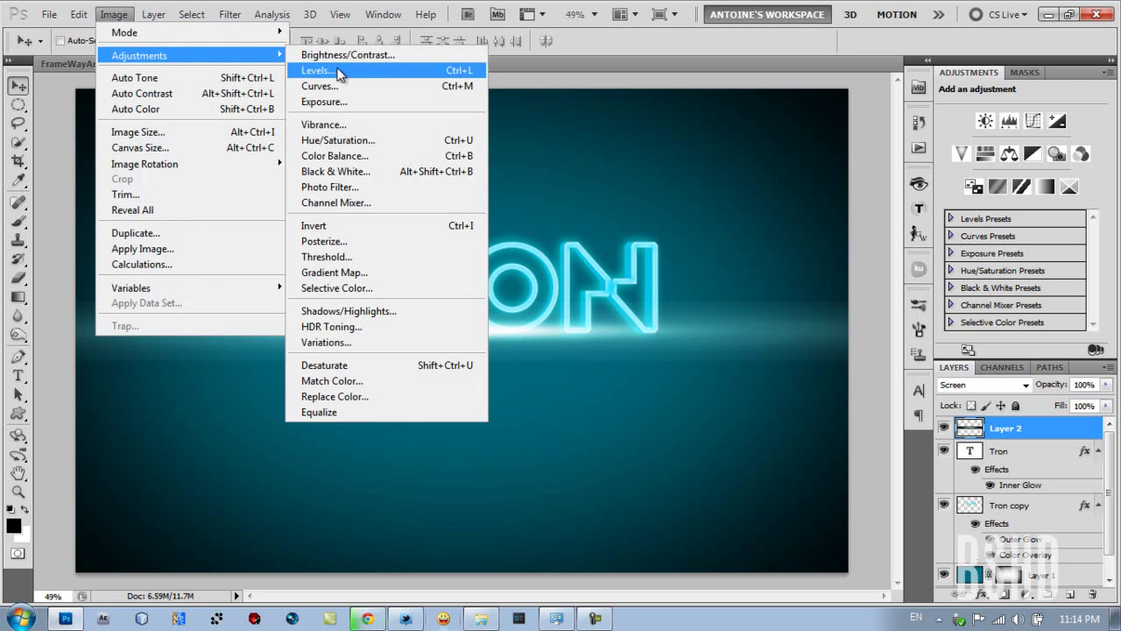
key(Return)
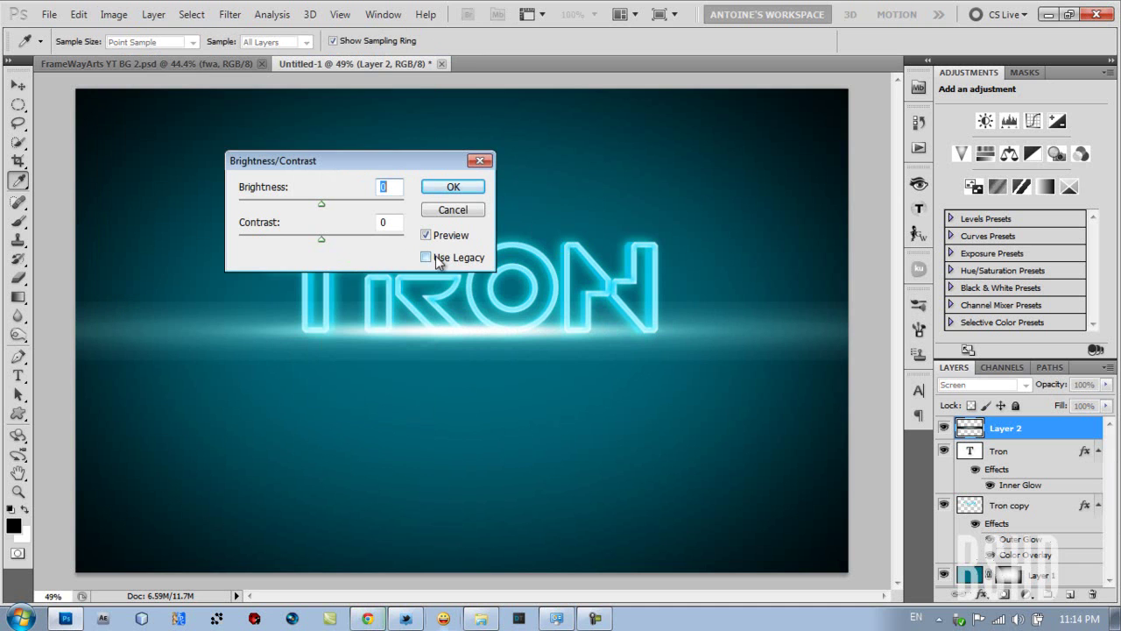
drag(321, 240, 472, 233)
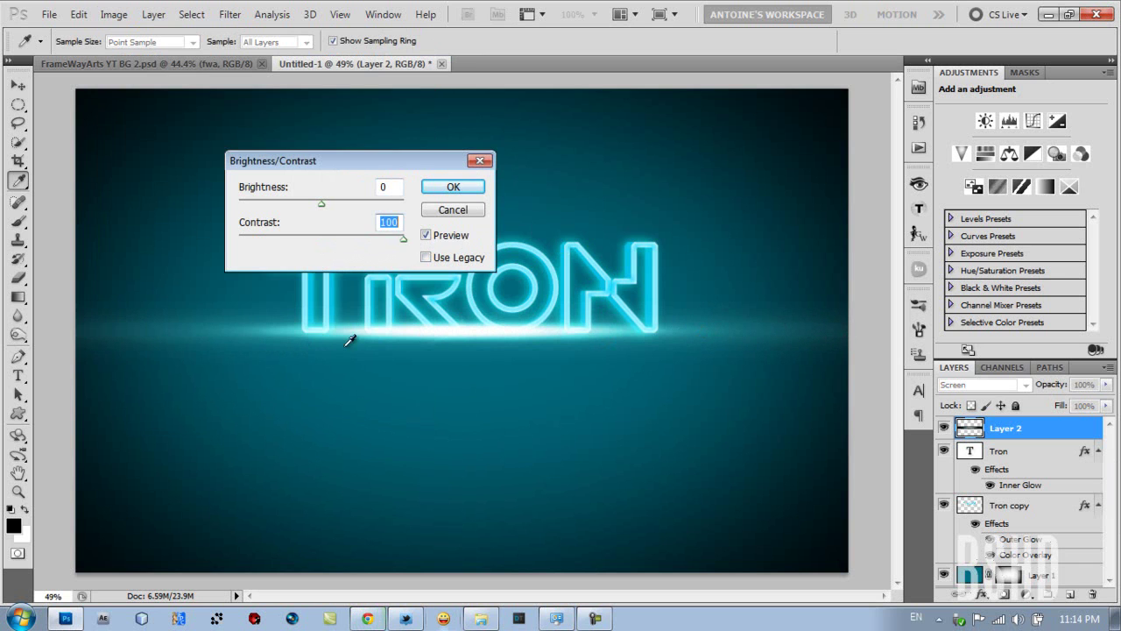
drag(403, 239, 390, 242)
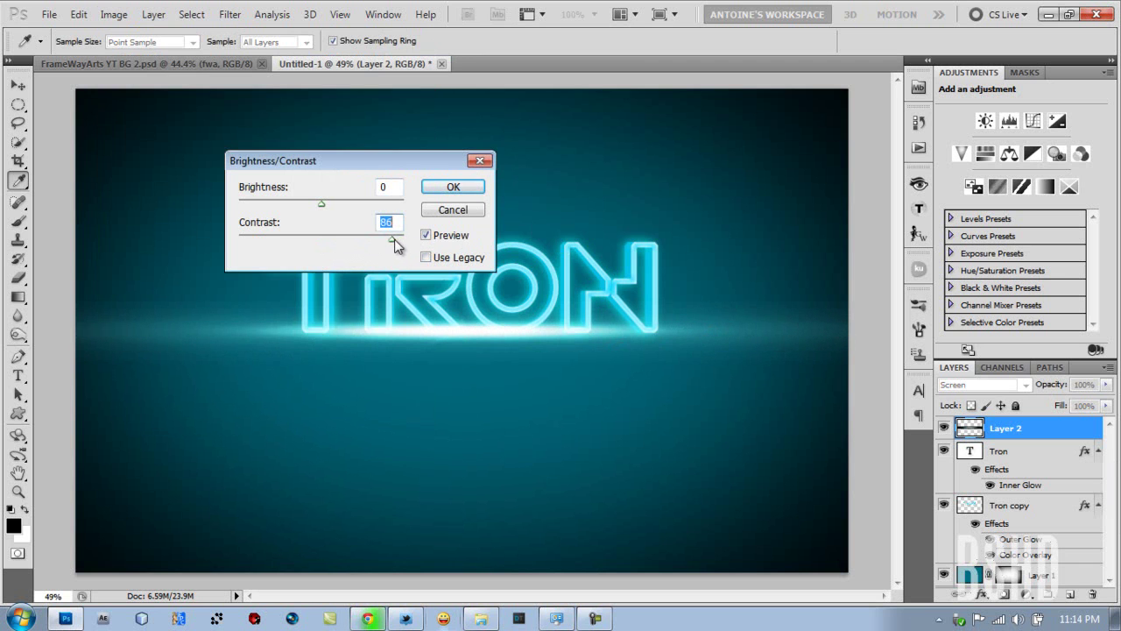
drag(382, 240, 397, 238)
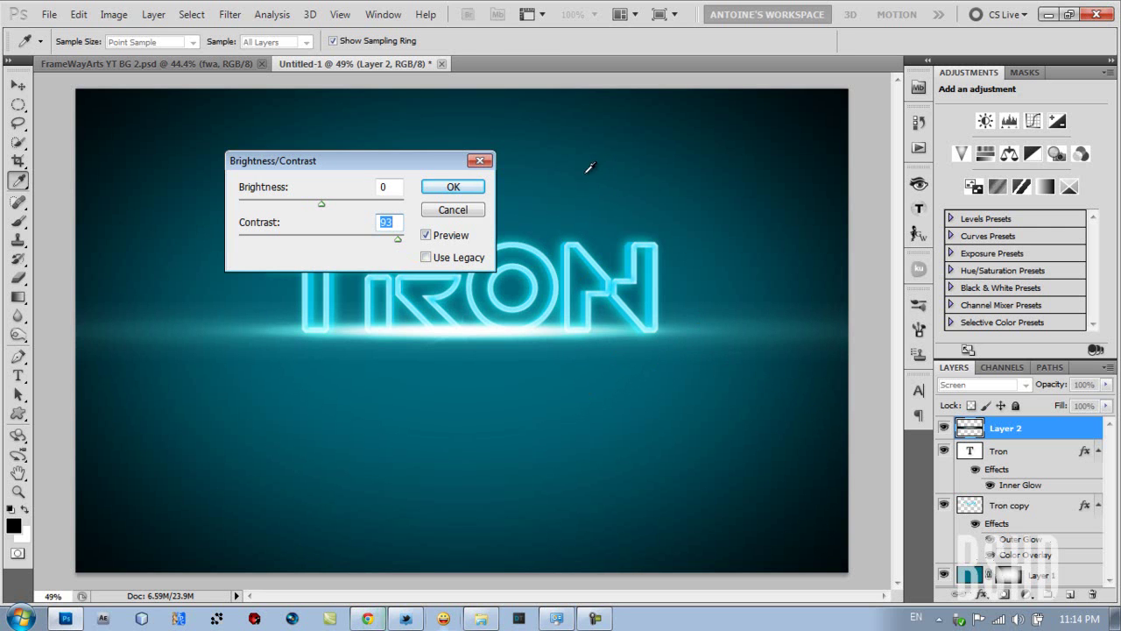
click(452, 186)
key(v)
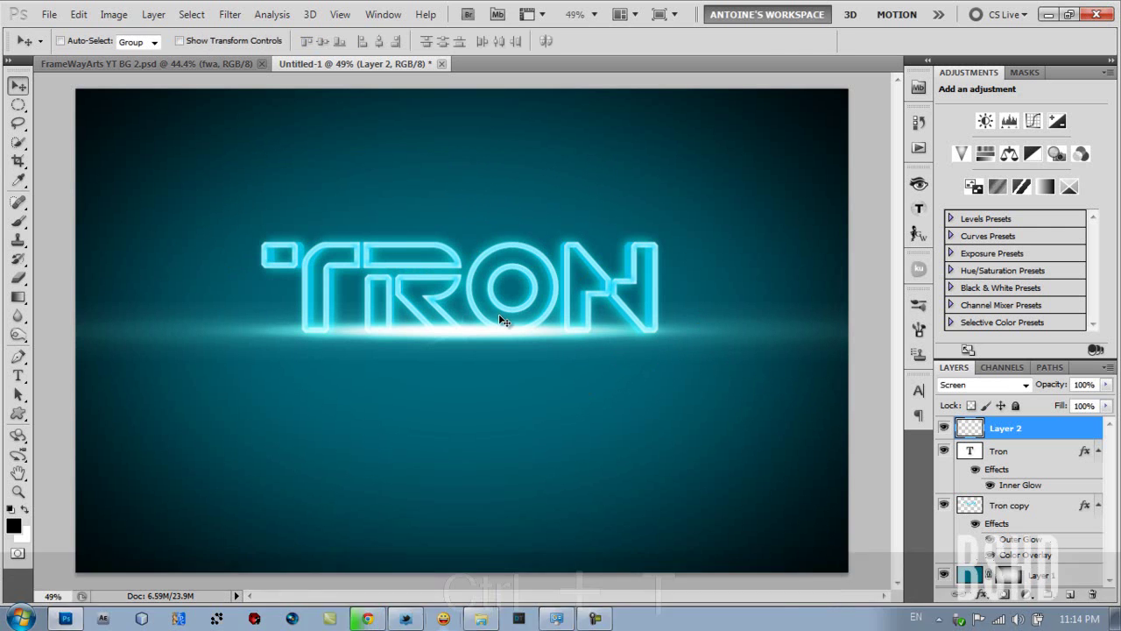
- Squash the light streak thinner to about 66% of its height
key(ctrl+t)
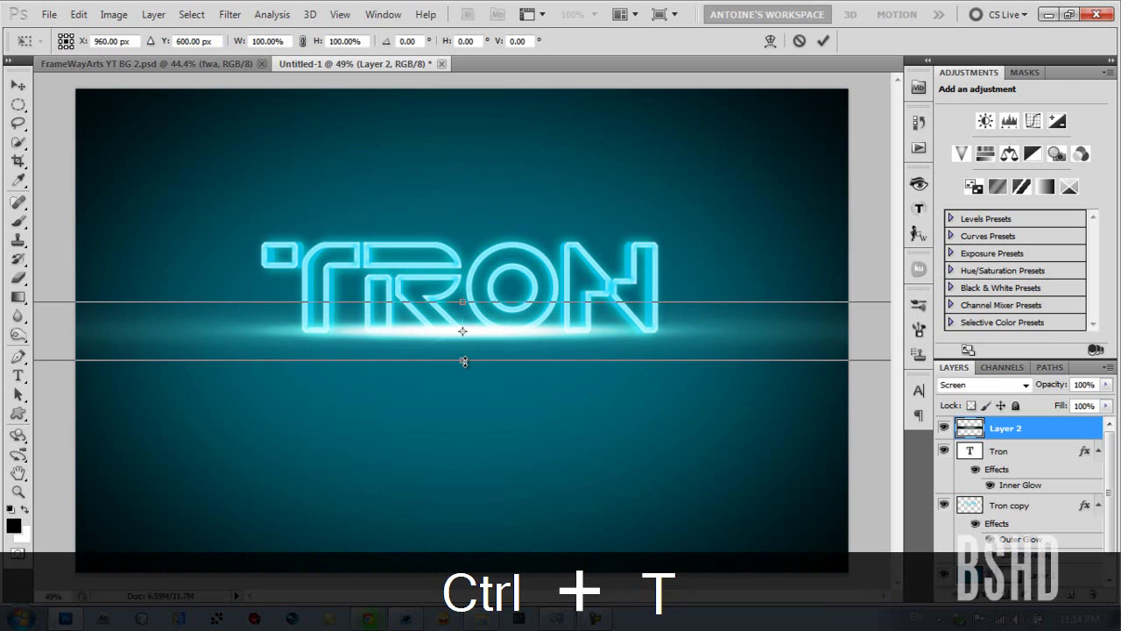
drag(464, 361, 464, 351)
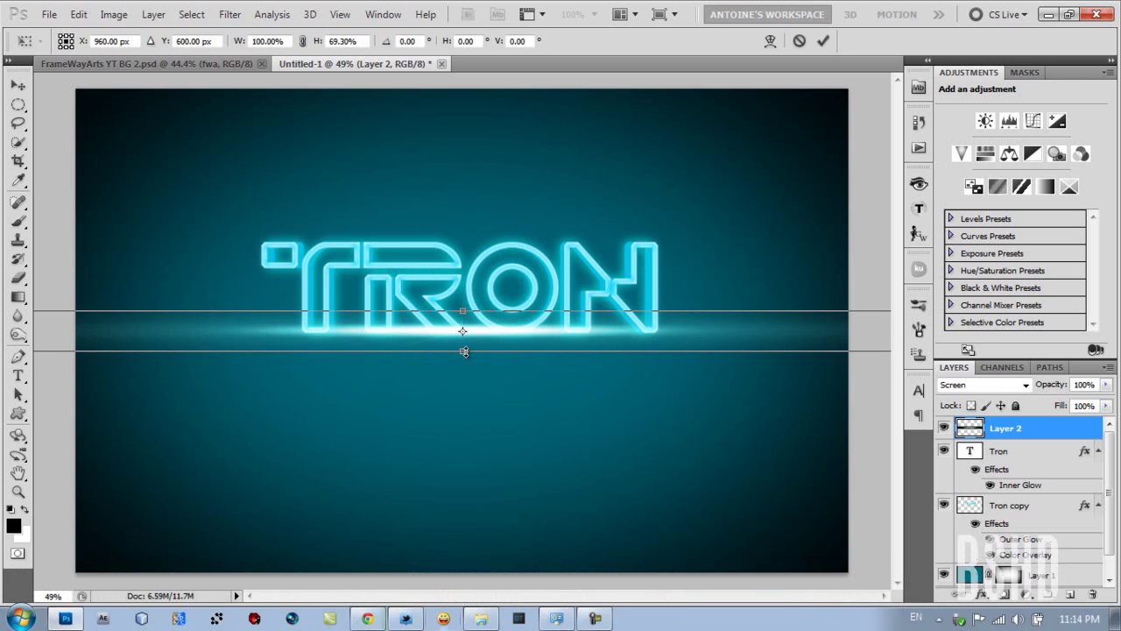
key(Return)
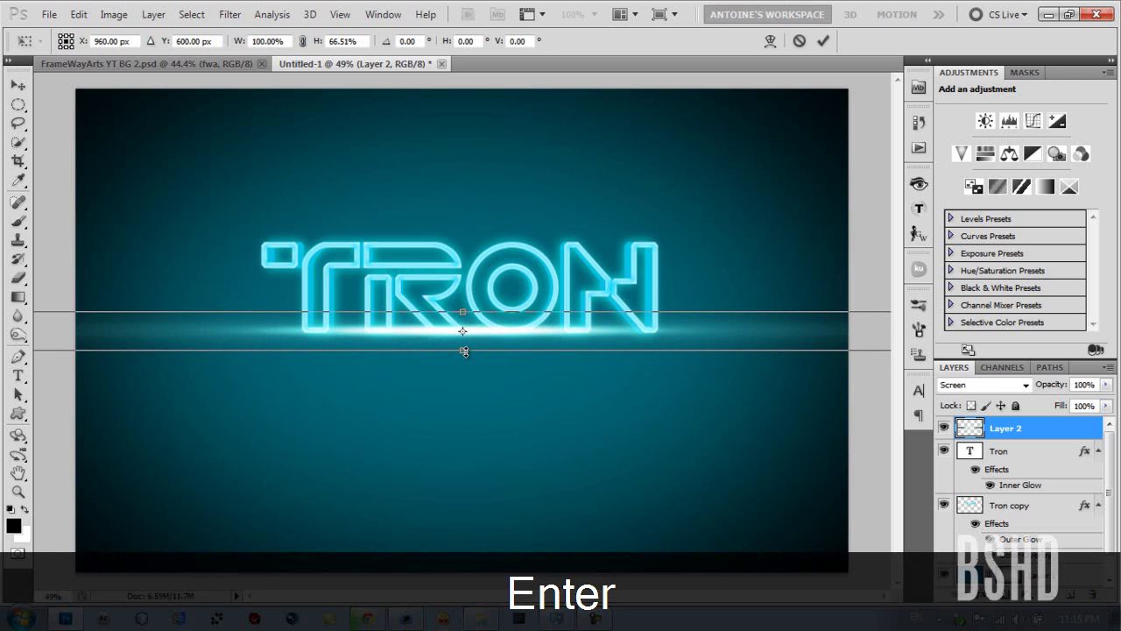